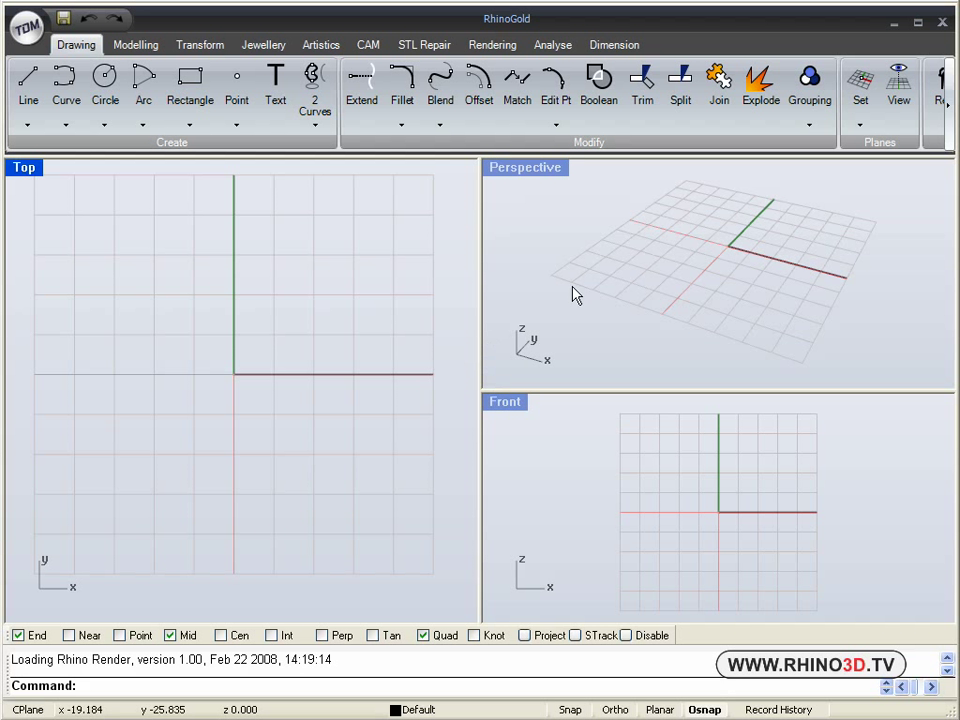
Create a square-cut diamond of 0.250 carats with Gem Studio and place it at the origin in the Top view, with grid snap on.
{"action": "mouse_move", "coordinate": [534, 231]}
{"action": "right_mouse_down"}
{"action": "mouse_move", "coordinate": [555, 251]}
{"action": "mouse_move", "coordinate": [544, 244]}
{"action": "right_mouse_up"}
{"action": "right_click_drag", "start_coordinate": [238, 376], "coordinate": [236, 369]}
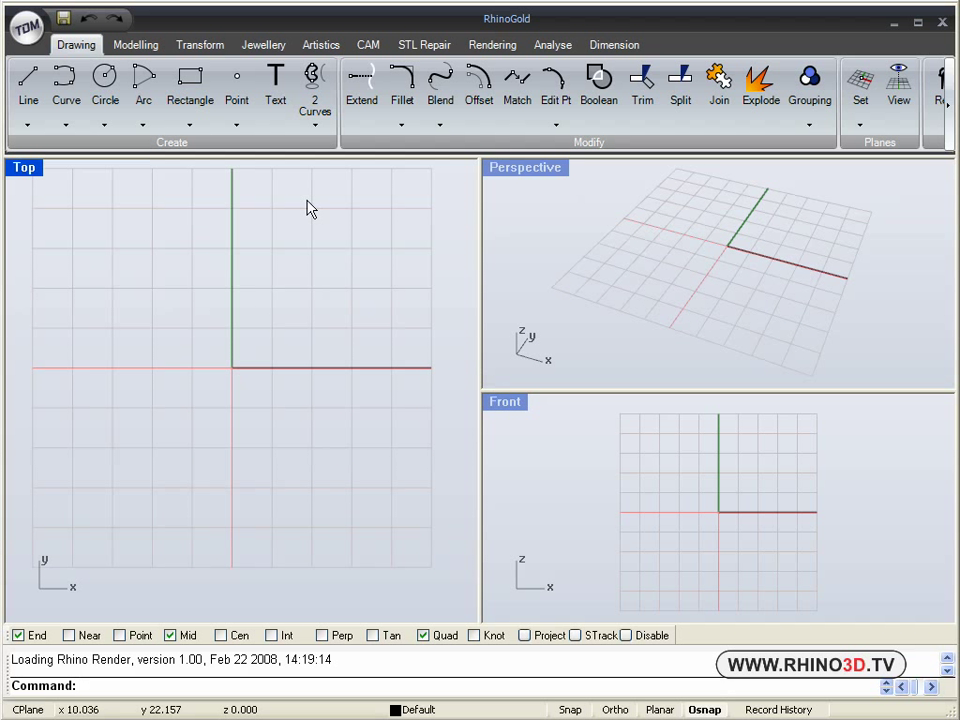
{"action": "left_click", "coordinate": [265, 50]}
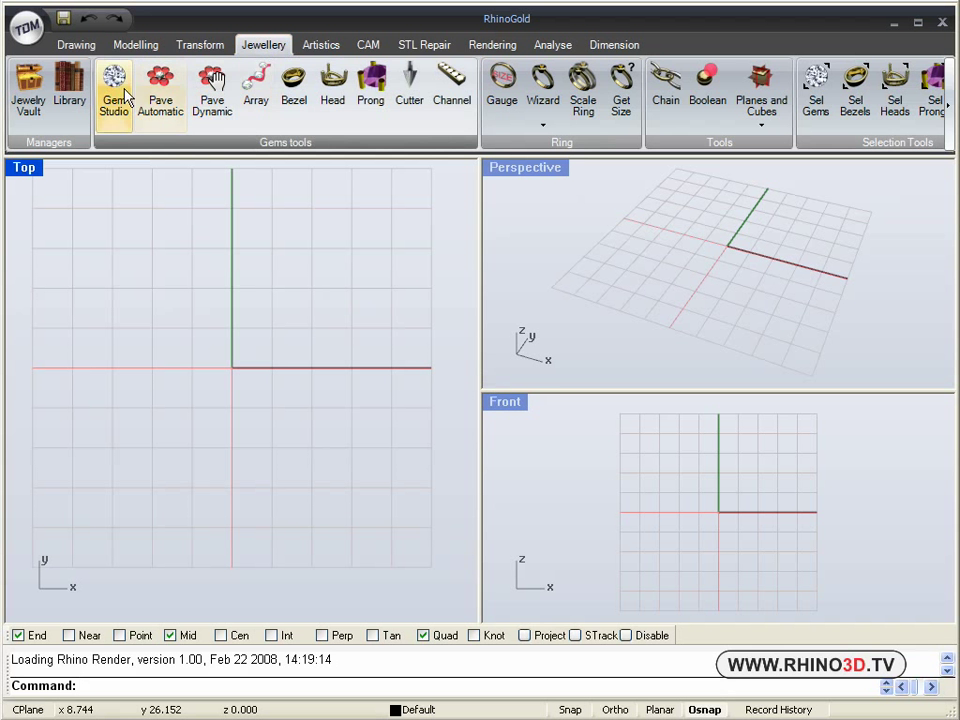
{"action": "left_click", "coordinate": [119, 88]}
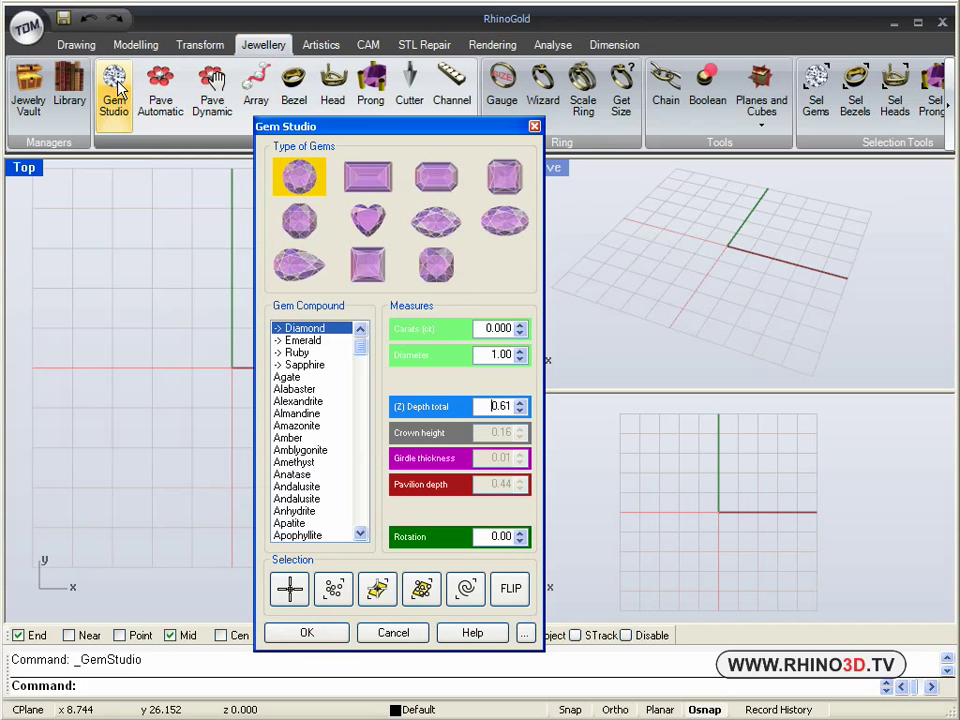
{"action": "left_click_drag", "start_coordinate": [311, 136], "coordinate": [507, 140]}
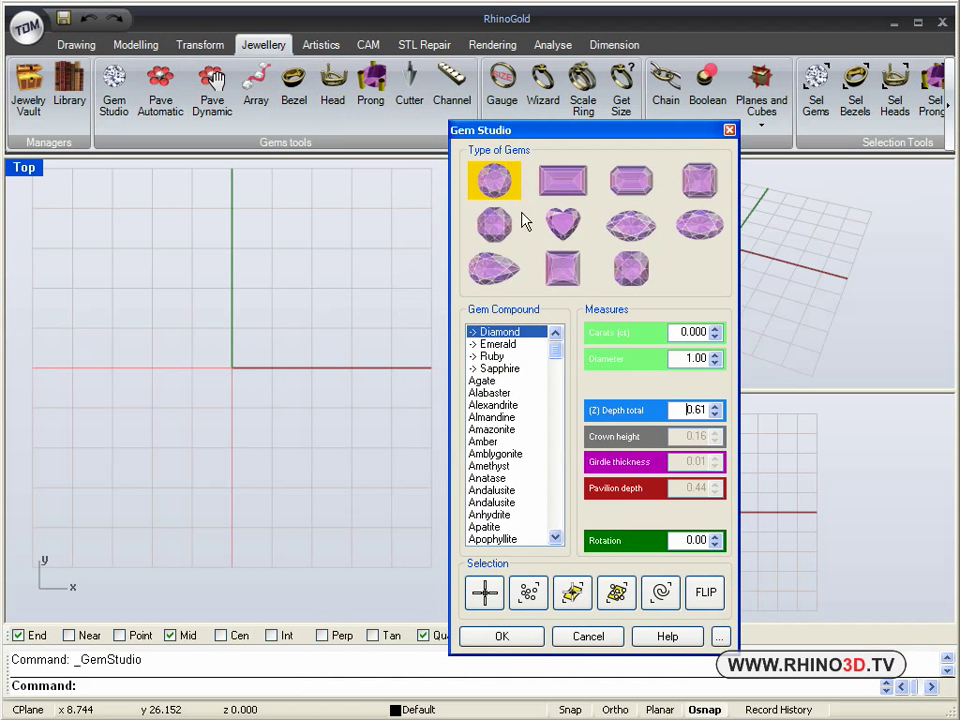
{"action": "left_click", "coordinate": [561, 263]}
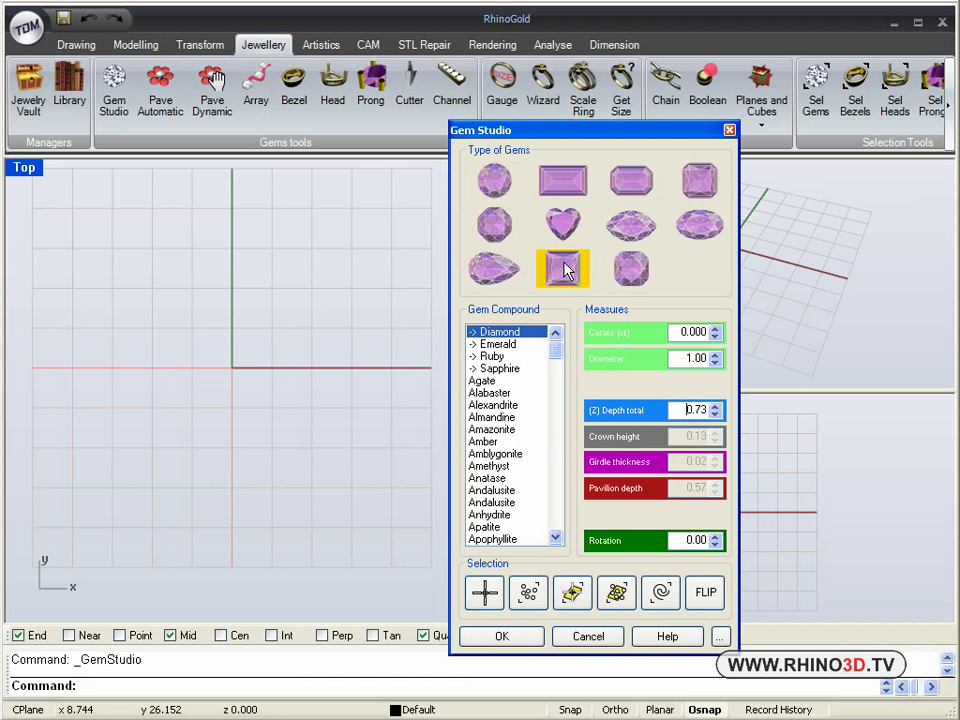
{"action": "double_click", "coordinate": [707, 330]}
{"action": "left_click", "coordinate": [484, 592]}
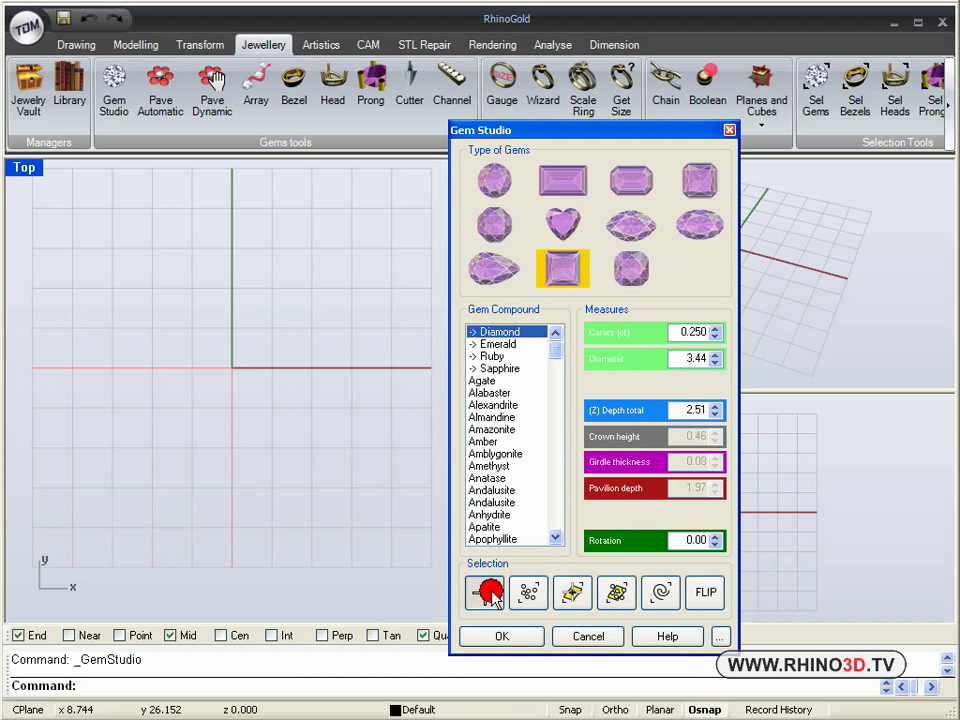
{"action": "left_click", "coordinate": [570, 709]}
{"action": "left_click", "coordinate": [231, 369]}
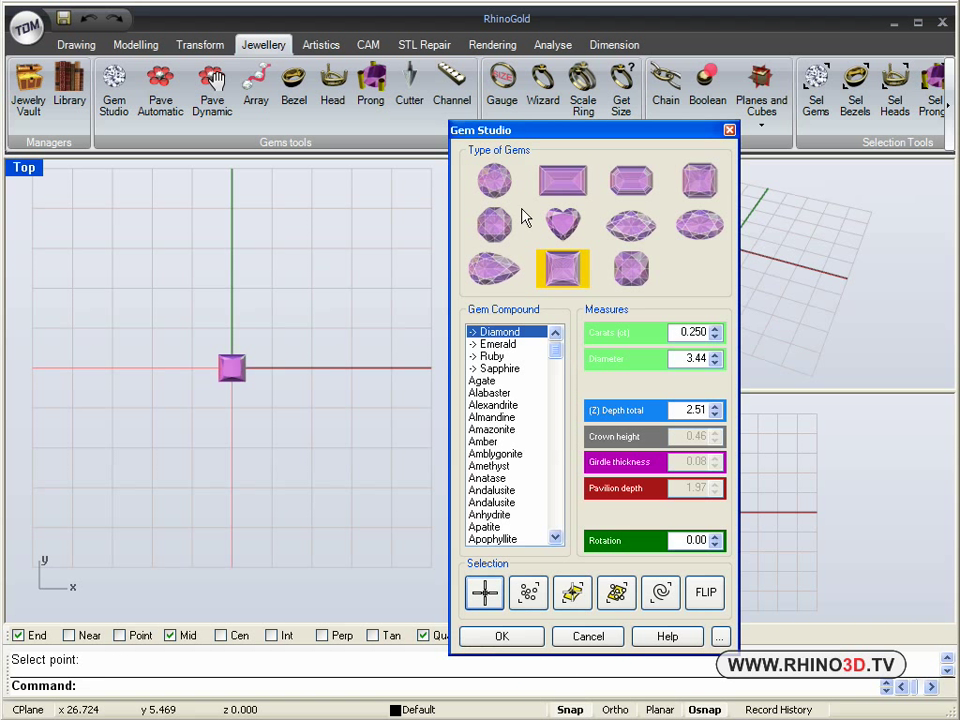
Add a round diamond with a 3.45 diameter on the X axis, 5 units to the right of the square gem, and finish Gem Studio.
{"action": "left_click", "coordinate": [495, 182]}
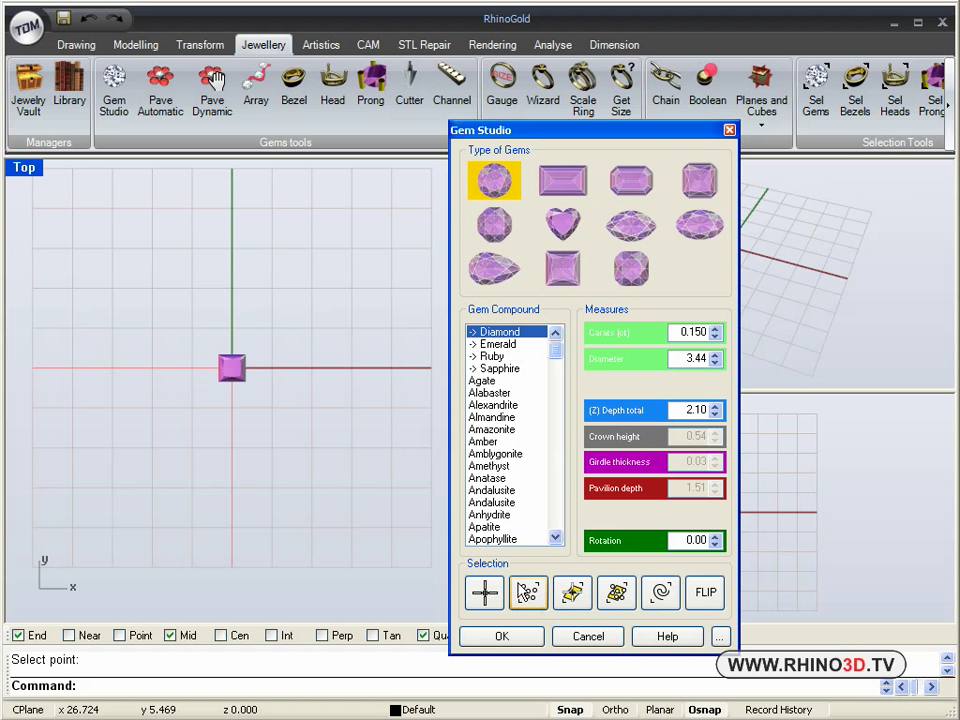
{"action": "left_click", "coordinate": [670, 358]}
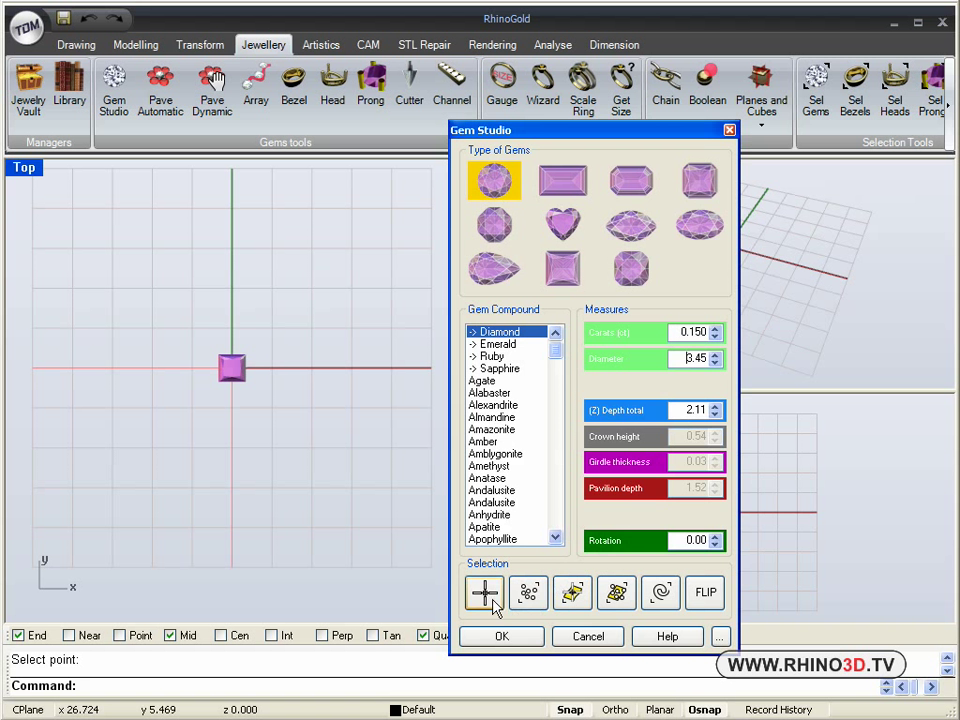
{"action": "left_click", "coordinate": [486, 594]}
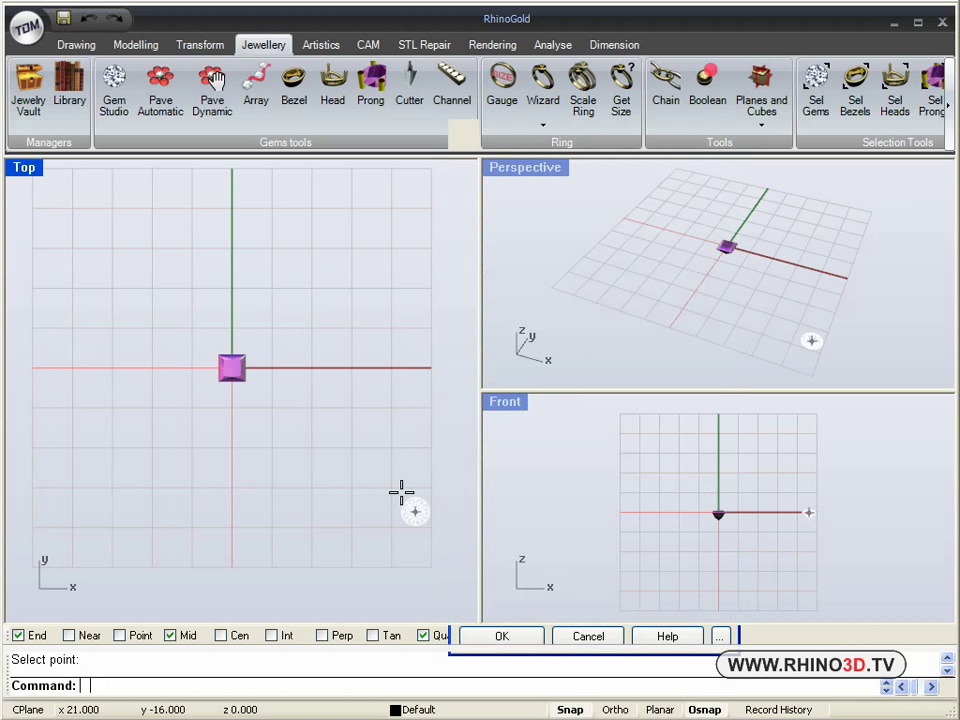
{"action": "left_click", "coordinate": [272, 369]}
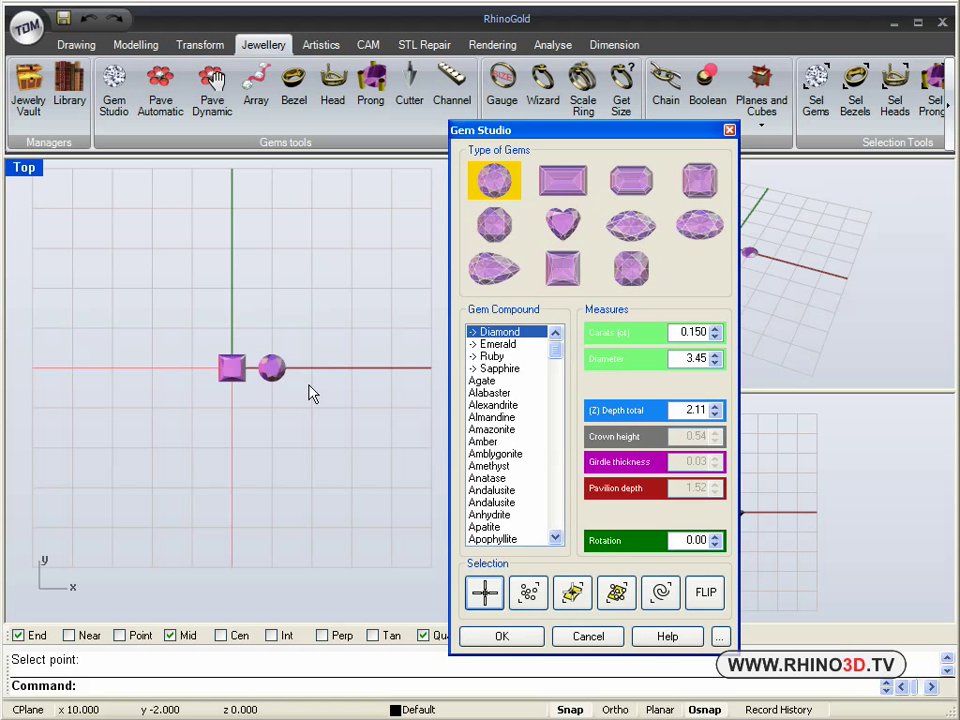
{"action": "left_click", "coordinate": [503, 636]}
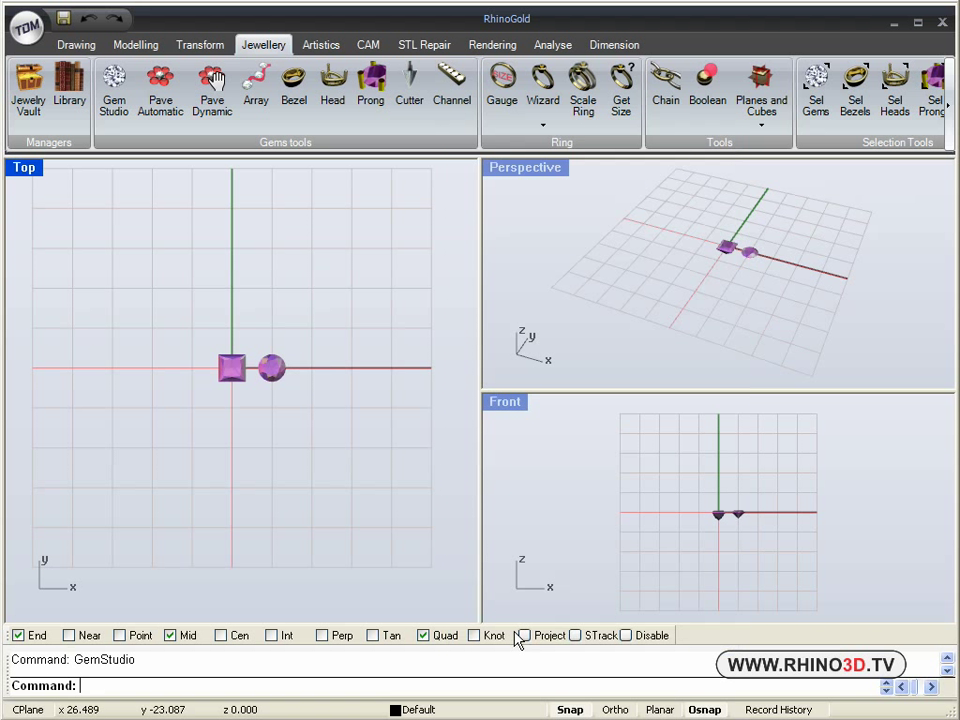
Maximize the Front view around the two gems and switch its display to wireframe.
{"action": "double_click", "coordinate": [500, 403]}
{"action": "scroll", "coordinate": [505, 410], "scroll_direction": "up", "scroll_amount": 6}
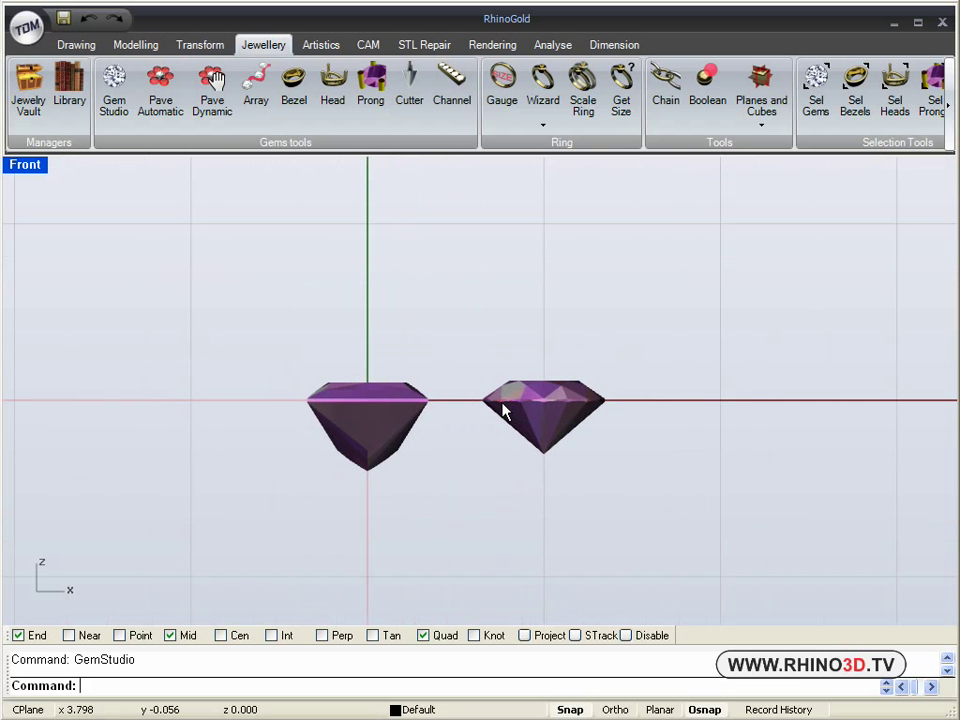
{"action": "left_click", "coordinate": [35, 172]}
{"action": "left_click", "coordinate": [43, 208]}
{"action": "right_click_drag", "start_coordinate": [154, 306], "coordinate": [188, 313]}
Start Bezel Studio and assign the square gem to a new bezel.
{"action": "left_click", "coordinate": [296, 326]}
{"action": "right_click_drag", "start_coordinate": [256, 347], "coordinate": [276, 347]}
{"action": "scroll", "coordinate": [305, 343], "scroll_direction": "up", "scroll_amount": 2}
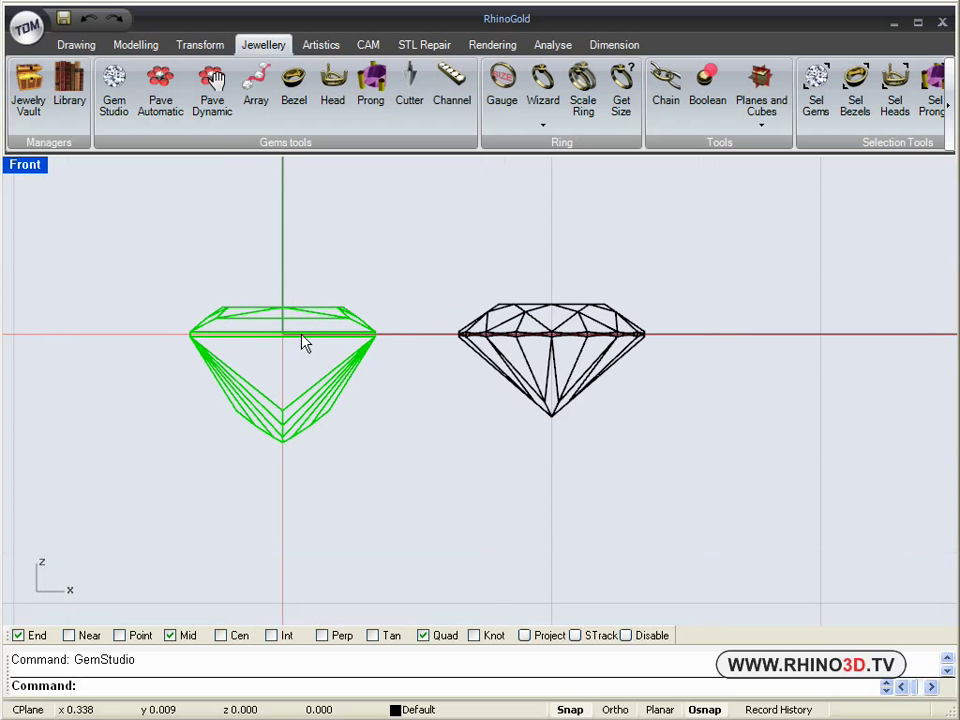
{"action": "scroll", "coordinate": [305, 343], "scroll_direction": "up", "scroll_amount": 3}
{"action": "right_click_drag", "start_coordinate": [379, 354], "coordinate": [310, 358]}
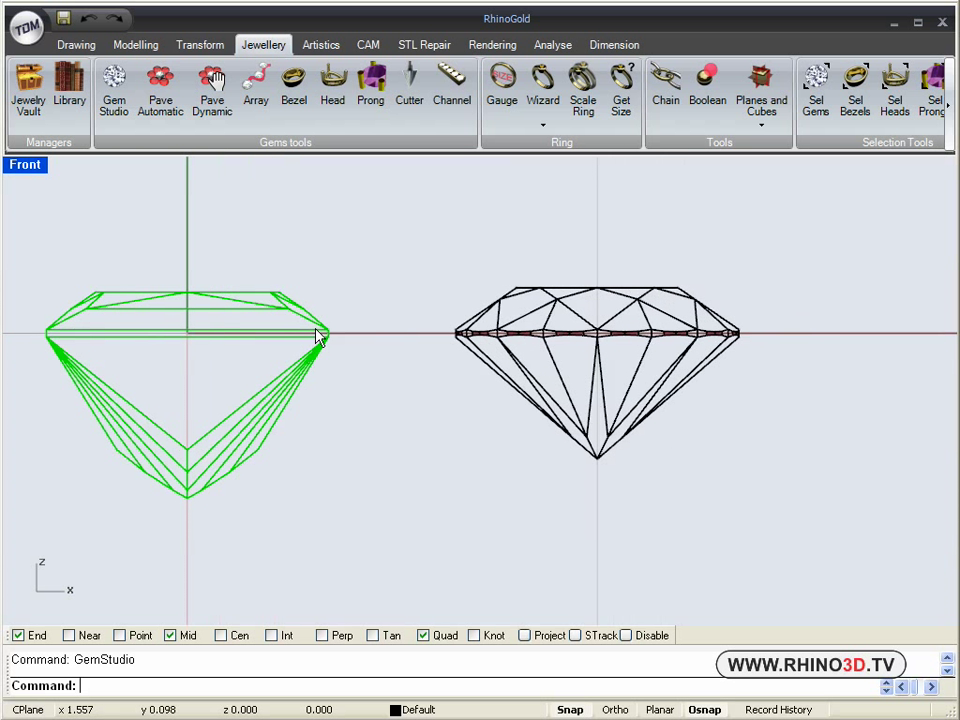
{"action": "left_click", "coordinate": [296, 92]}
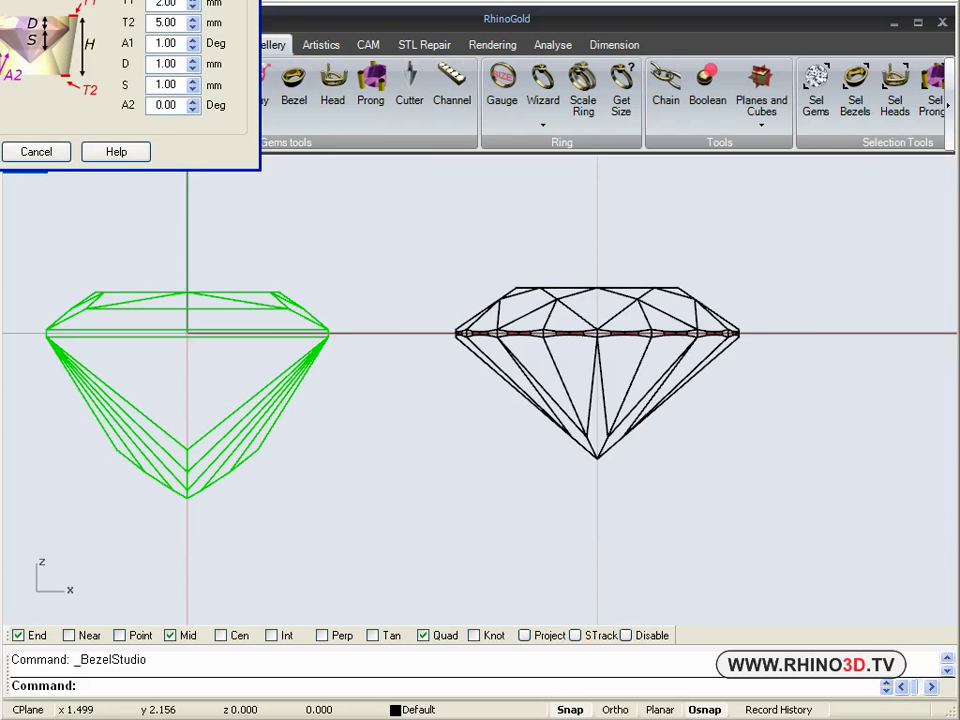
{"action": "left_click_drag", "start_coordinate": [462, 117], "coordinate": [724, 236]}
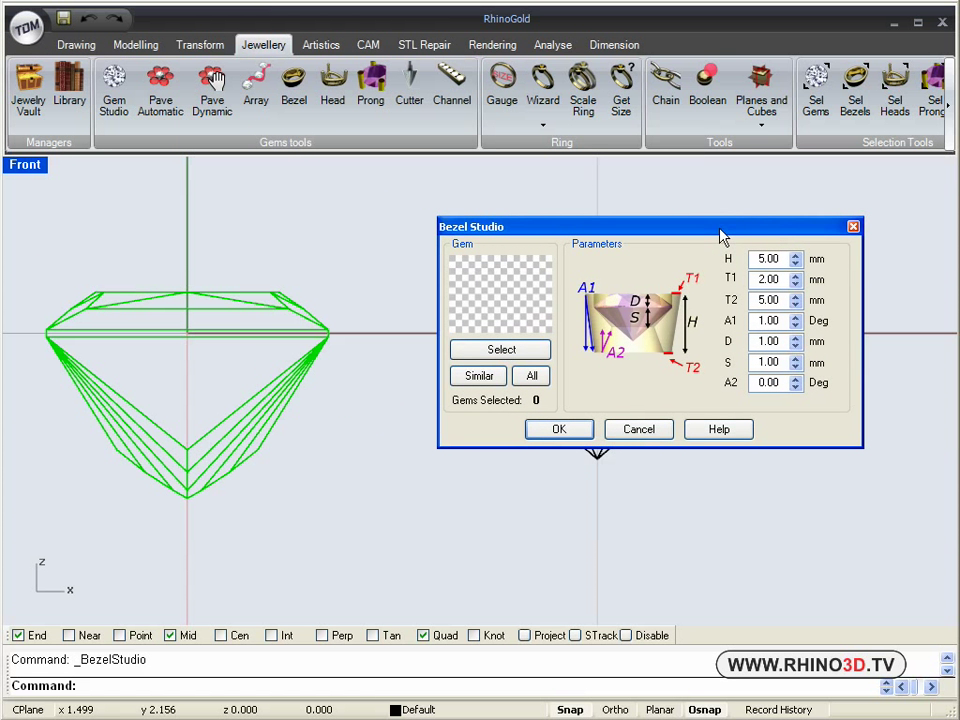
{"action": "left_click", "coordinate": [508, 350]}
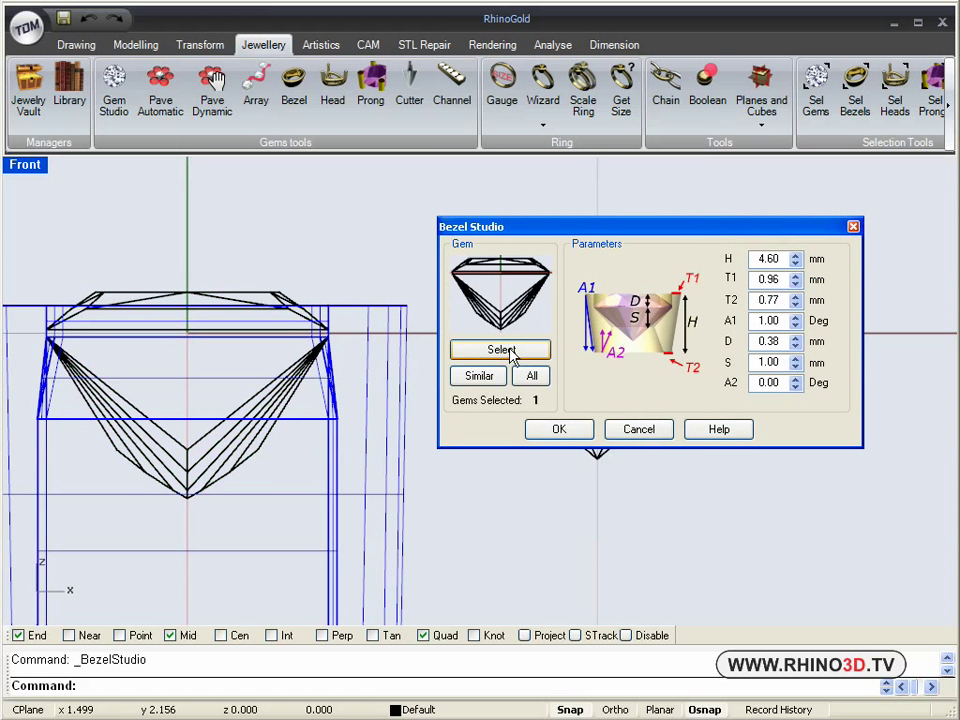
{"action": "right_click_drag", "start_coordinate": [255, 480], "coordinate": [308, 352]}
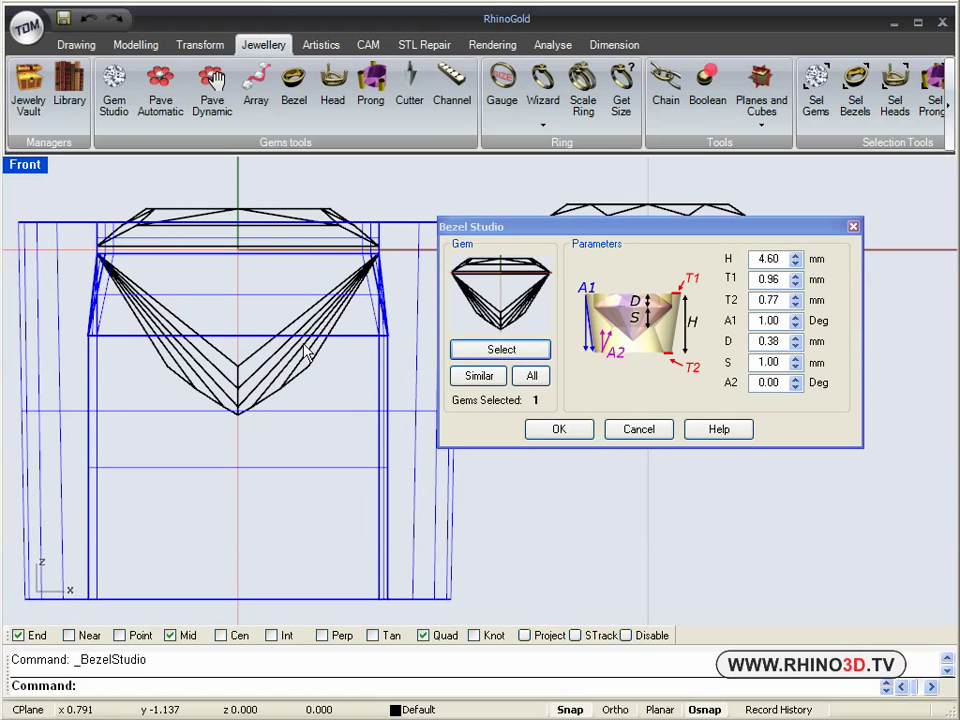
{"action": "scroll", "coordinate": [312, 355], "scroll_direction": "down", "scroll_amount": 1}
{"action": "scroll", "coordinate": [312, 348], "scroll_direction": "down", "scroll_amount": 1}
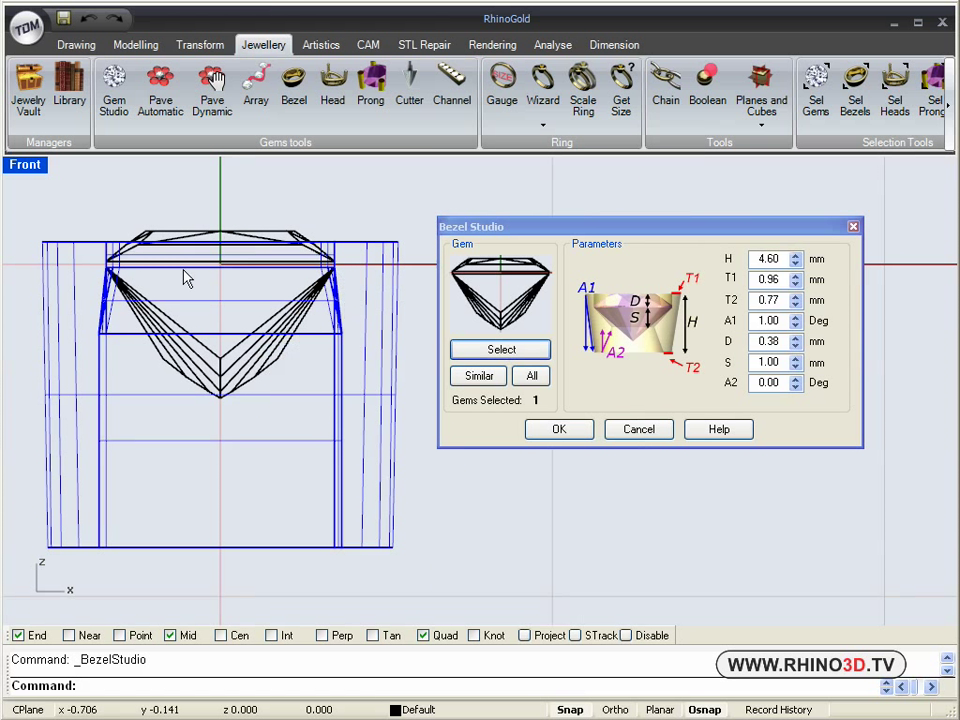
Set the square gem's bezel height H to 5.00 mm and both thicknesses T1 and T2 to 0.60 mm.
{"action": "double_click", "coordinate": [762, 259]}
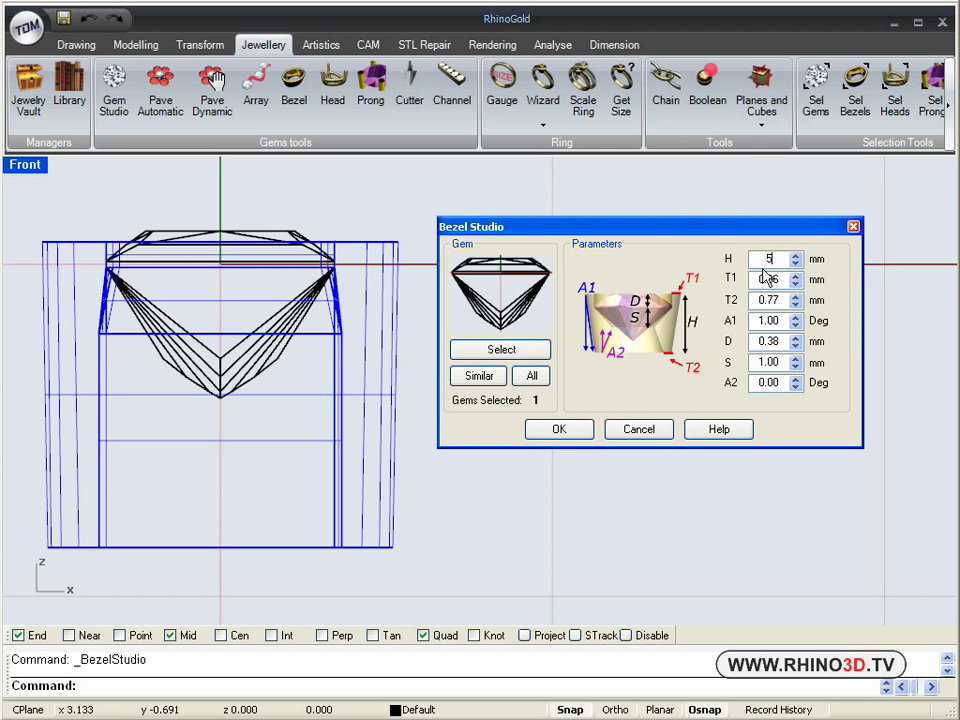
{"action": "left_click", "coordinate": [784, 279]}
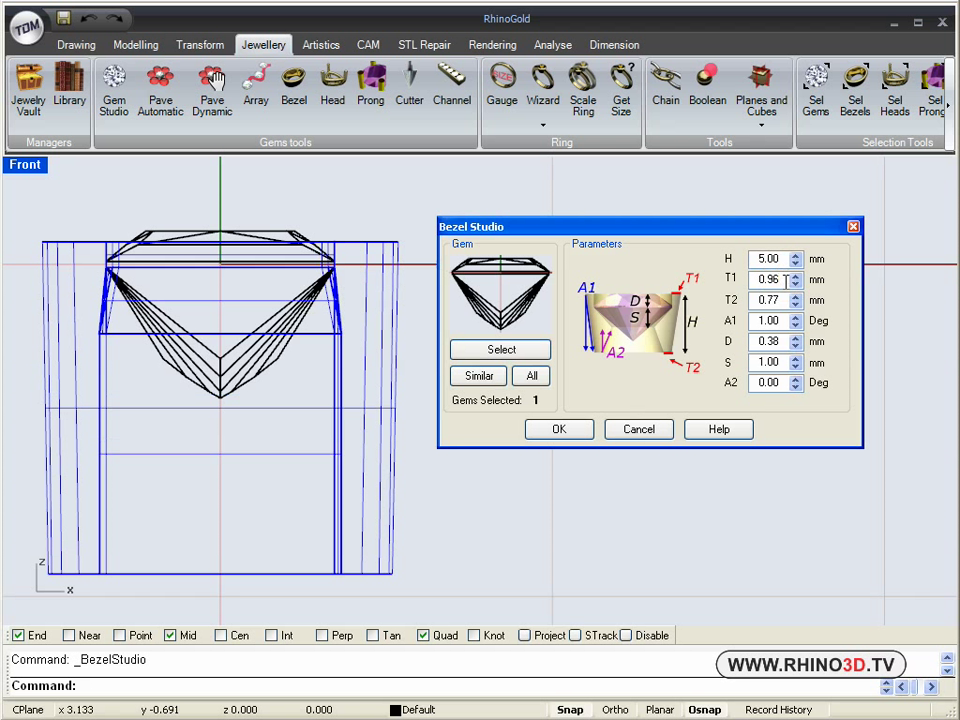
{"action": "double_click", "coordinate": [780, 279]}
{"action": "left_click", "coordinate": [776, 300]}
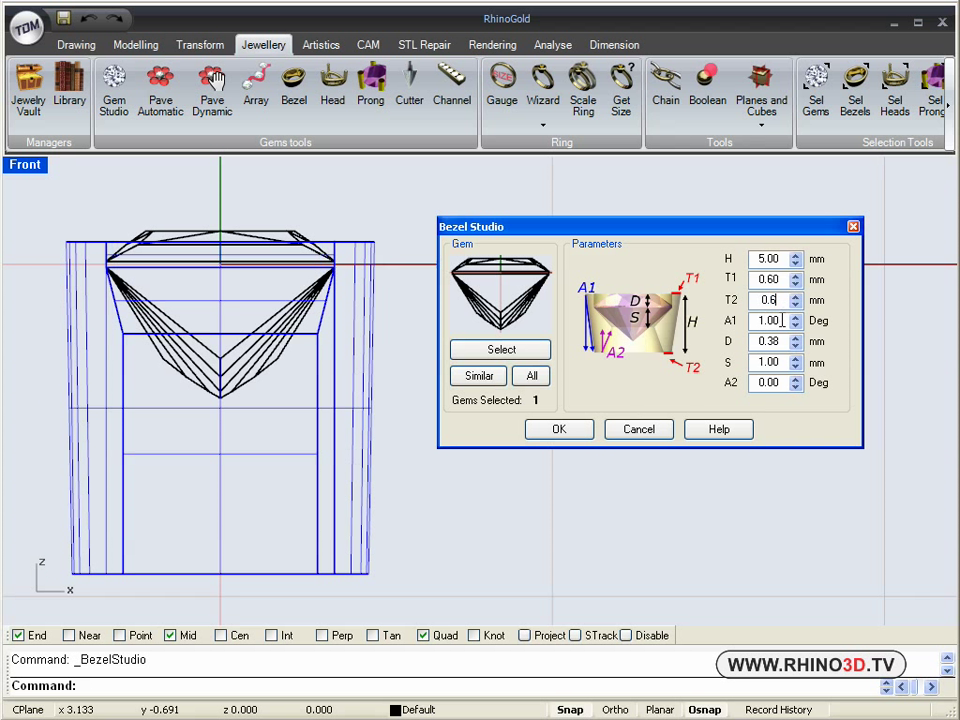
{"action": "type", "text": "0.6"}
{"action": "left_click", "coordinate": [782, 319]}
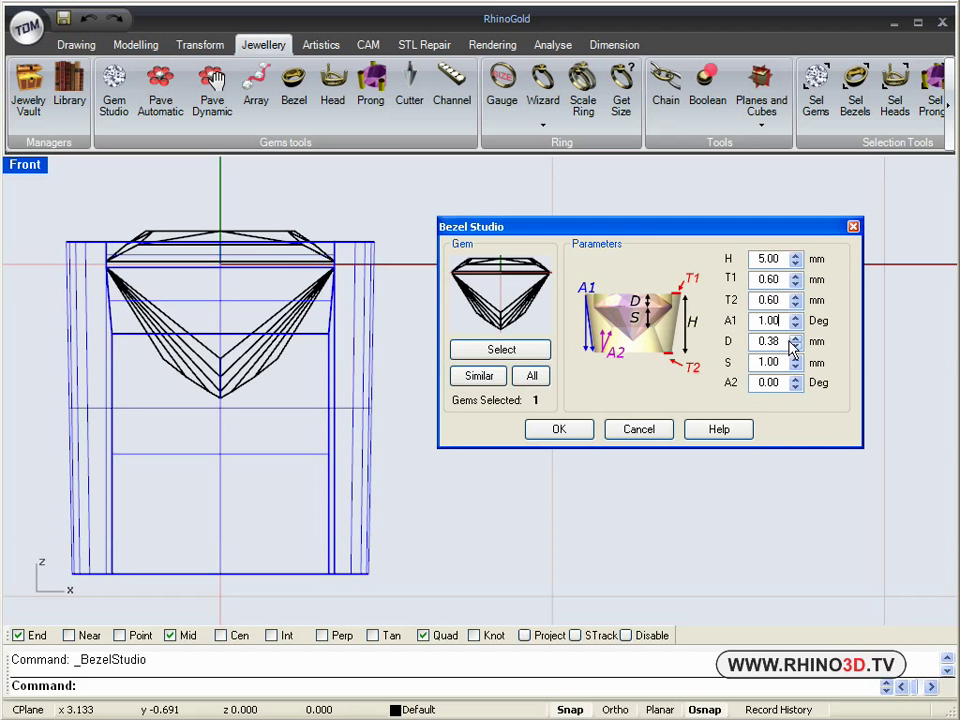
Set the round gem's bezel to T2 0.70 mm and angle A1 11 degrees, and create the bezel.
{"action": "left_click_drag", "start_coordinate": [424, 361], "coordinate": [413, 362]}
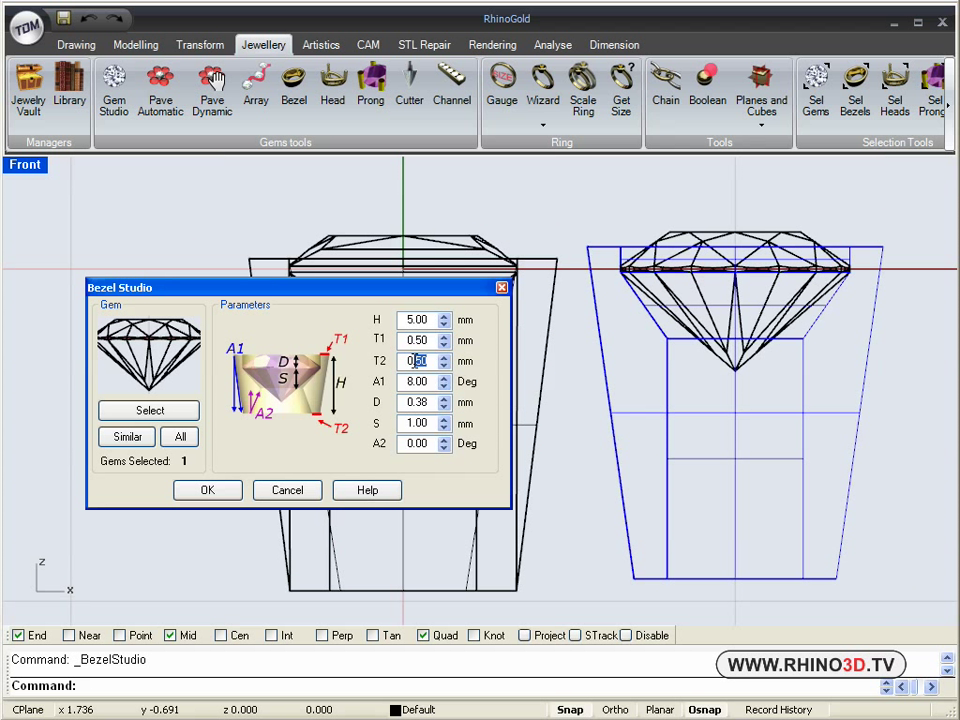
{"action": "left_click", "coordinate": [431, 340]}
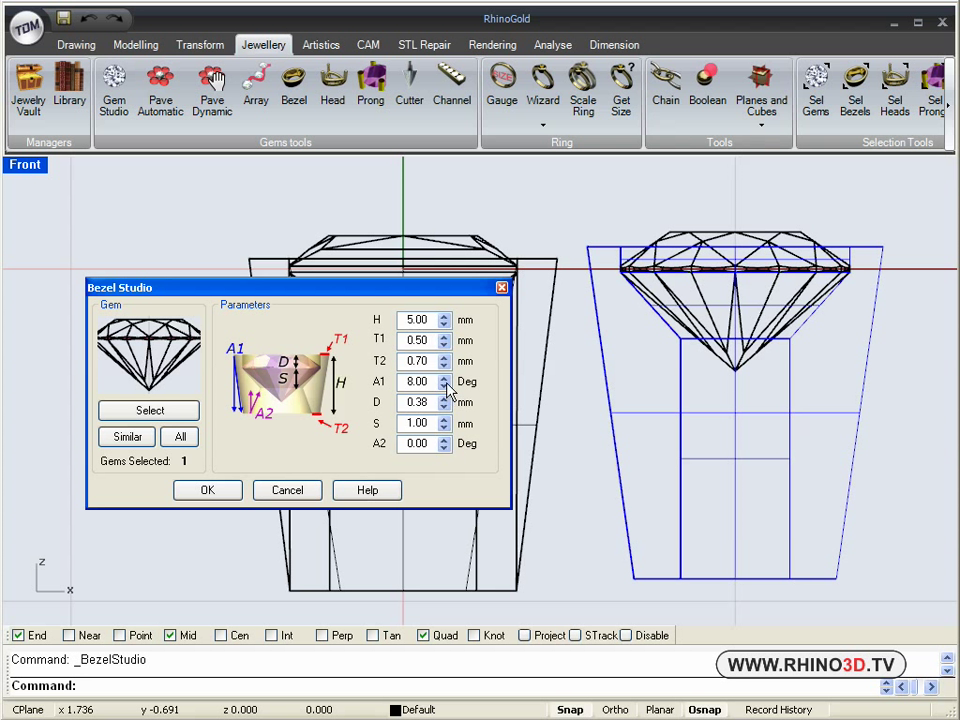
{"action": "left_click", "coordinate": [444, 379]}
{"action": "left_click", "coordinate": [444, 379]}
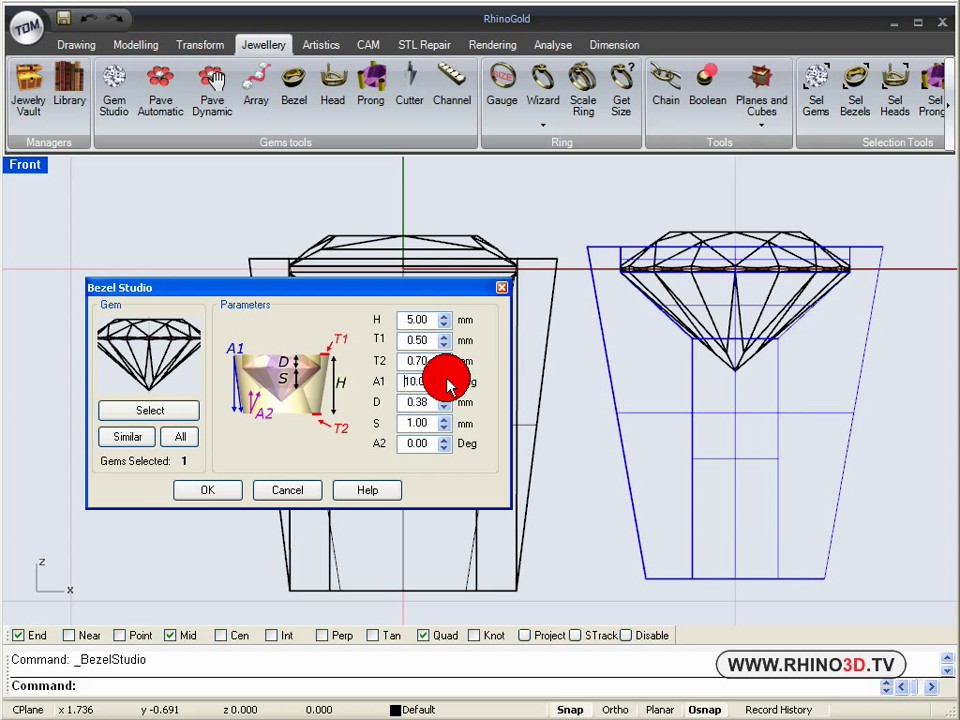
{"action": "left_click", "coordinate": [444, 379]}
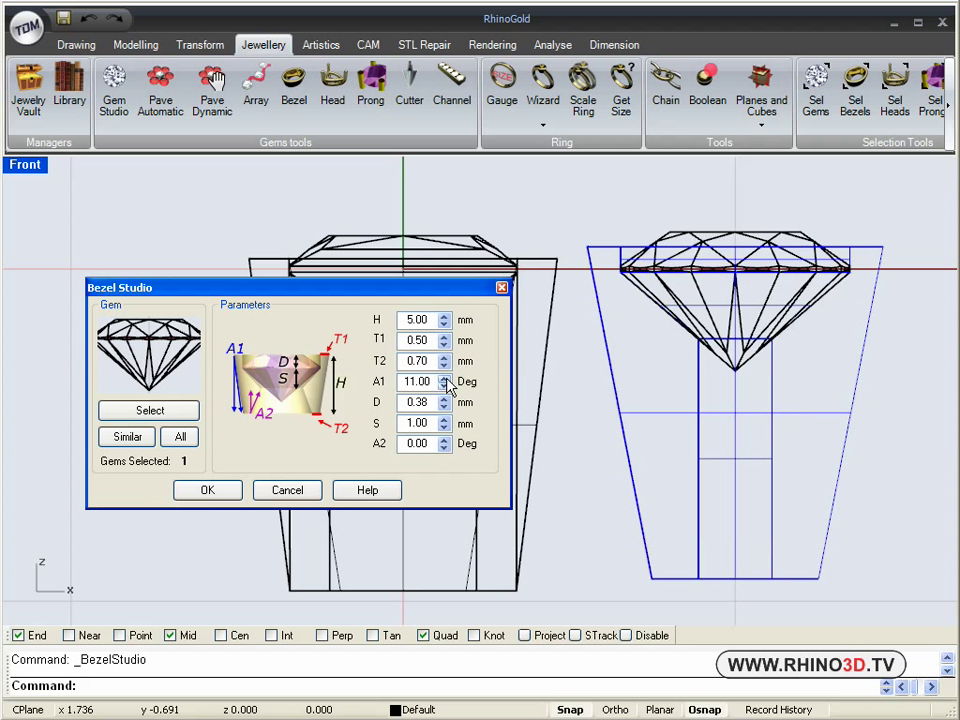
{"action": "left_click", "coordinate": [221, 493]}
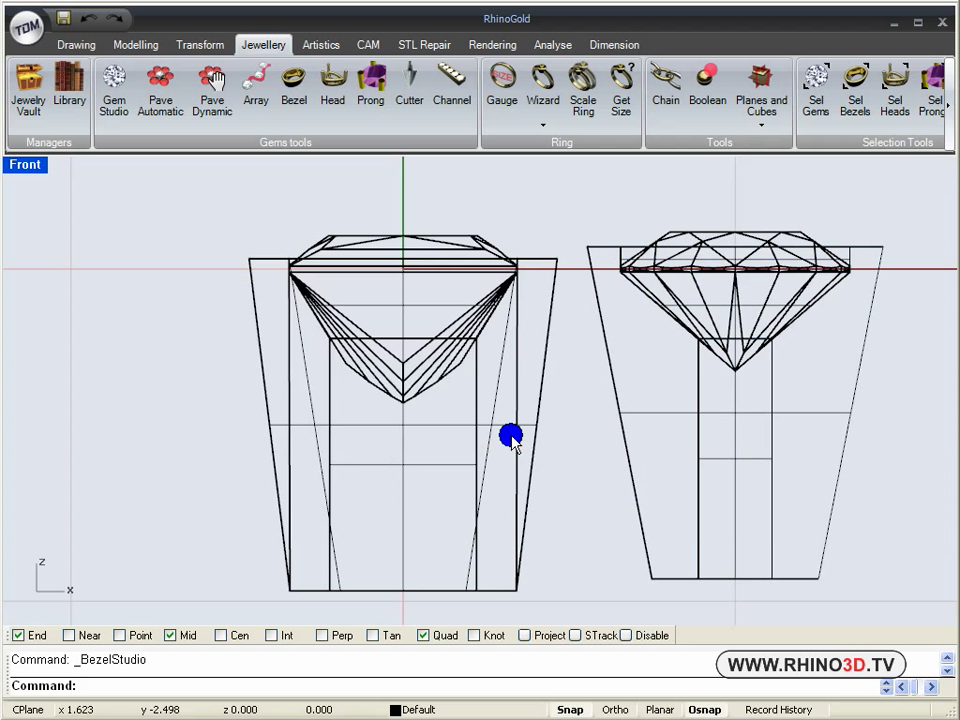
Create a ring size circle for USA size 7 1/2 in the Front view.
{"action": "scroll", "coordinate": [510, 437], "scroll_direction": "down", "scroll_amount": 2}
{"action": "scroll", "coordinate": [462, 441], "scroll_direction": "down", "scroll_amount": 2}
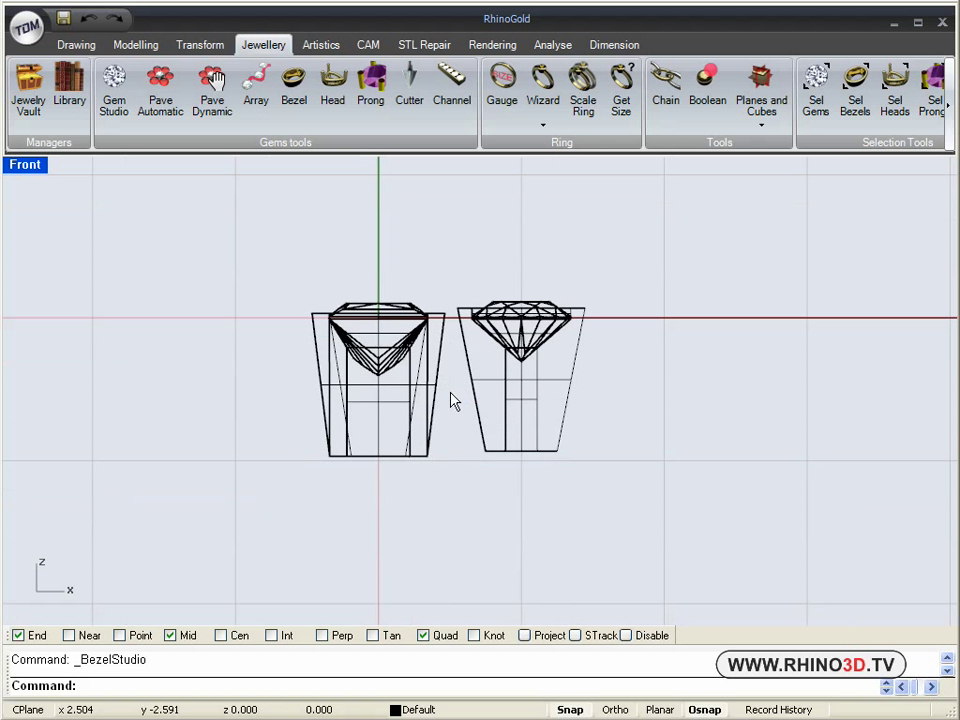
{"action": "scroll", "coordinate": [448, 432], "scroll_direction": "down", "scroll_amount": 3}
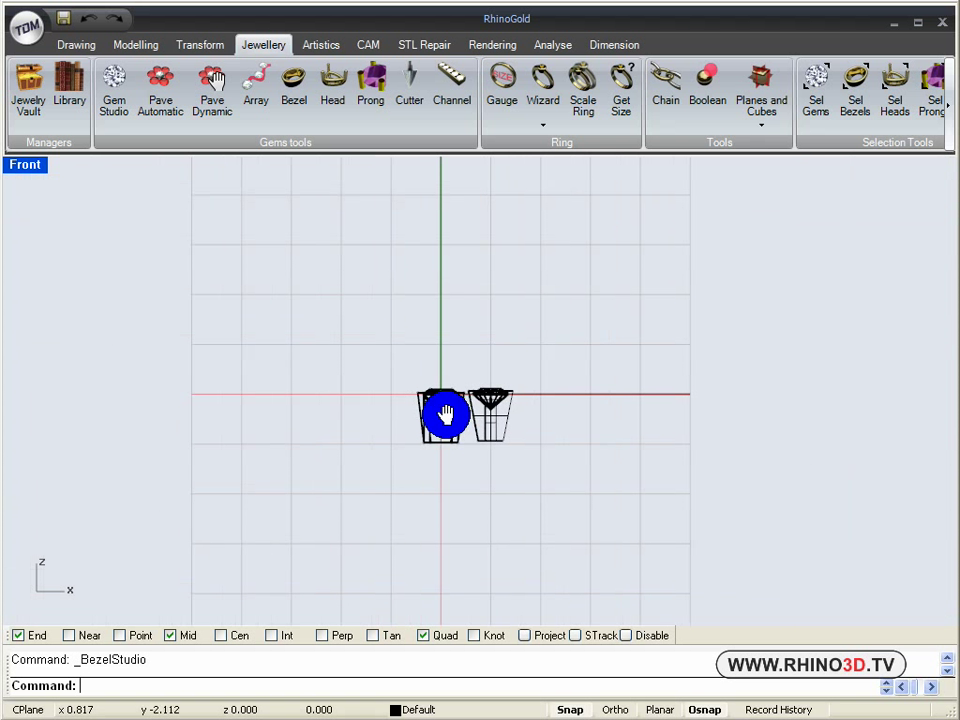
{"action": "left_click", "coordinate": [502, 85]}
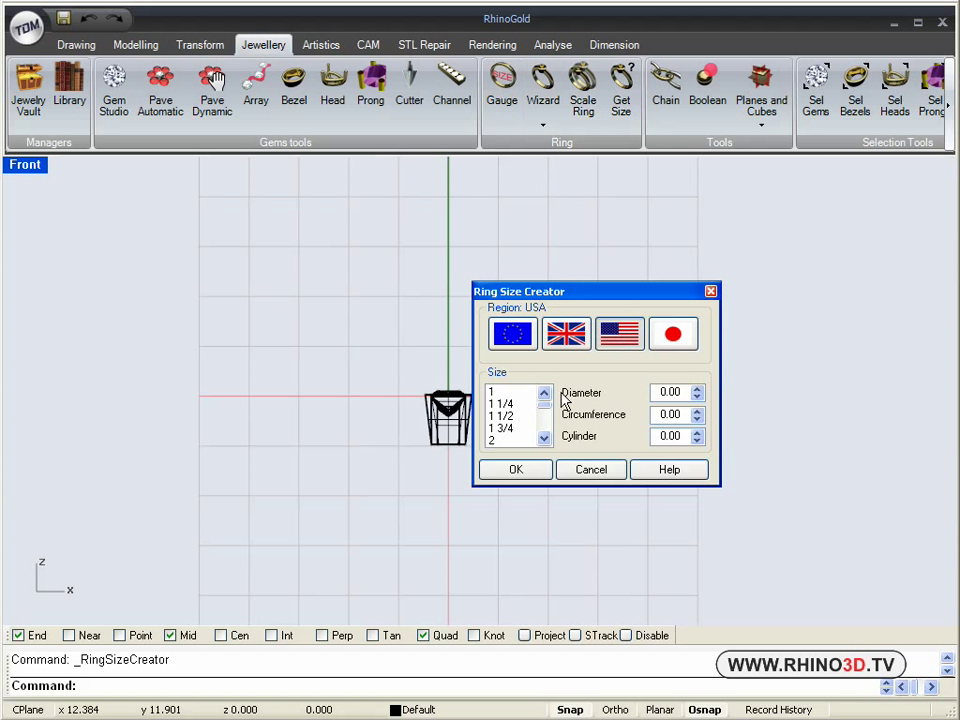
{"action": "left_click_drag", "start_coordinate": [543, 403], "coordinate": [547, 420]}
{"action": "scroll", "coordinate": [547, 420], "scroll_direction": "down", "scroll_amount": 1}
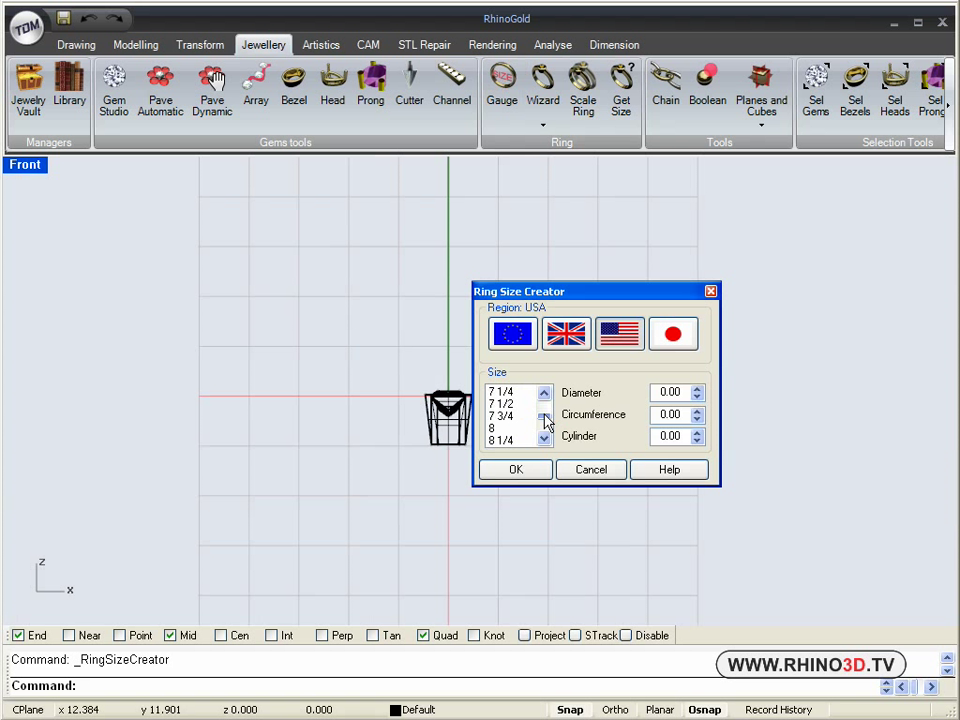
{"action": "left_click", "coordinate": [503, 403]}
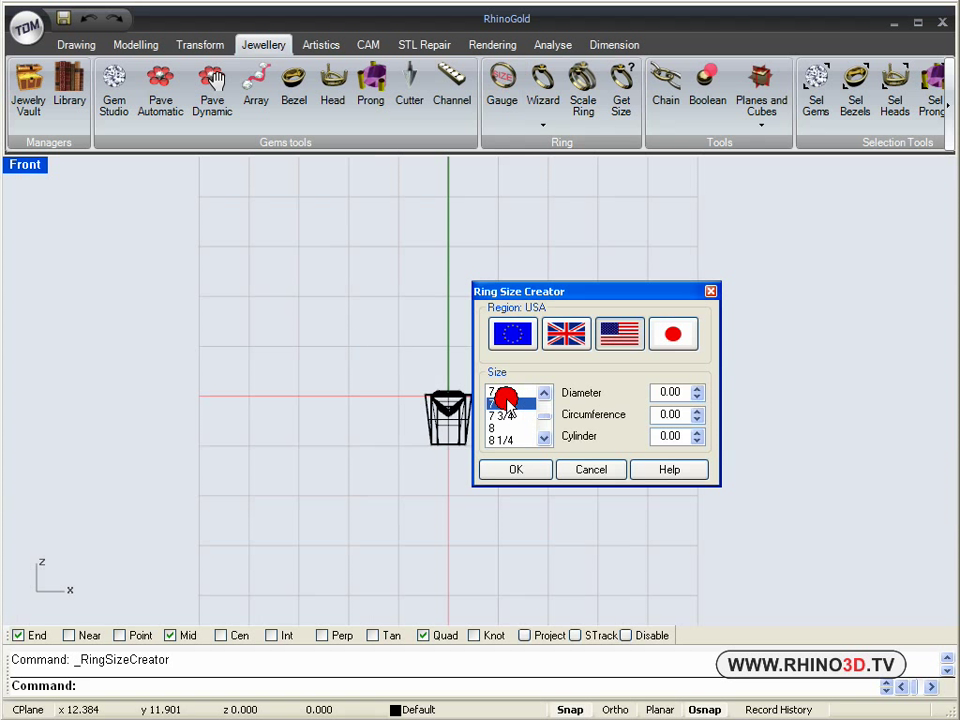
{"action": "left_click", "coordinate": [514, 469]}
{"action": "scroll", "coordinate": [514, 476], "scroll_direction": "up", "scroll_amount": 3}
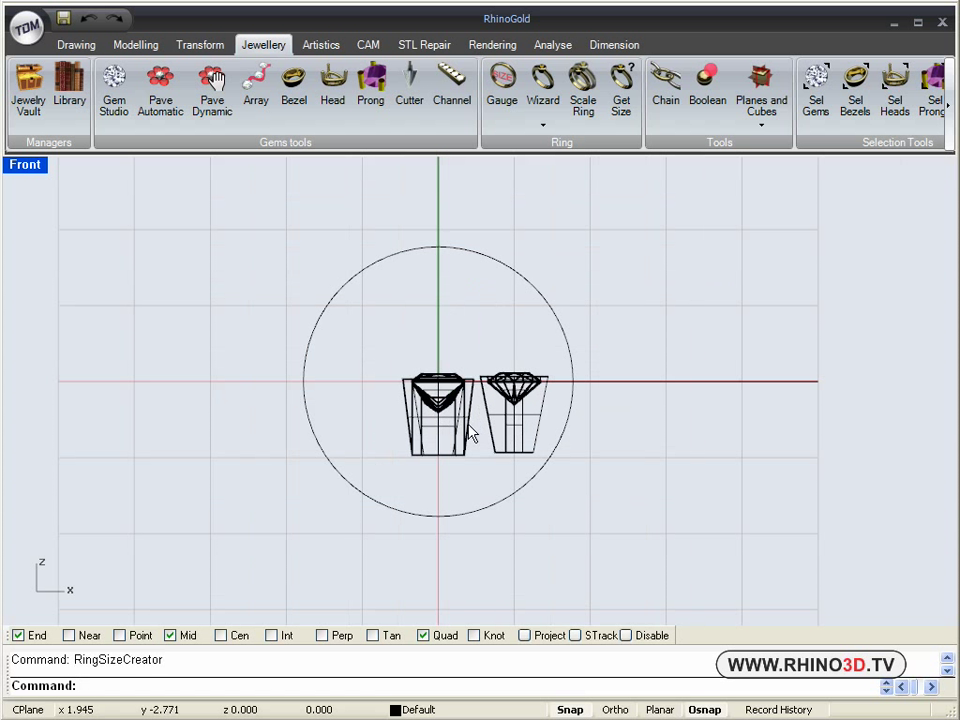
Move the square gem and its bezel about 11.9 mm straight up onto the ring circle's top, and raise the round gem and bezel beside it.
{"action": "left_click", "coordinate": [418, 414]}
{"action": "right_click_drag", "start_coordinate": [434, 390], "coordinate": [441, 459]}
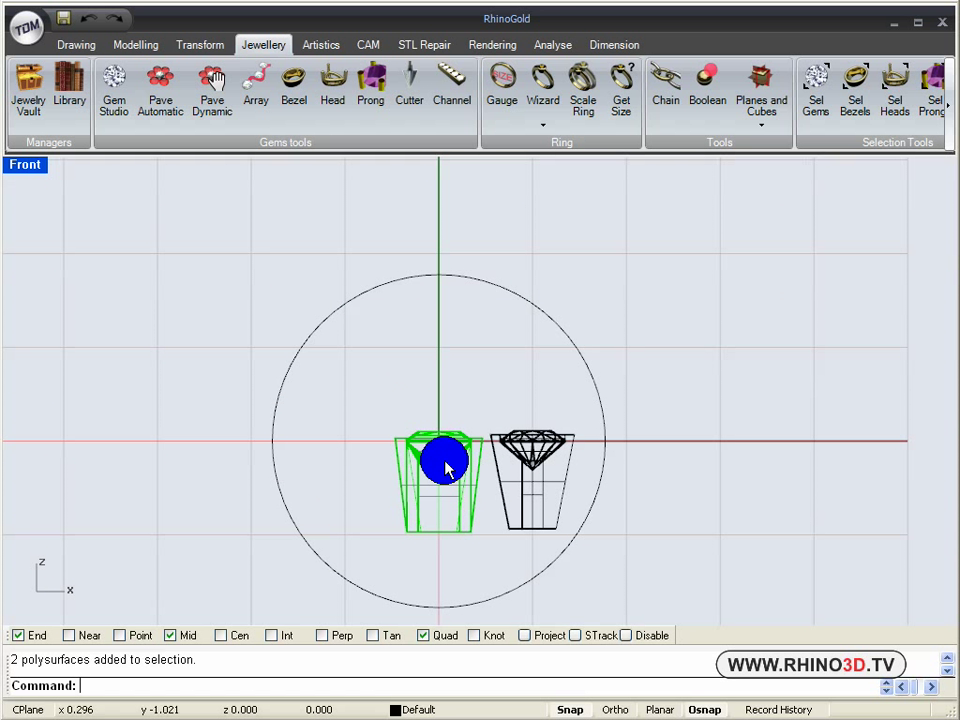
{"action": "left_click", "coordinate": [608, 706]}
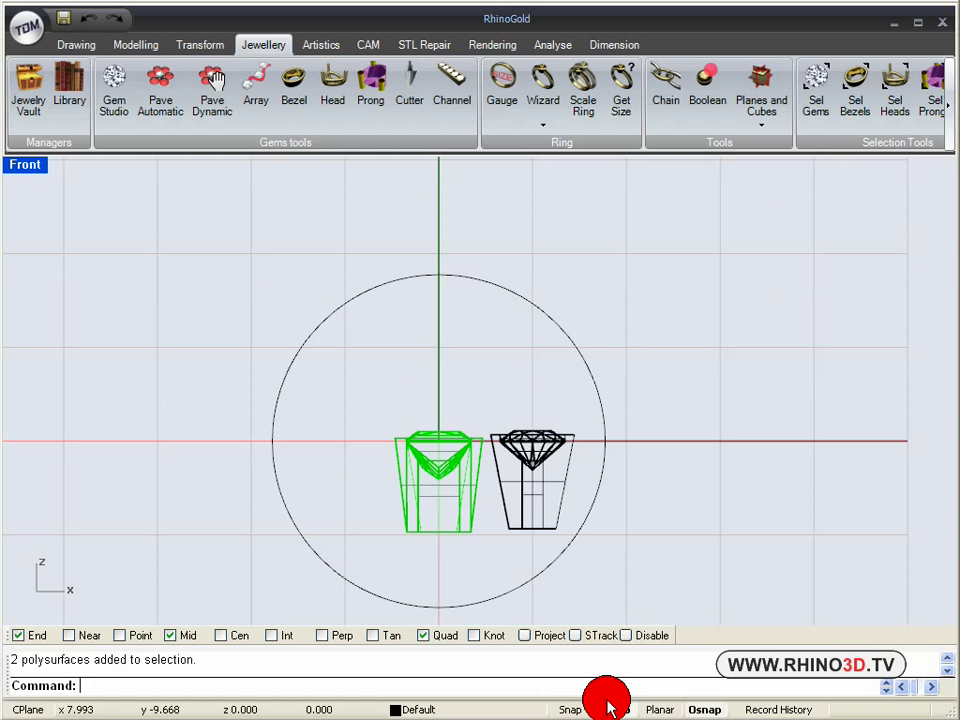
{"action": "left_click_drag", "start_coordinate": [446, 486], "coordinate": [445, 262]}
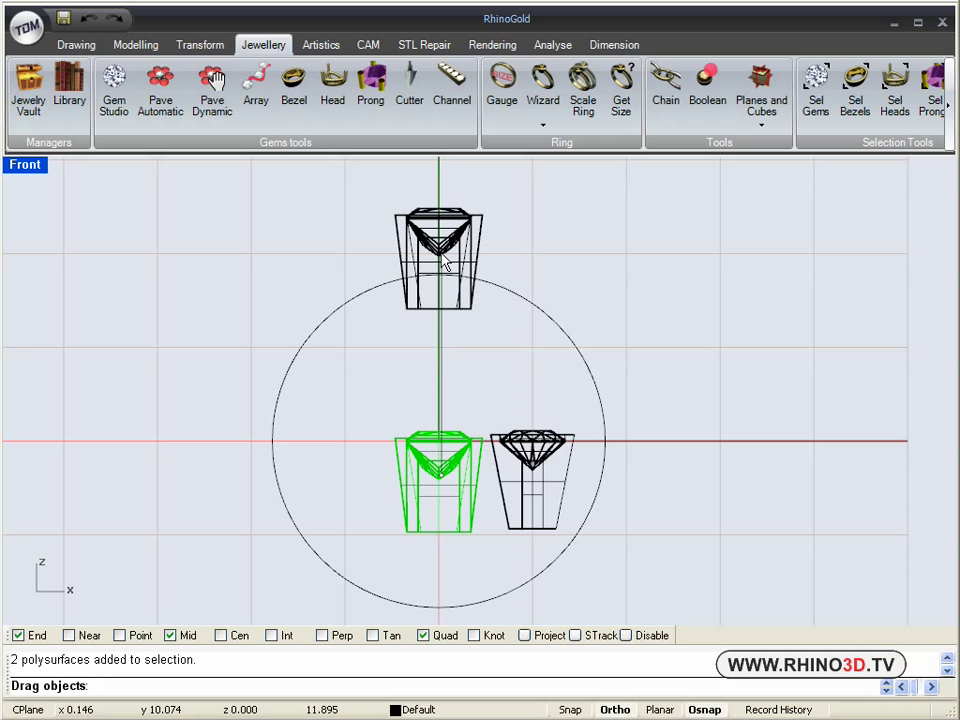
{"action": "left_click_drag", "start_coordinate": [445, 262], "coordinate": [446, 262]}
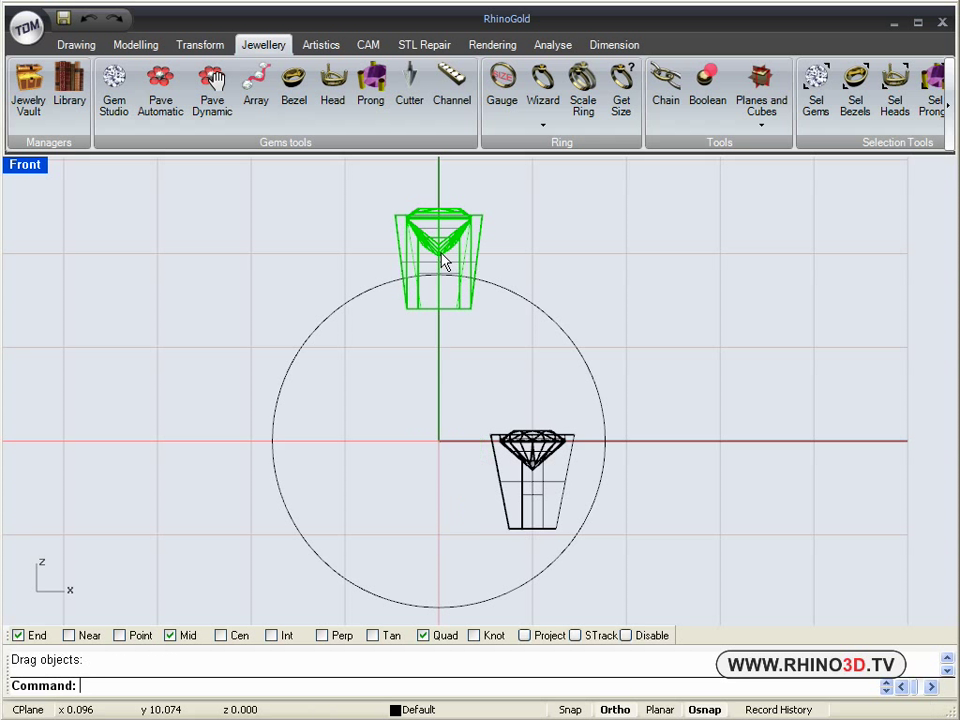
{"action": "left_click_drag", "start_coordinate": [461, 395], "coordinate": [595, 568]}
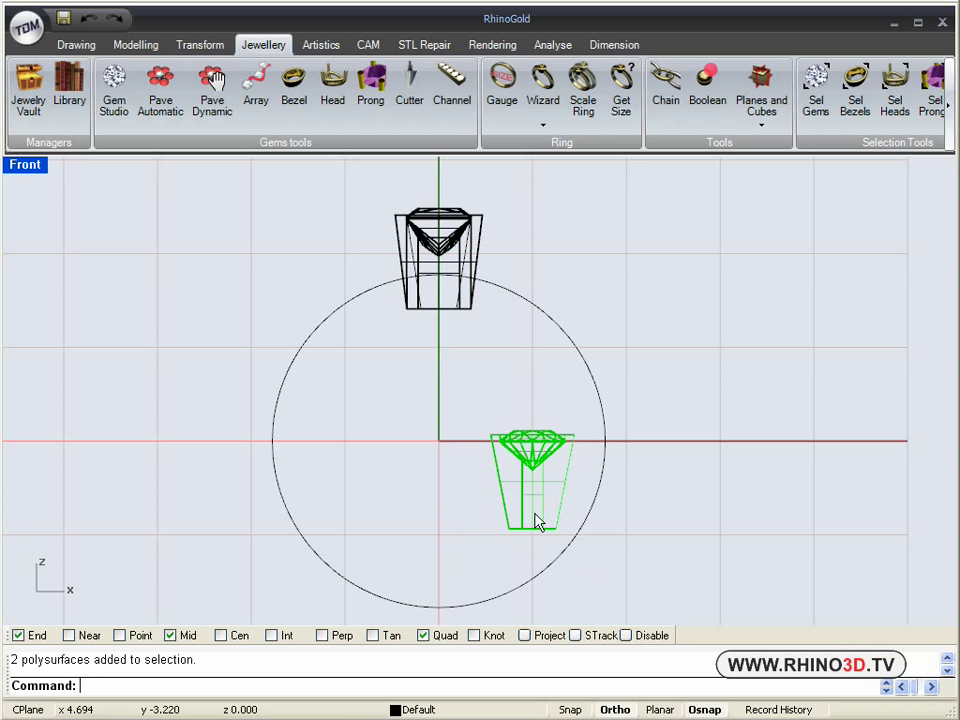
{"action": "left_click_drag", "start_coordinate": [533, 470], "coordinate": [532, 258]}
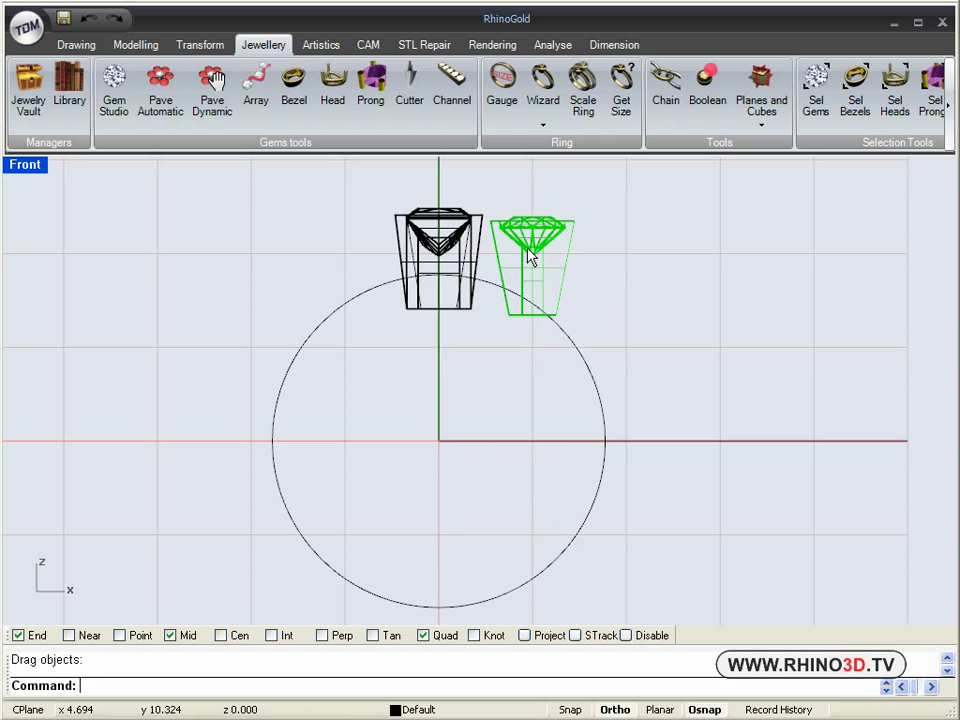
Rotate the round gem and its bezel about 19 degrees clockwise with object snaps and Ortho off, and lower them along the ring circle.
{"action": "left_click", "coordinate": [204, 50]}
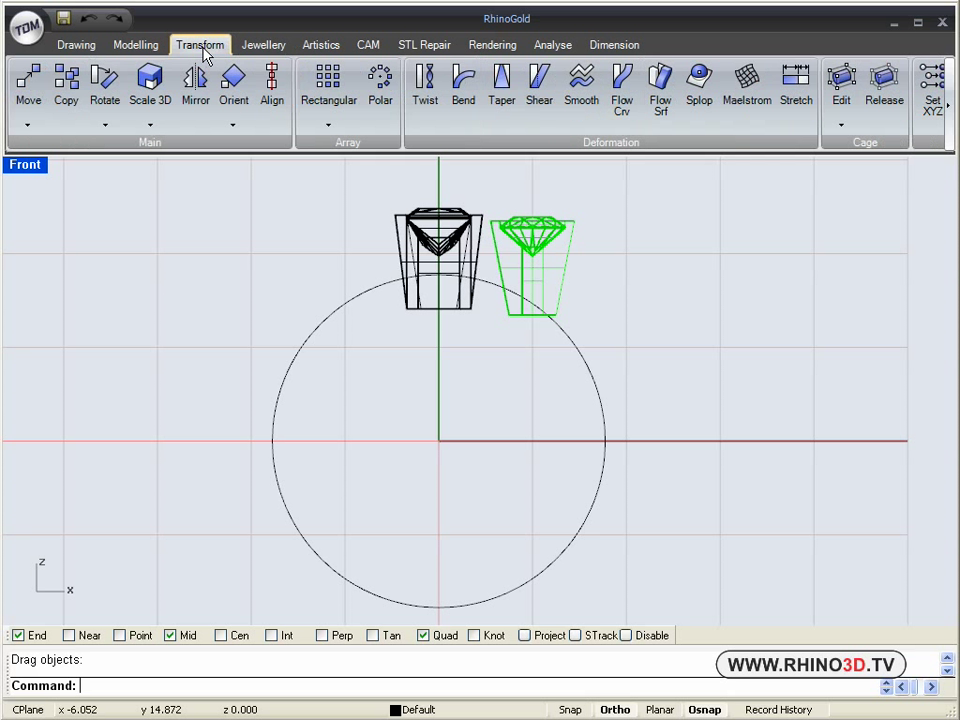
{"action": "left_click", "coordinate": [103, 81]}
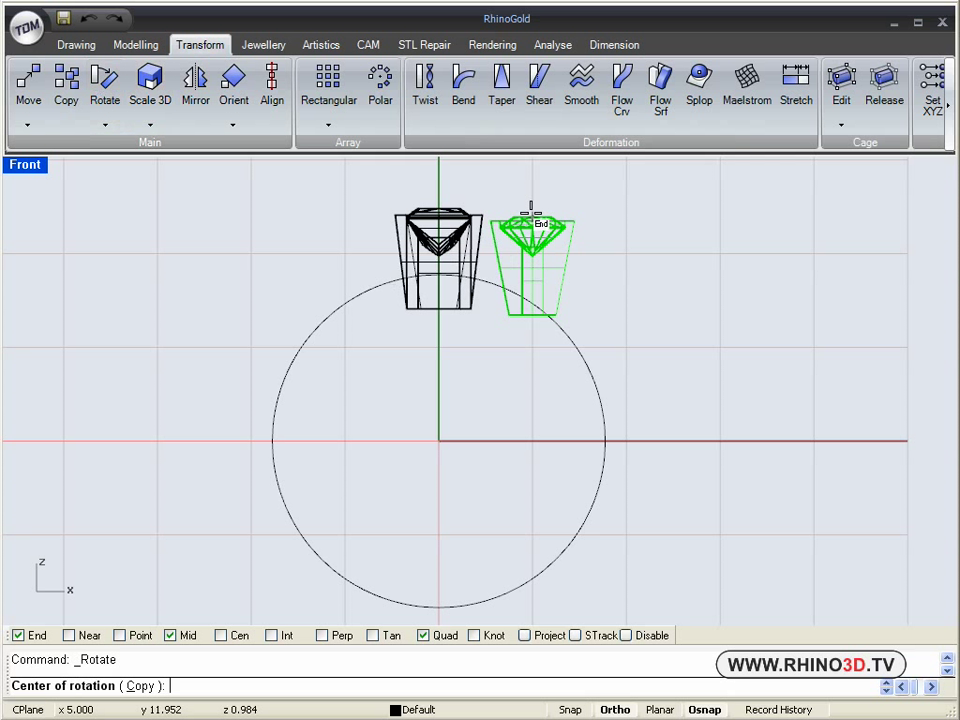
{"action": "left_click", "coordinate": [625, 635]}
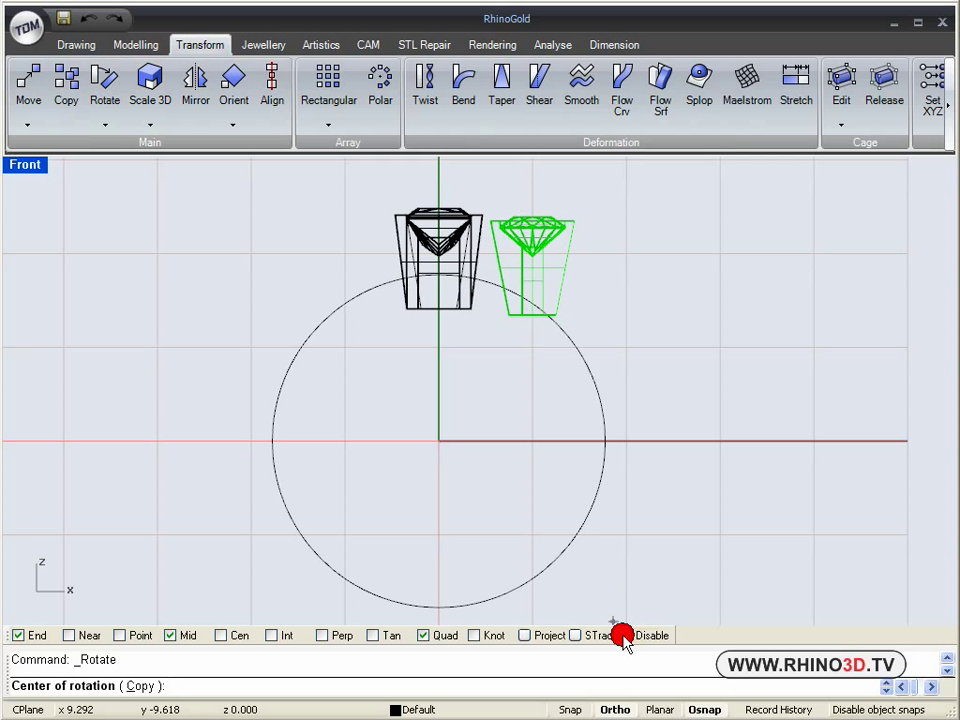
{"action": "left_click", "coordinate": [616, 710]}
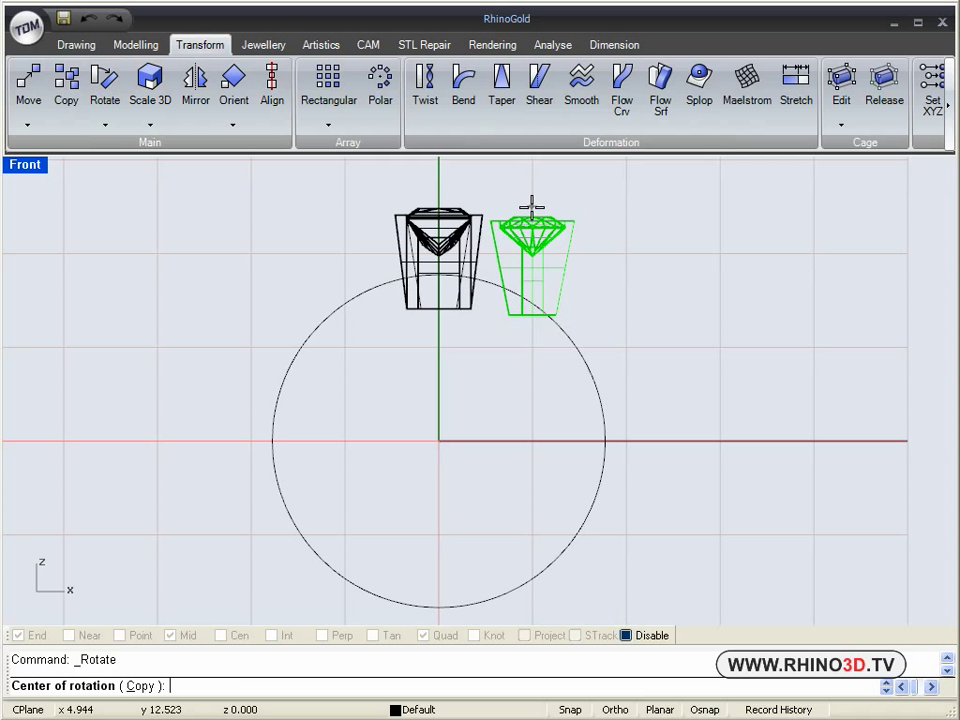
{"action": "left_click", "coordinate": [531, 207]}
{"action": "left_click", "coordinate": [537, 401]}
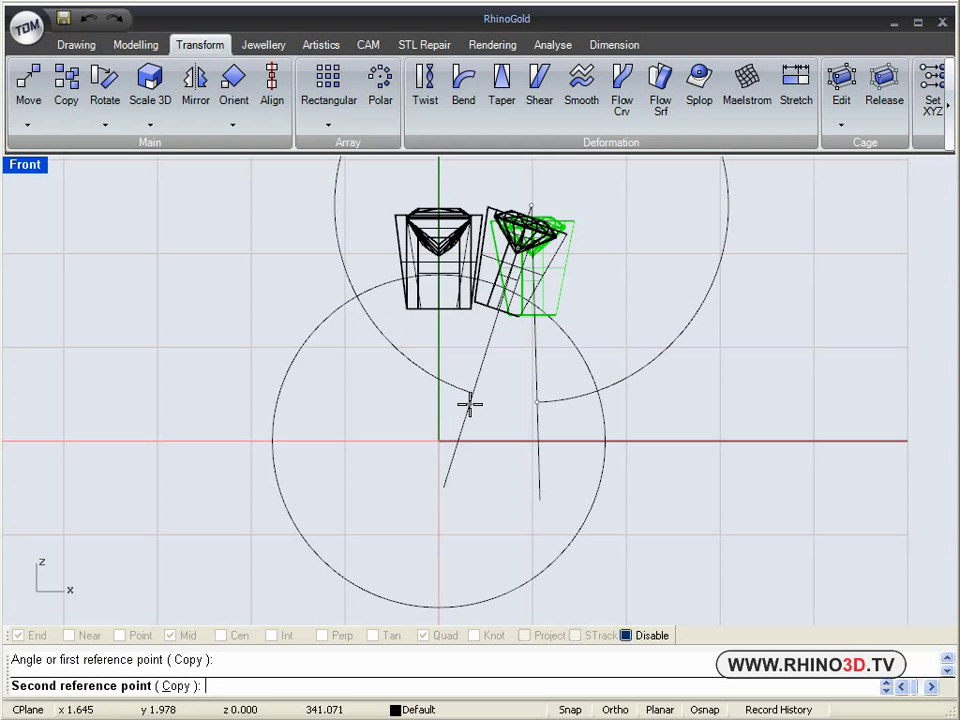
{"action": "left_click", "coordinate": [467, 403]}
{"action": "scroll", "coordinate": [510, 306], "scroll_direction": "up", "scroll_amount": 5}
{"action": "left_click_drag", "start_coordinate": [600, 333], "coordinate": [601, 374]}
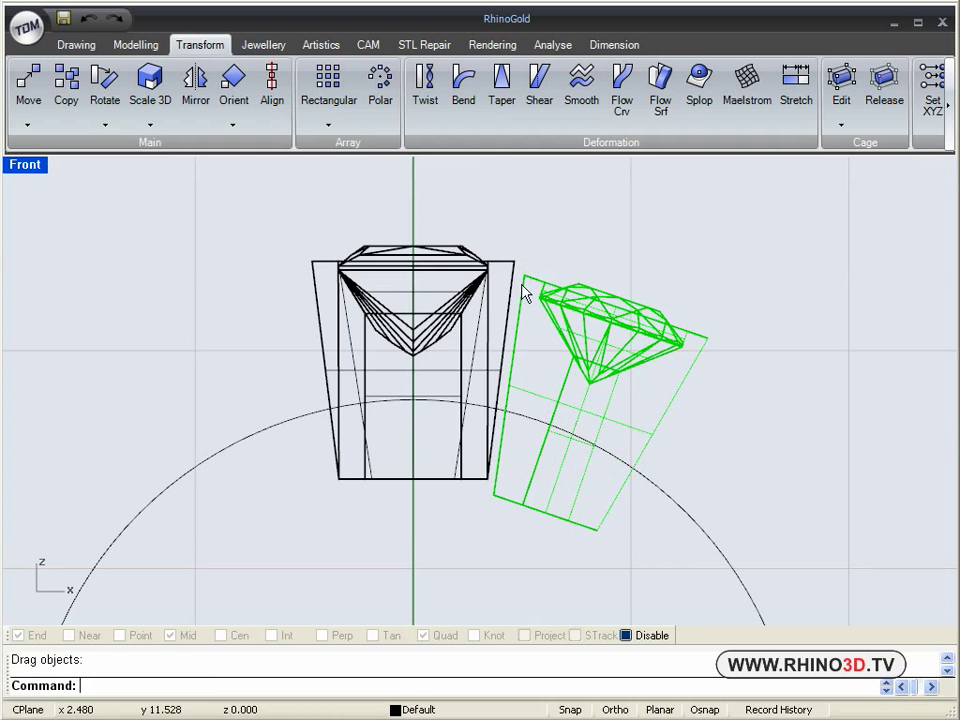
Raise the square gem and its bezel about 0.34 mm, and shift the tilted round gem and bezel slightly closer to them.
{"action": "left_click_drag", "start_coordinate": [493, 251], "coordinate": [312, 250]}
{"action": "left_click_drag", "start_coordinate": [411, 326], "coordinate": [417, 329]}
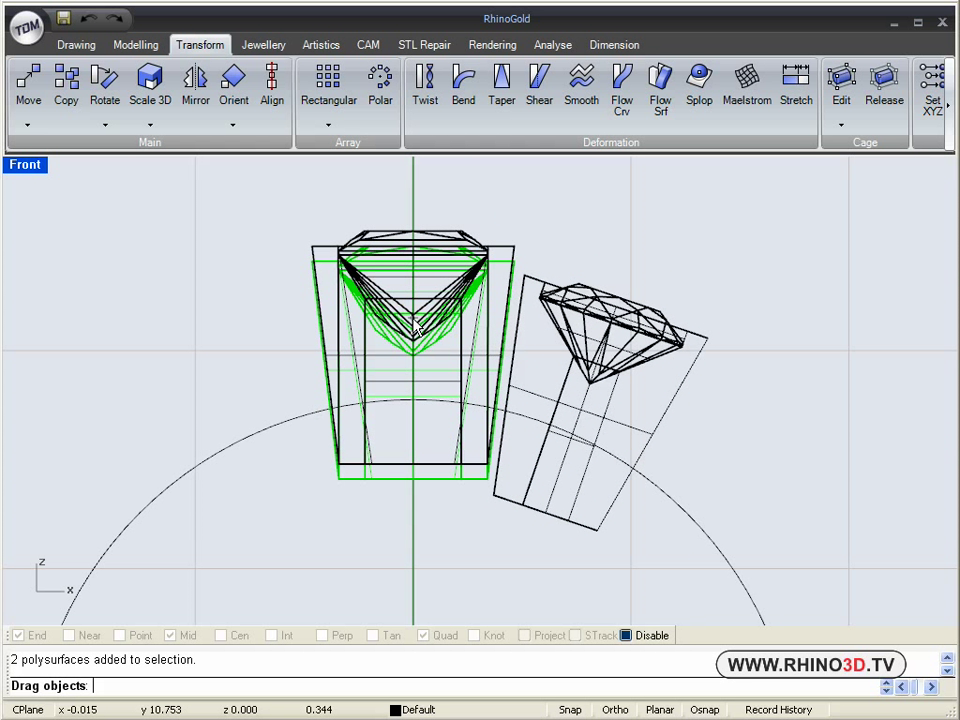
{"action": "left_click_drag", "start_coordinate": [417, 329], "coordinate": [418, 328]}
{"action": "left_click_drag", "start_coordinate": [634, 296], "coordinate": [578, 362]}
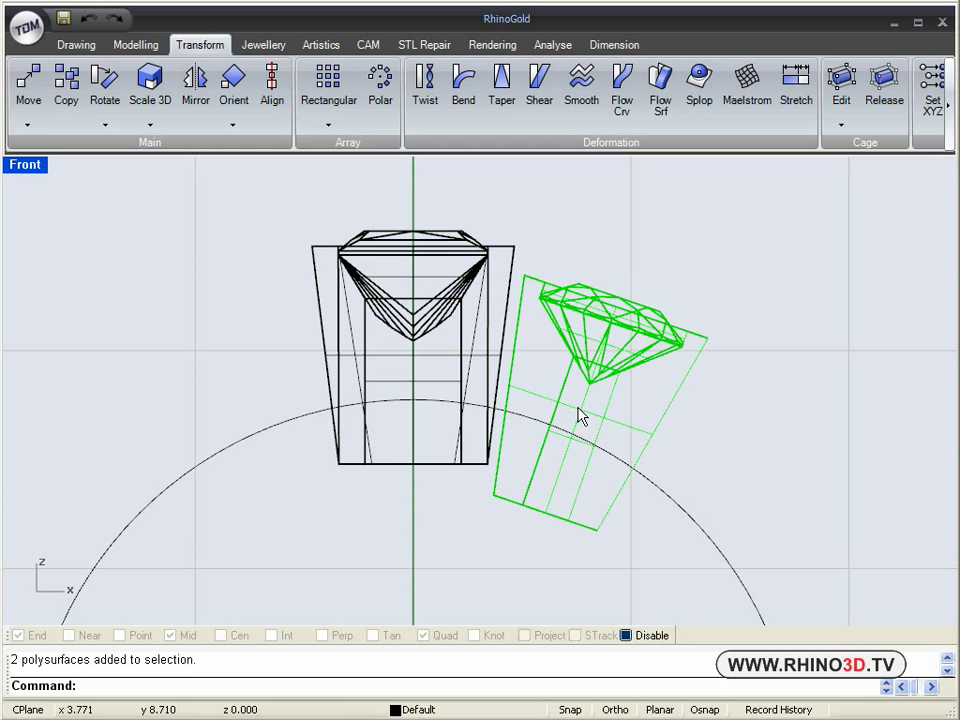
{"action": "left_click_drag", "start_coordinate": [580, 418], "coordinate": [574, 418]}
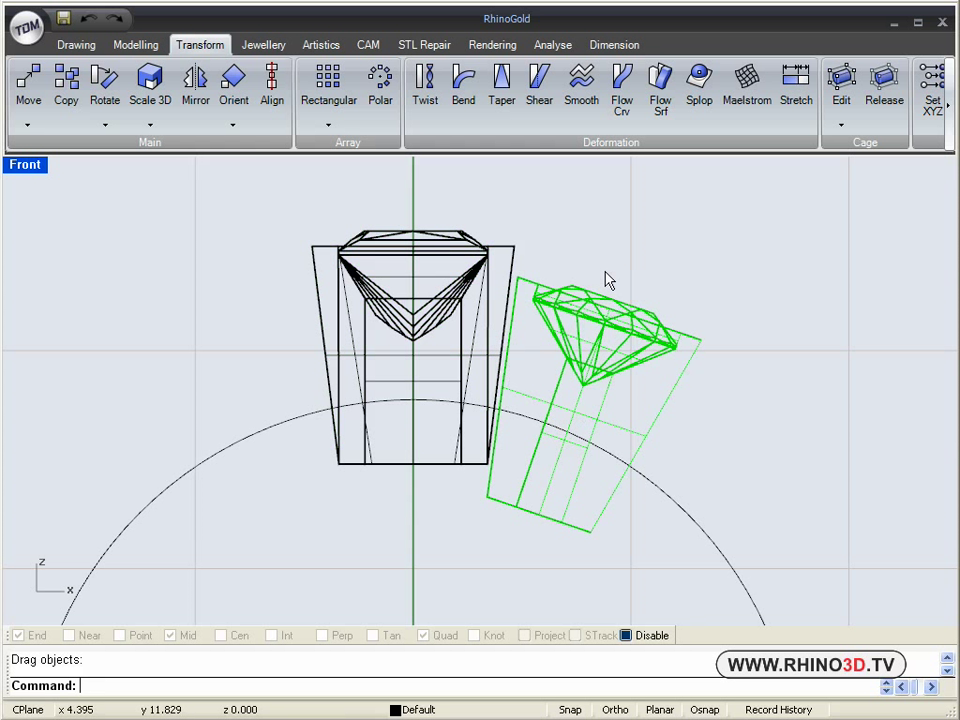
Mirror a copy of the round gem and bezel across the vertical axis of the Front view, using grid snap.
{"action": "left_click", "coordinate": [196, 100]}
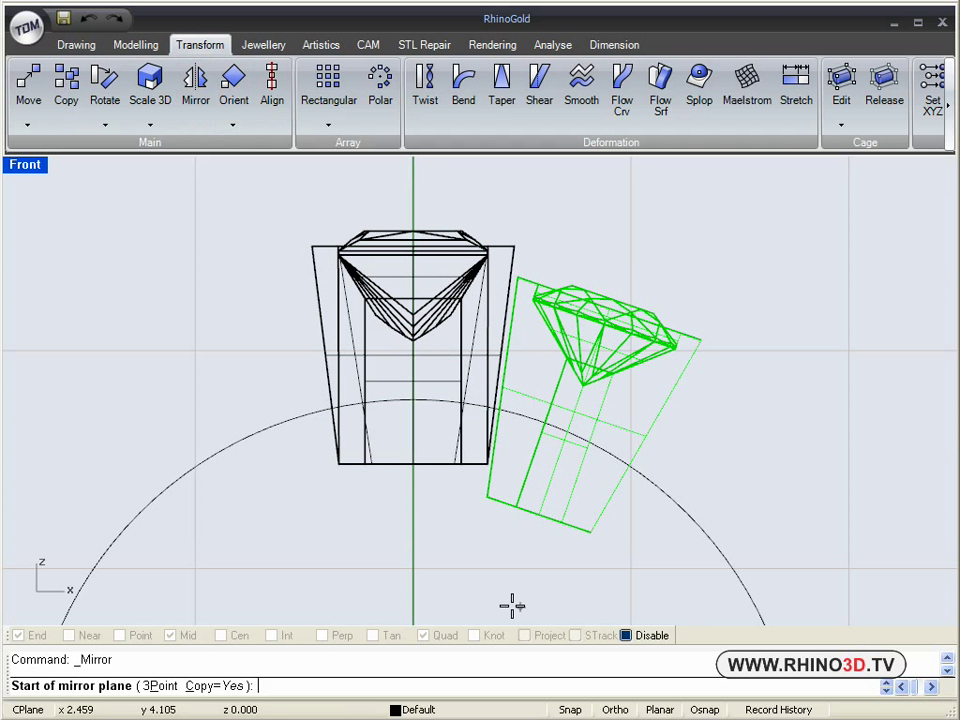
{"action": "left_click", "coordinate": [572, 709]}
{"action": "left_click", "coordinate": [416, 570]}
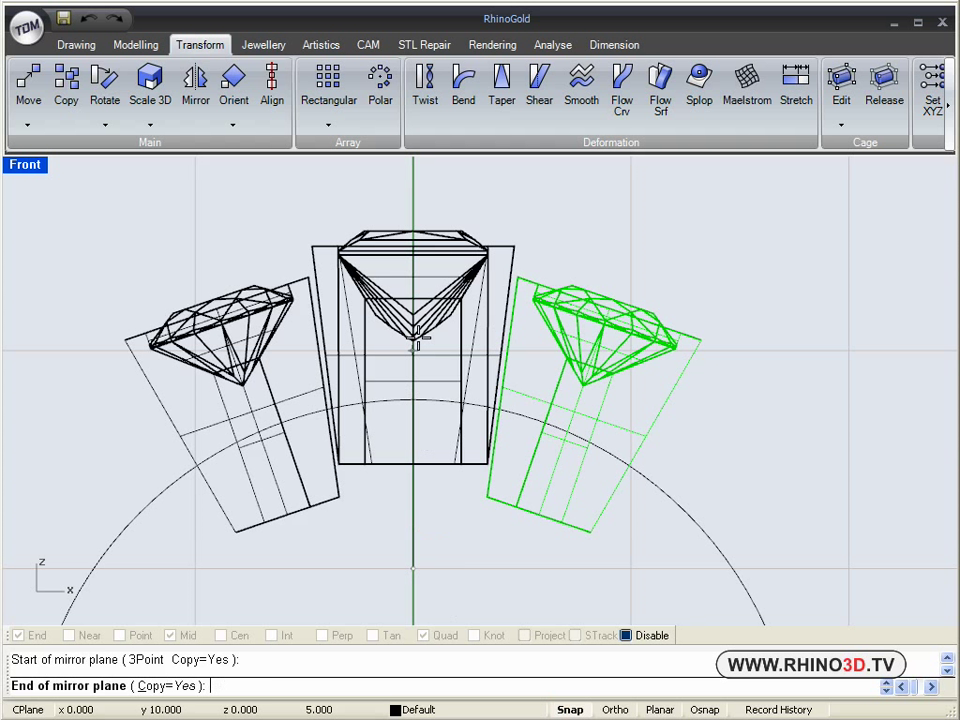
{"action": "left_click", "coordinate": [418, 208]}
{"action": "key", "text": "Escape"}
Start a Ring Wizard ring in the Perspective view and assign the plain half-round arch profile to its bottom section.
{"action": "left_click", "coordinate": [38, 168]}
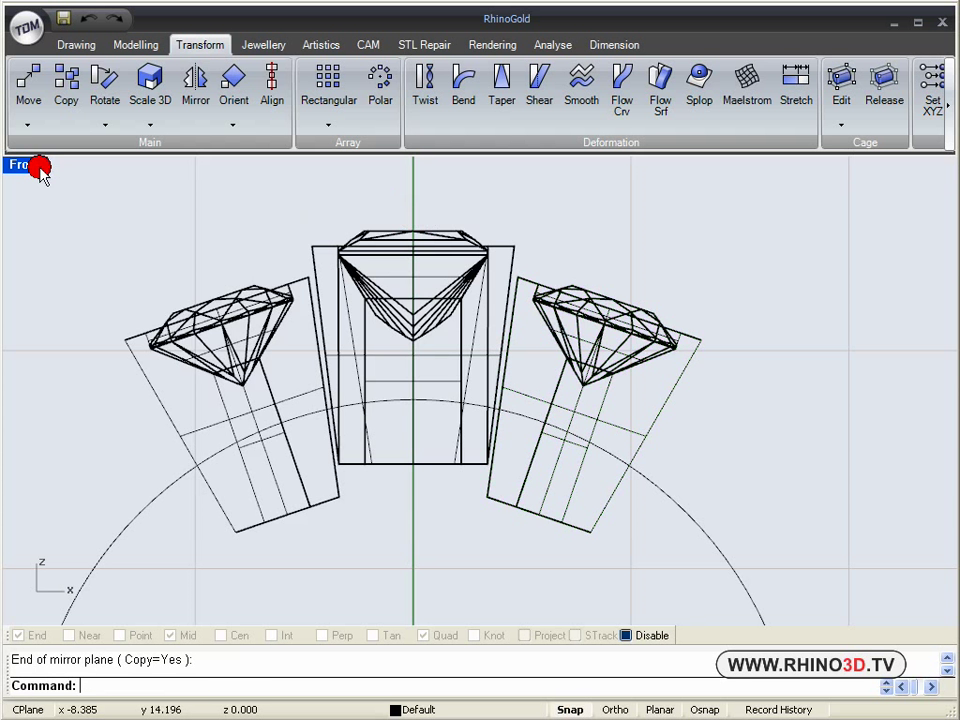
{"action": "left_click", "coordinate": [38, 168]}
{"action": "left_click", "coordinate": [503, 170]}
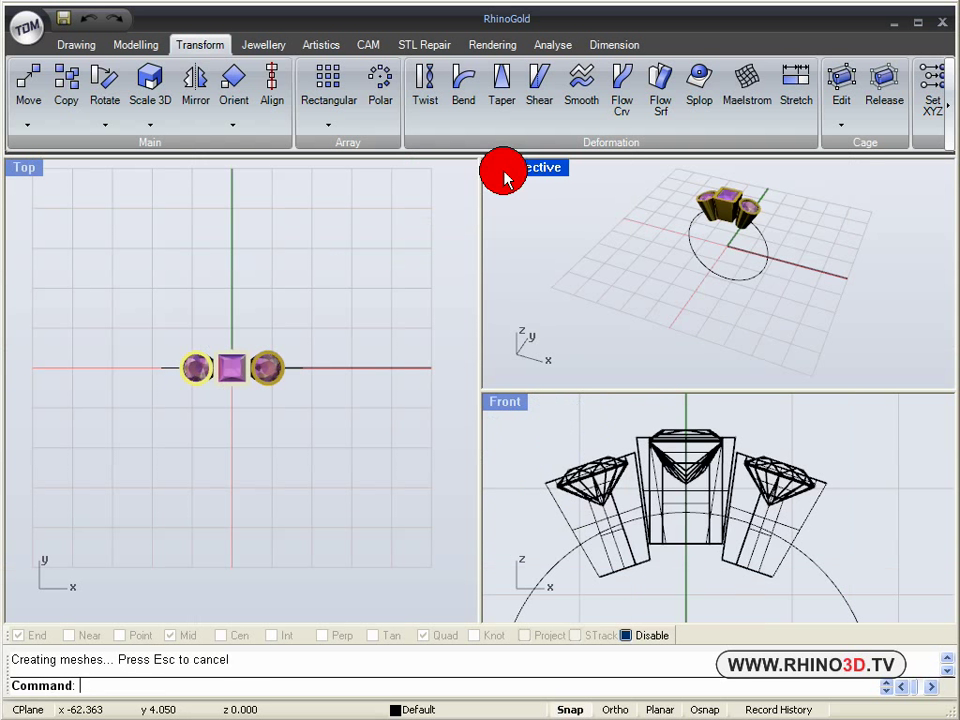
{"action": "left_click", "coordinate": [503, 170]}
{"action": "scroll", "coordinate": [495, 340], "scroll_direction": "up", "scroll_amount": 5}
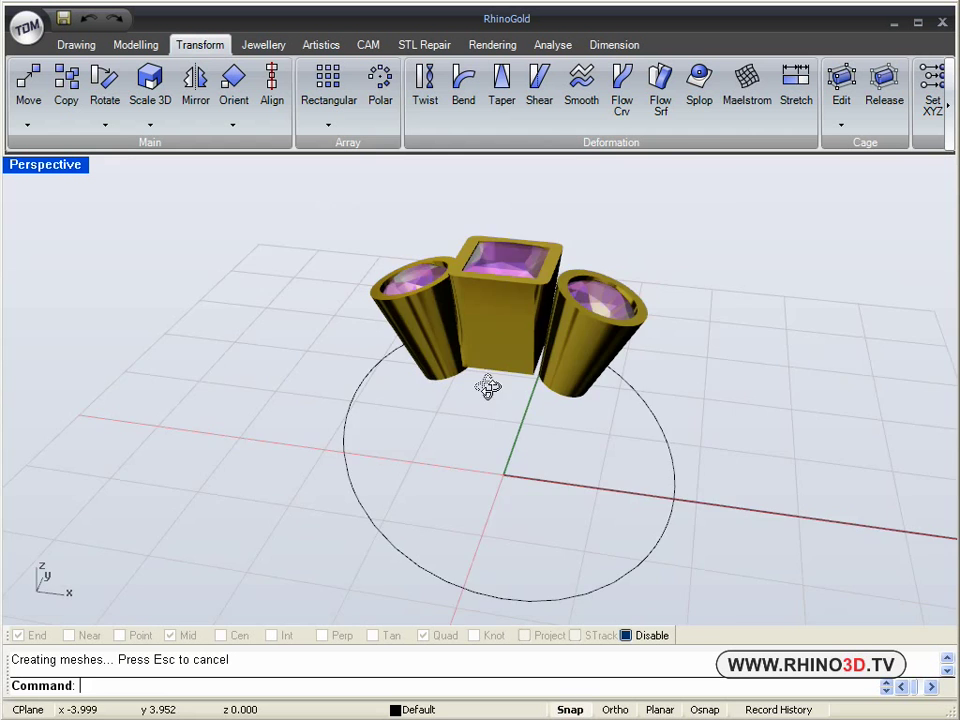
{"action": "right_click_drag", "start_coordinate": [487, 388], "coordinate": [438, 398]}
{"action": "left_click", "coordinate": [265, 46]}
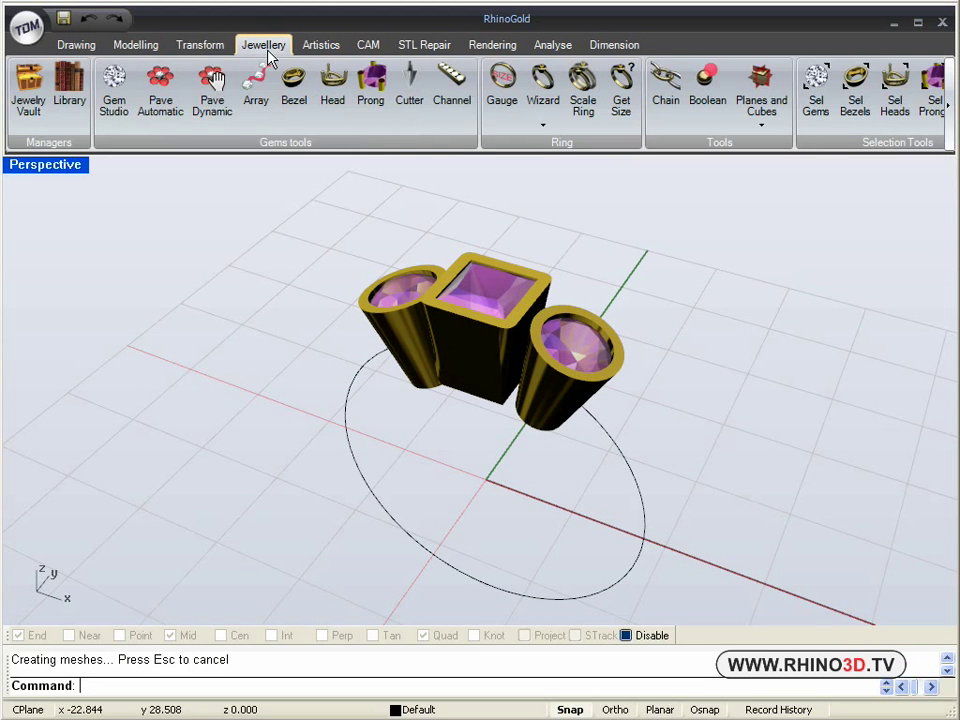
{"action": "left_click", "coordinate": [545, 88]}
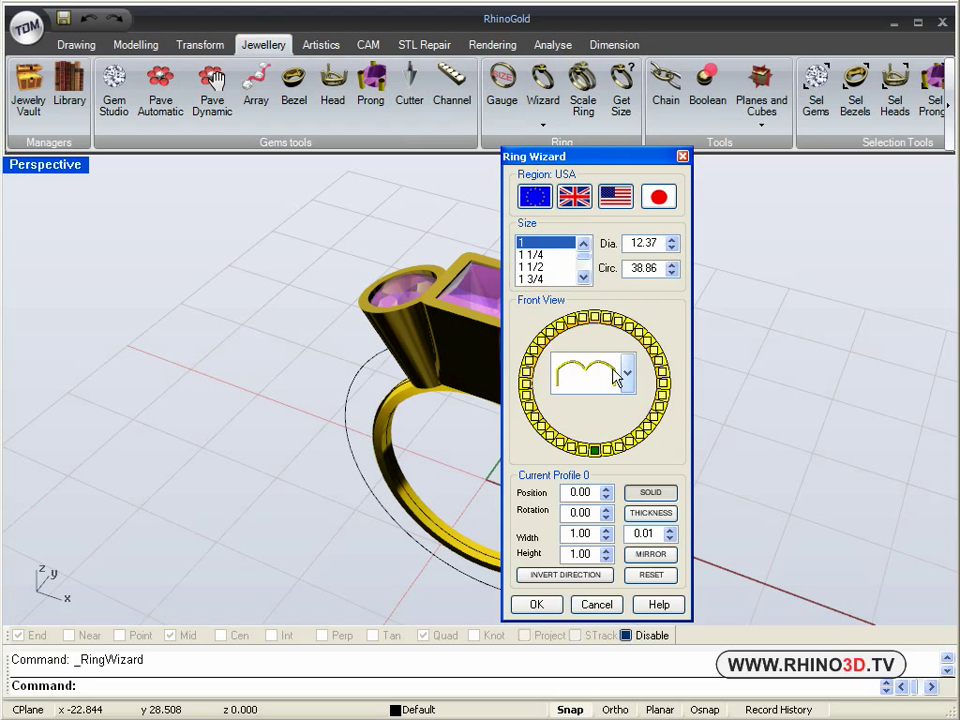
{"action": "left_click", "coordinate": [626, 374]}
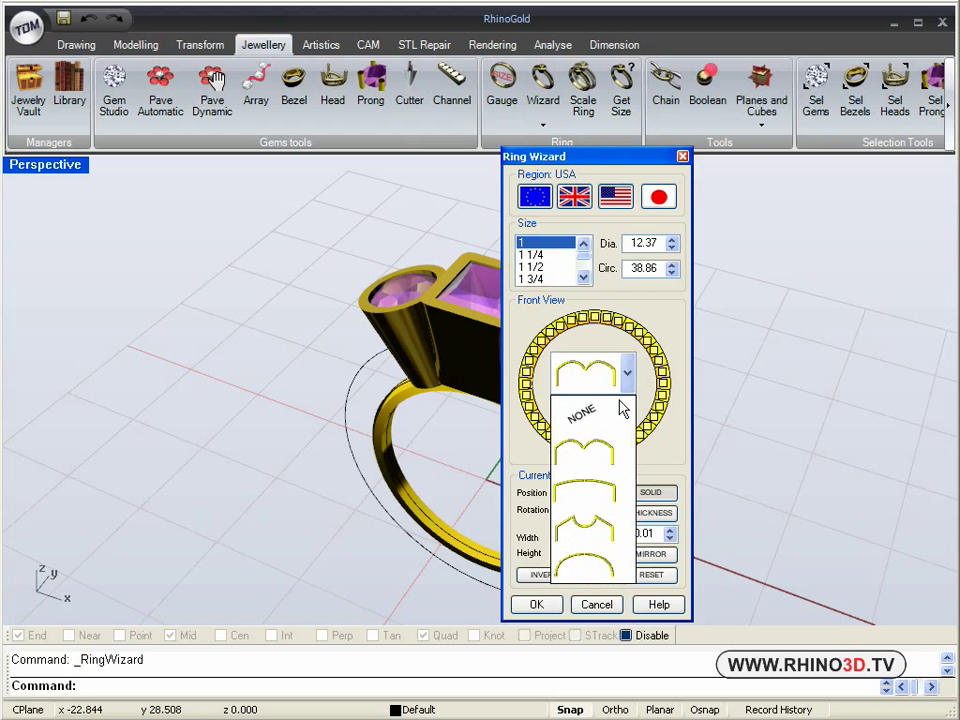
{"action": "left_click", "coordinate": [597, 569]}
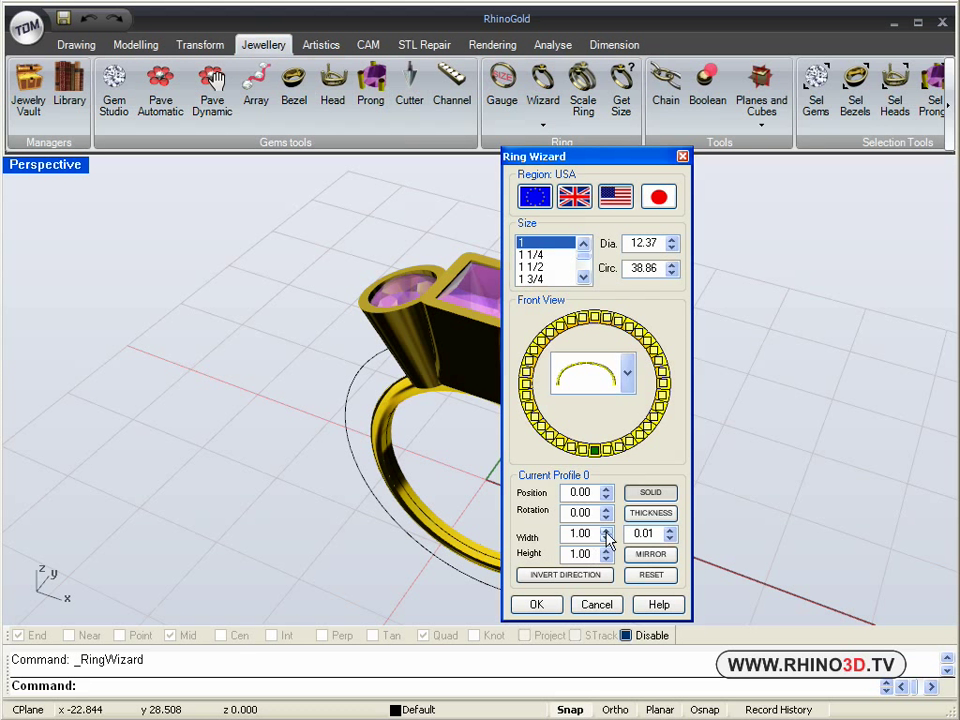
Set the ring's size to USA 7 1/2 and move the wizard clear of the model.
{"action": "scroll", "coordinate": [585, 268], "scroll_direction": "down", "scroll_amount": 8}
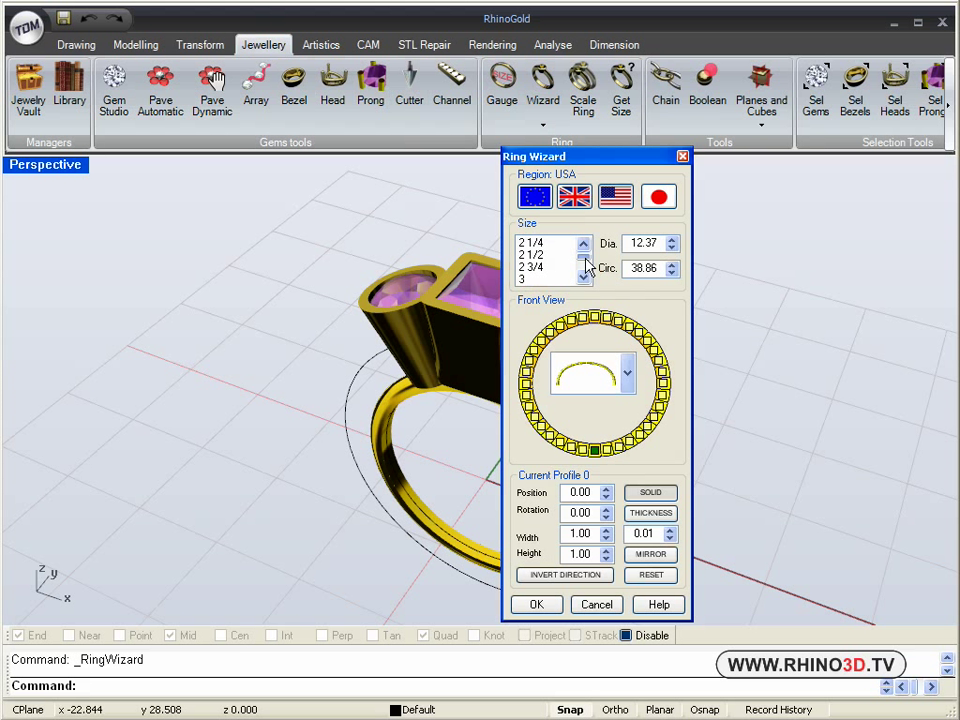
{"action": "left_click", "coordinate": [550, 266]}
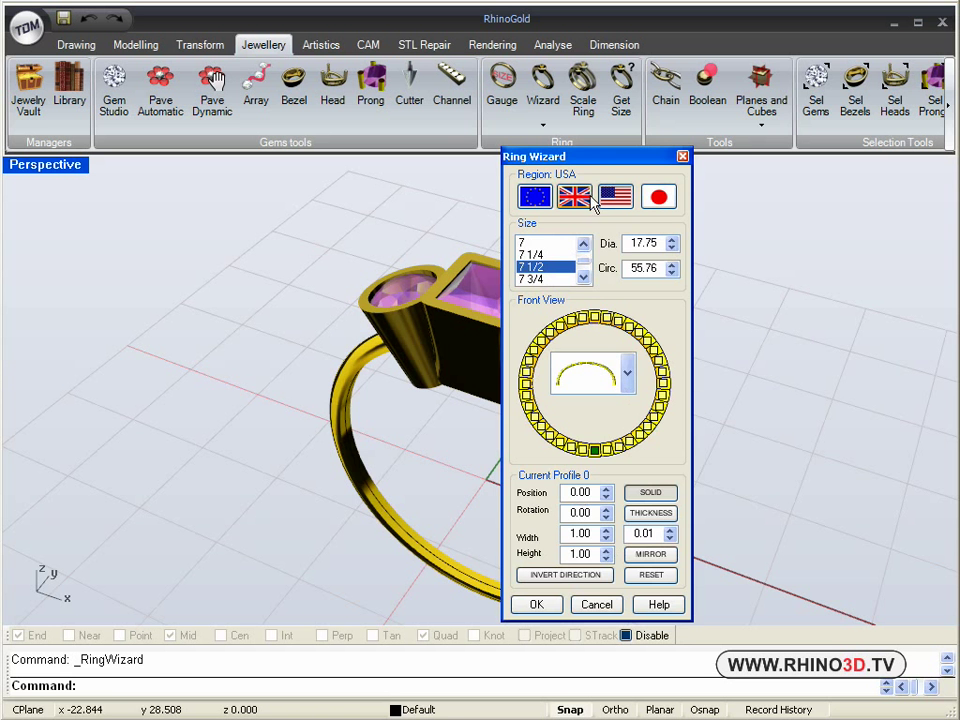
{"action": "left_click_drag", "start_coordinate": [592, 172], "coordinate": [760, 190]}
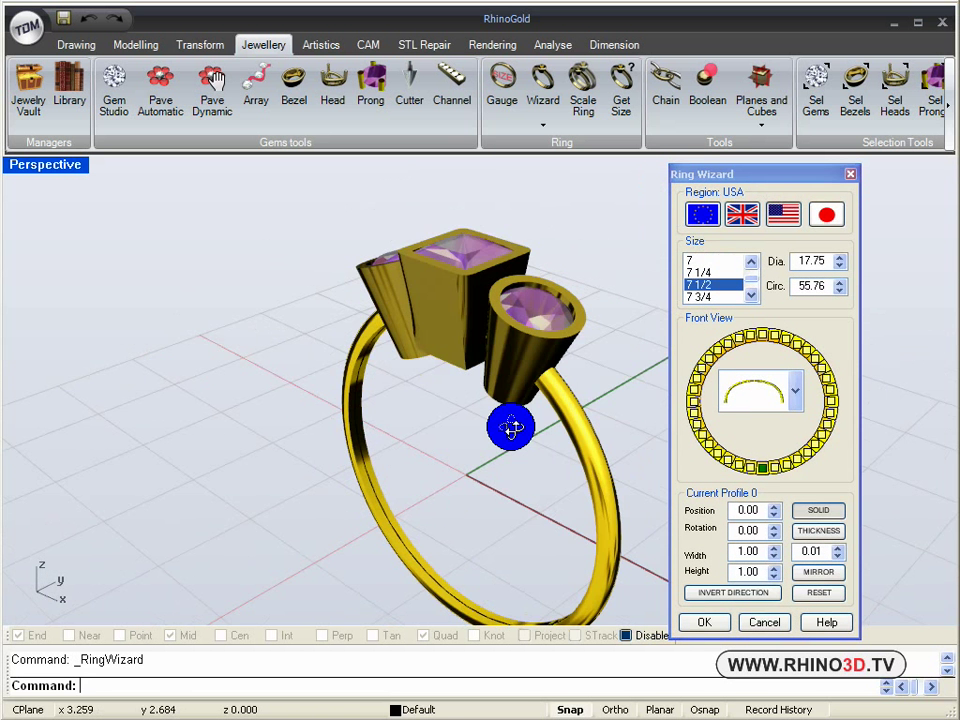
Set the height of the ring's bottom profile to 1.50 and its width to 1.75.
{"action": "right_click_drag", "start_coordinate": [511, 428], "coordinate": [440, 385]}
{"action": "scroll", "coordinate": [435, 430], "scroll_direction": "down", "scroll_amount": 2}
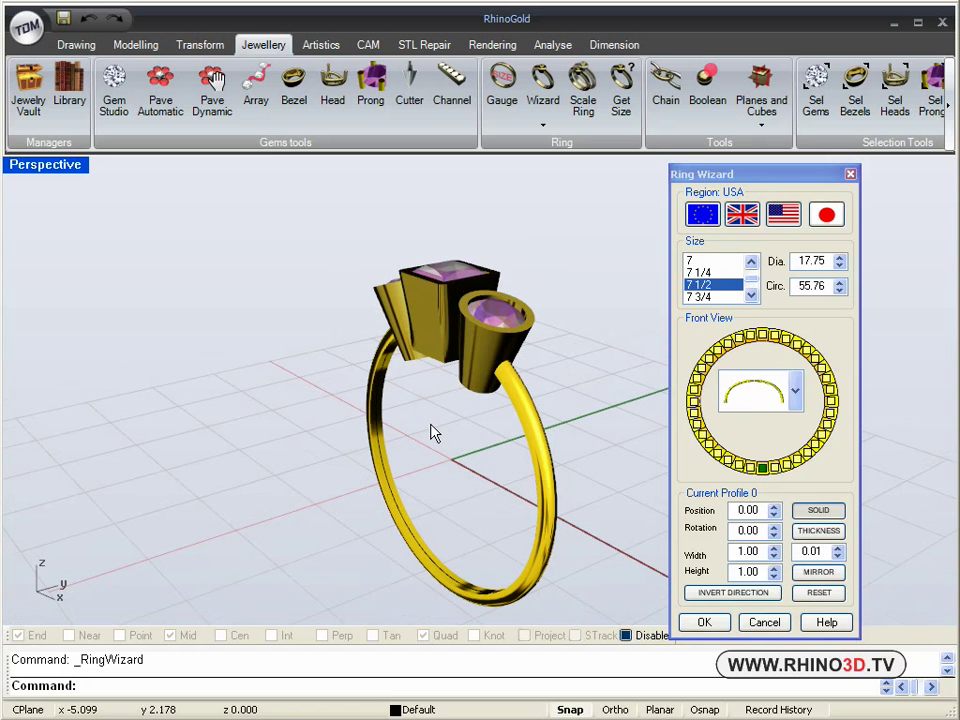
{"action": "right_click_drag", "start_coordinate": [472, 562], "coordinate": [461, 514], "text": "shift"}
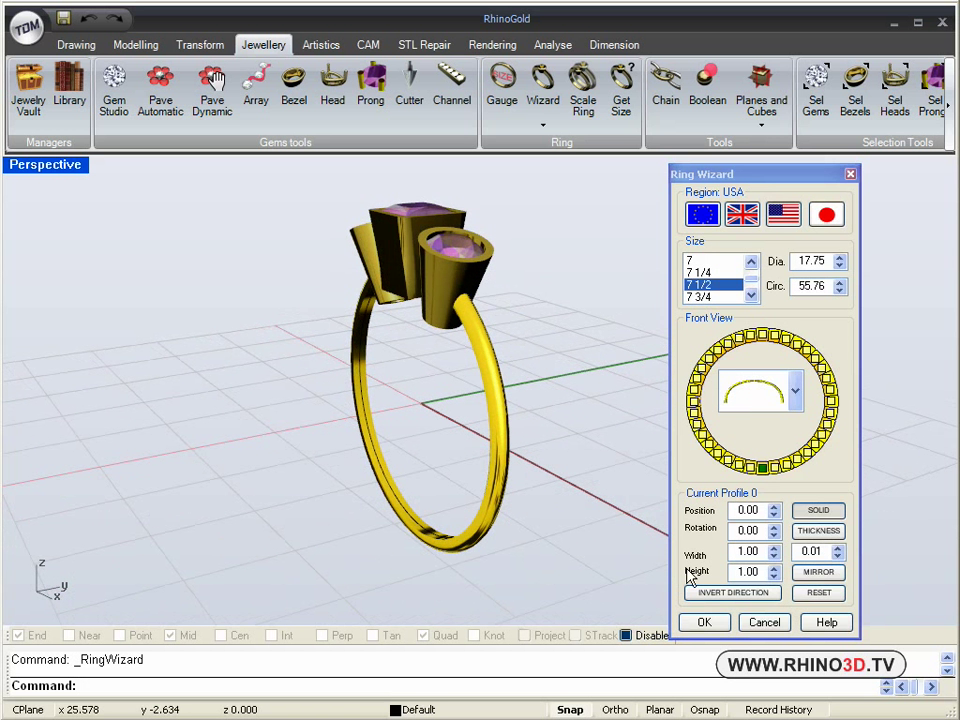
{"action": "left_click", "coordinate": [775, 568]}
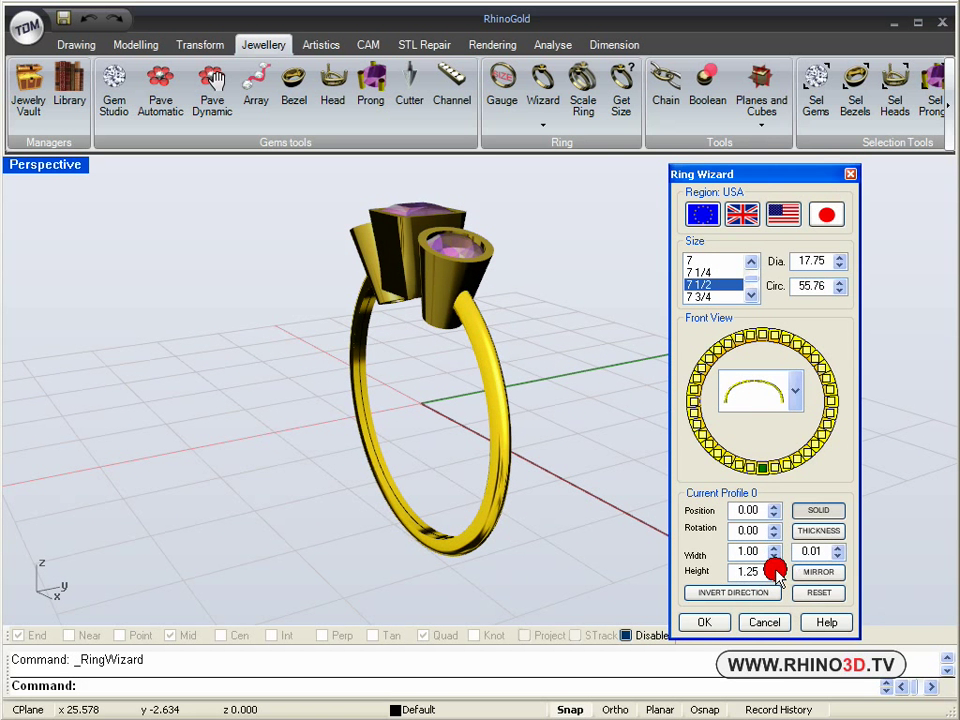
{"action": "left_click", "coordinate": [775, 568]}
{"action": "double_click", "coordinate": [776, 549]}
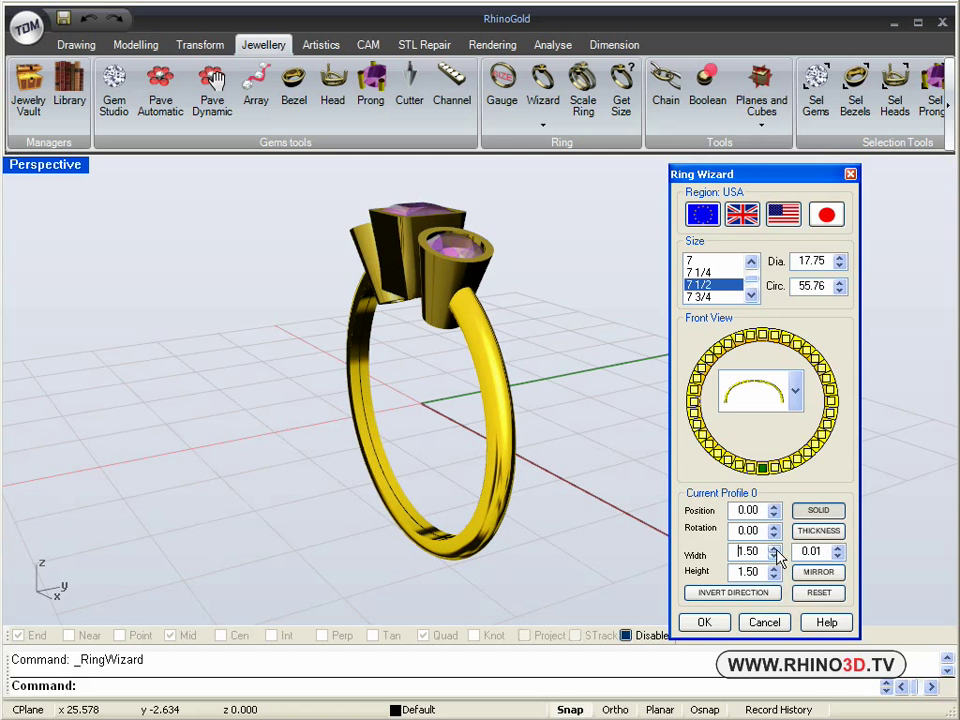
{"action": "left_click", "coordinate": [775, 548]}
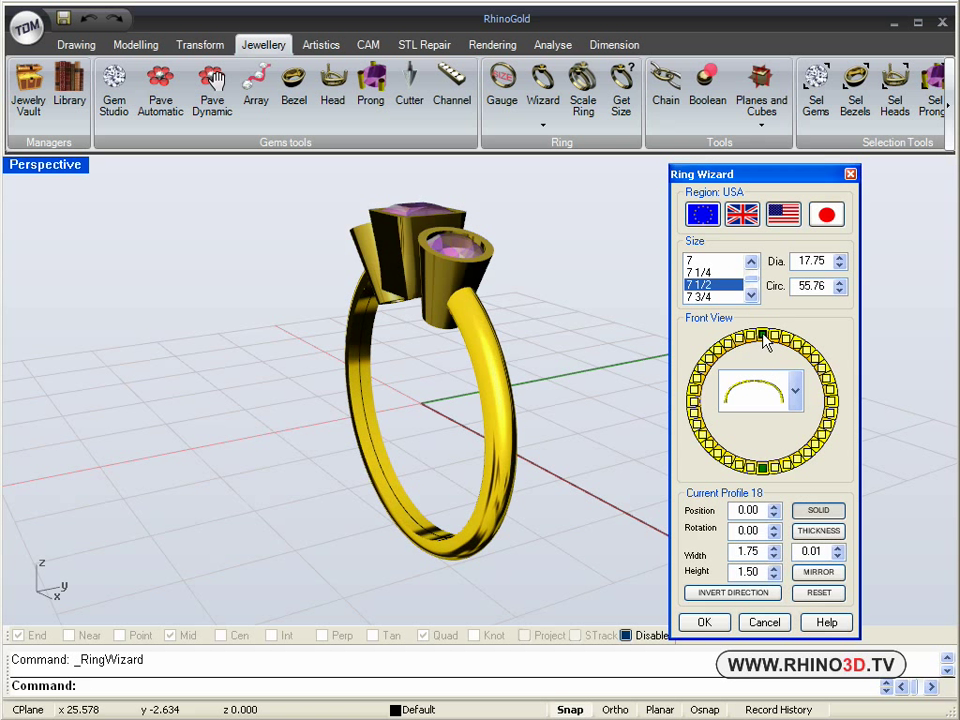
Add a profile at the top of the ring band and set its width to 4.00.
{"action": "left_click", "coordinate": [775, 548]}
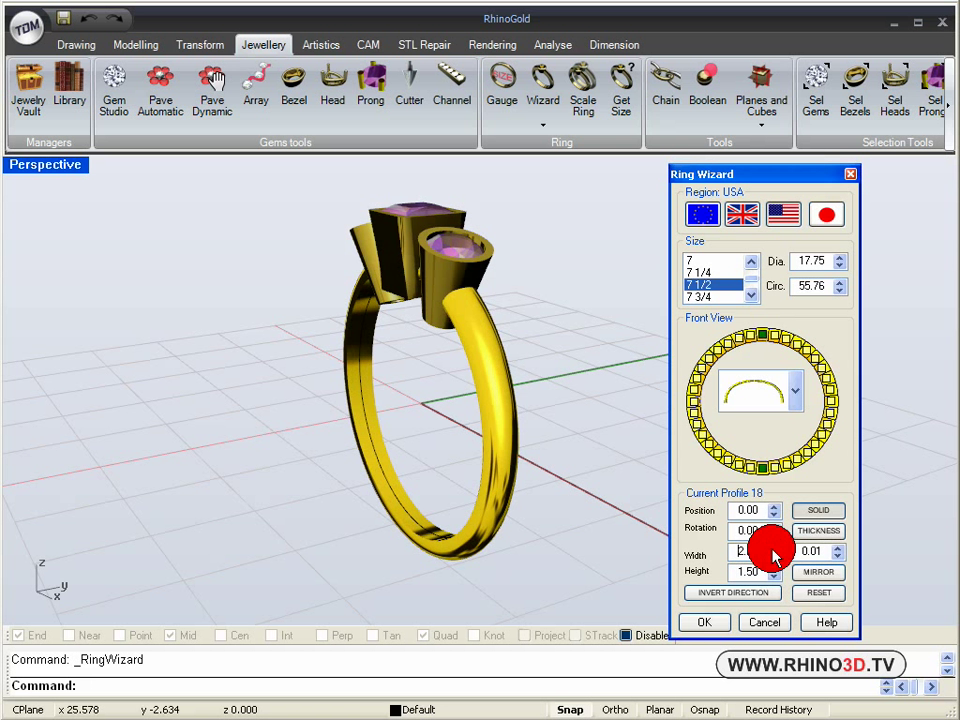
{"action": "left_click", "coordinate": [774, 548]}
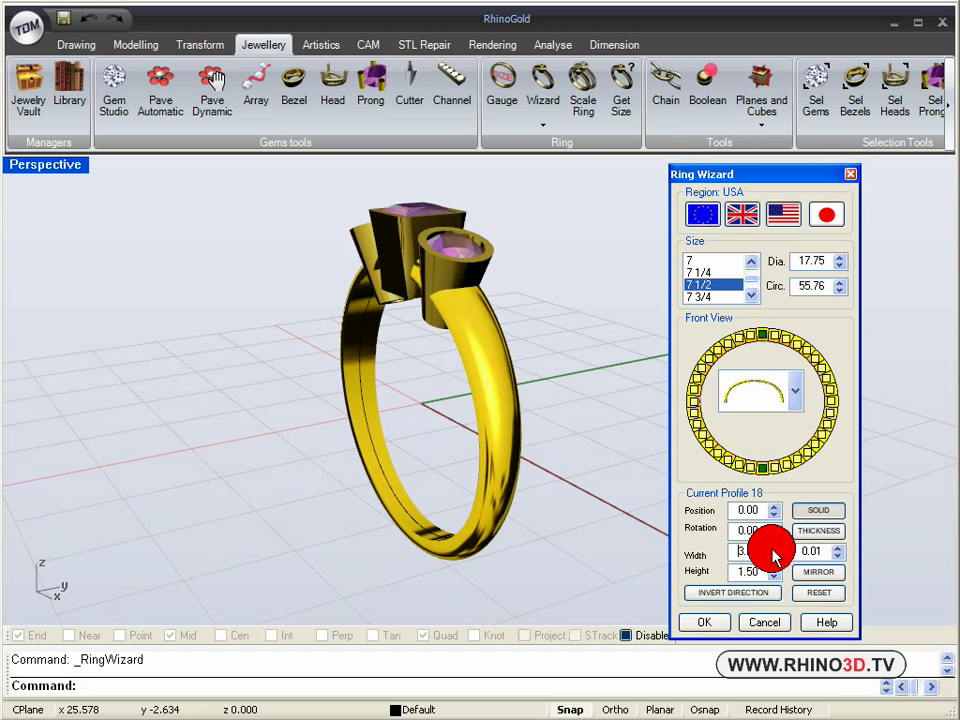
{"action": "left_click", "coordinate": [774, 548]}
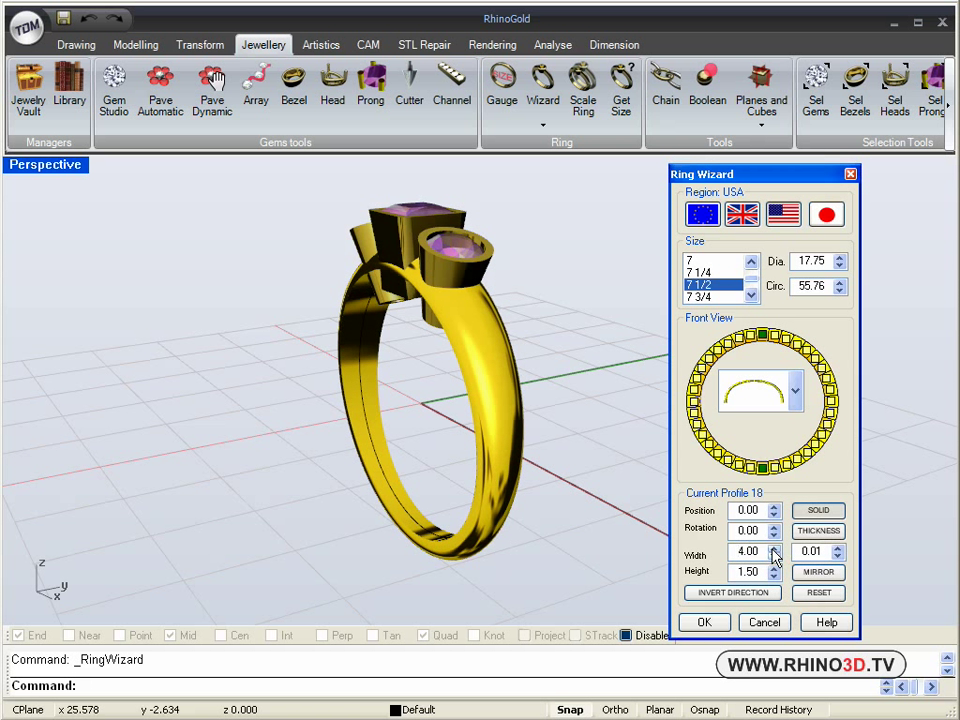
Try widths between 3.75 and 4.25 for the profile at the top of the ring band.
{"action": "left_click", "coordinate": [774, 548]}
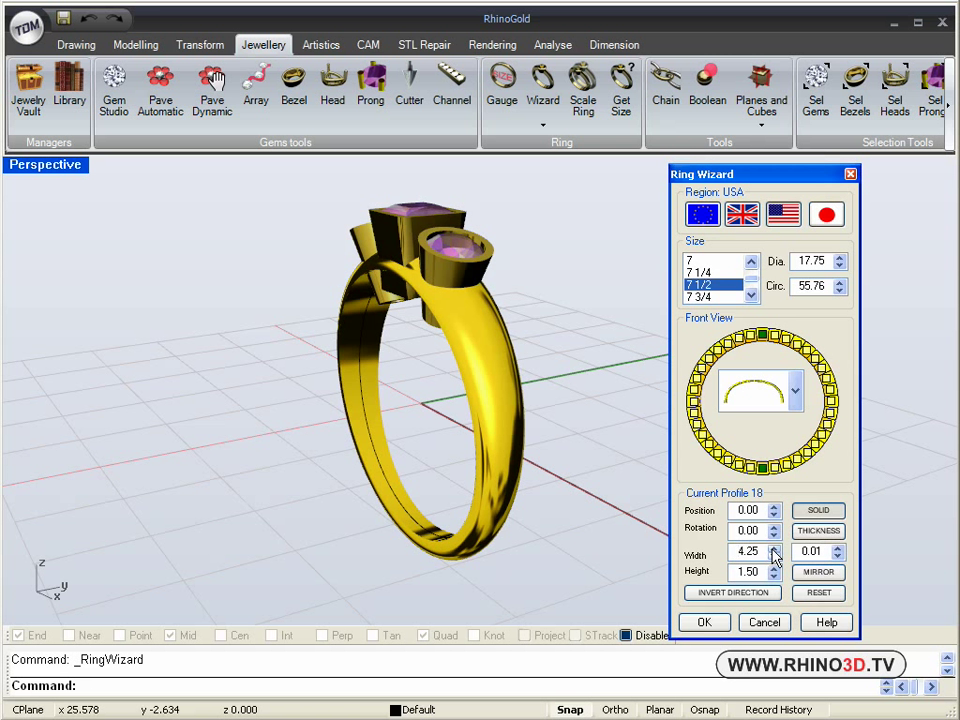
{"action": "left_click", "coordinate": [774, 557]}
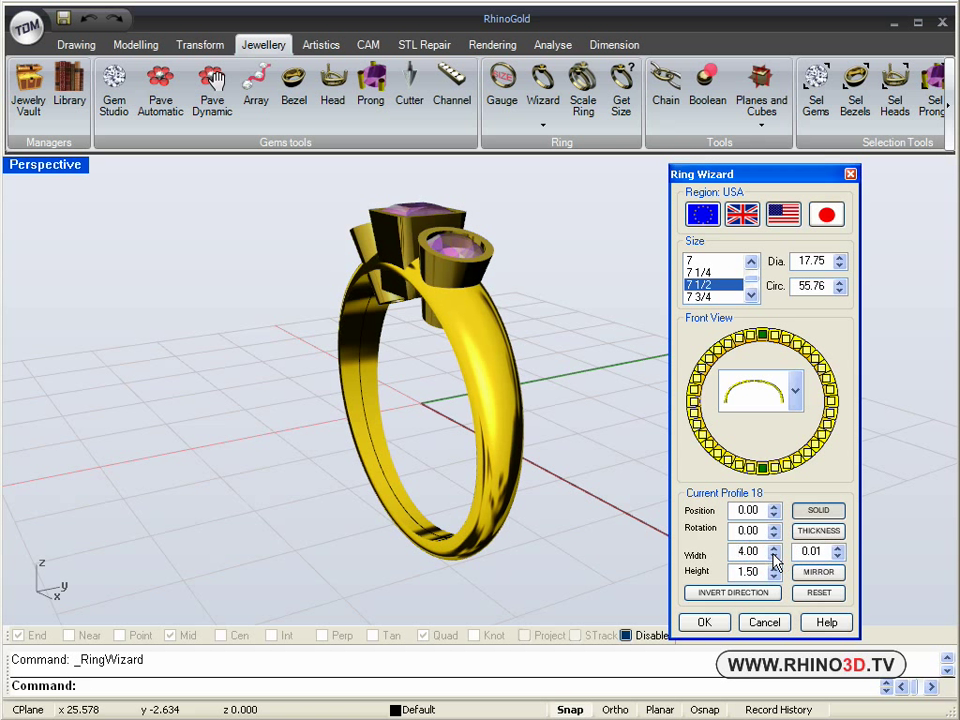
{"action": "left_click", "coordinate": [774, 557]}
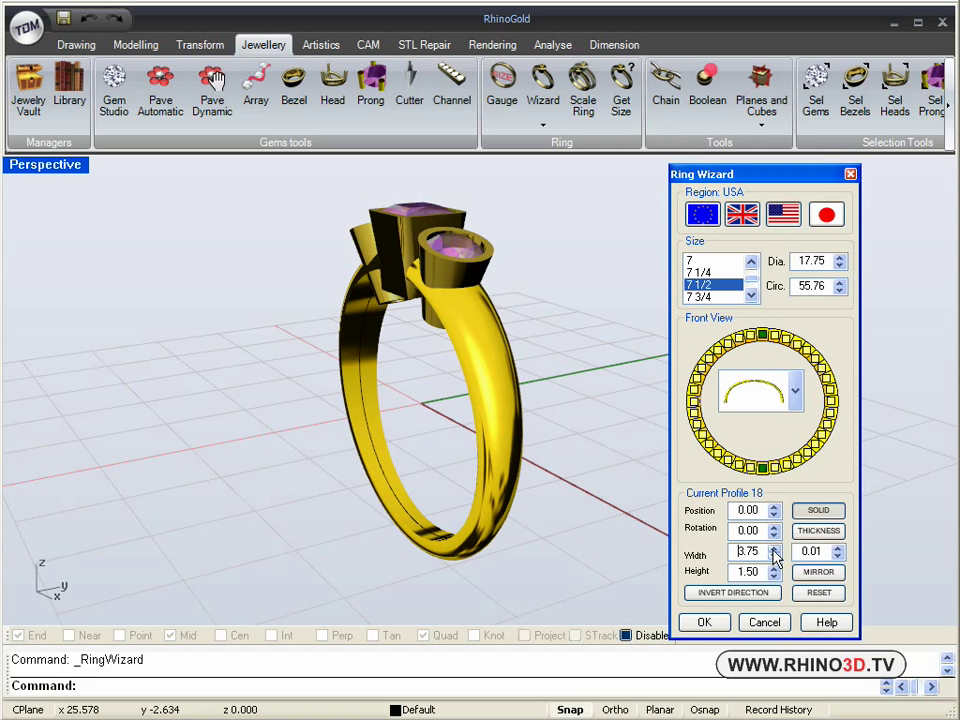
{"action": "double_click", "coordinate": [774, 549]}
Set the height of the top profile of the ring band to 3.25.
{"action": "left_click", "coordinate": [774, 567]}
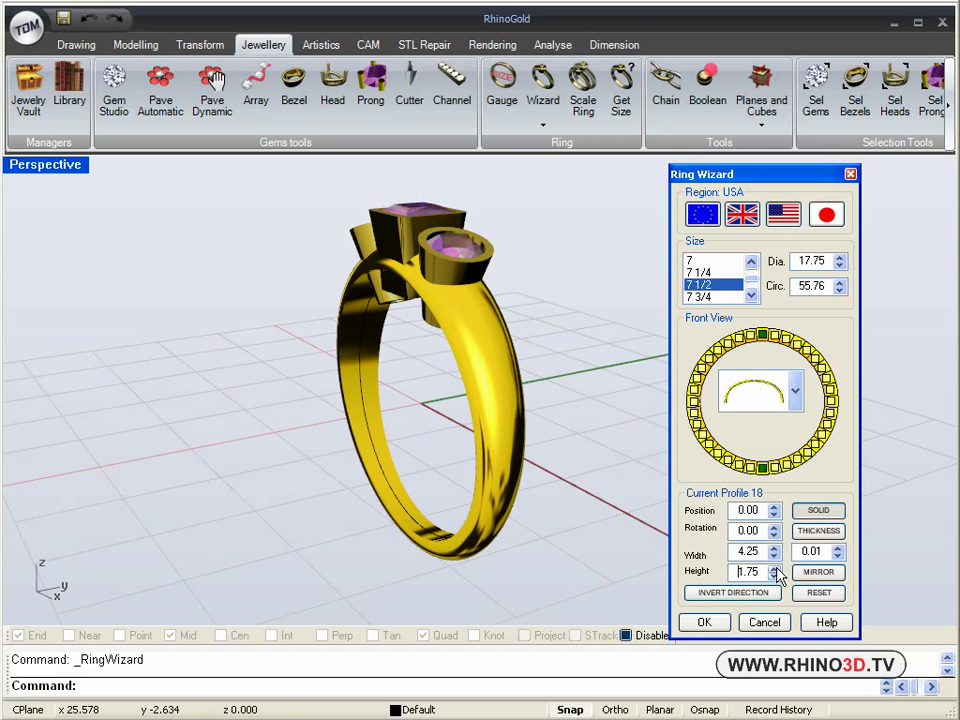
{"action": "double_click", "coordinate": [774, 567]}
{"action": "left_click", "coordinate": [774, 567]}
{"action": "double_click", "coordinate": [774, 567]}
{"action": "left_click", "coordinate": [774, 567]}
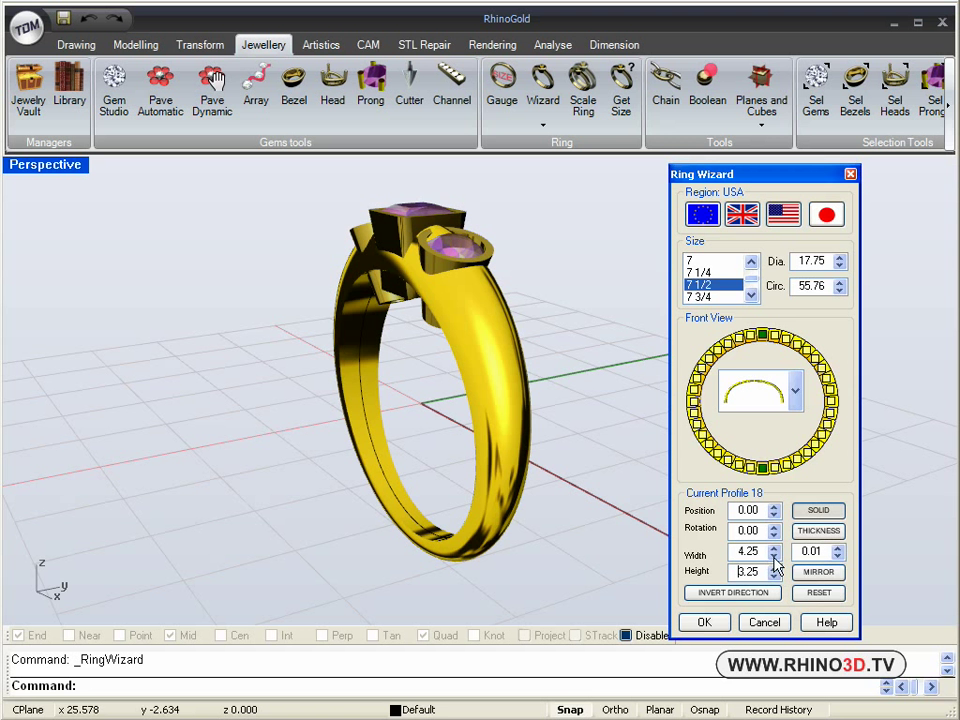
Try a narrower 3.75 width for the top profile, then set it to 4.00.
{"action": "left_click", "coordinate": [773, 558]}
{"action": "left_click", "coordinate": [774, 558]}
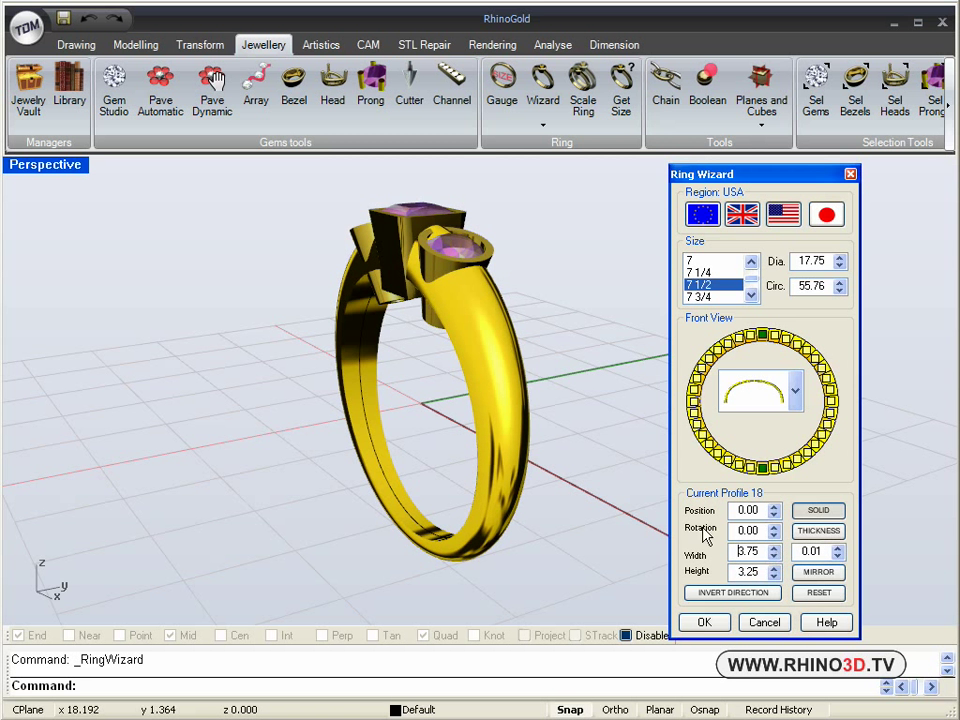
{"action": "right_click_drag", "start_coordinate": [640, 480], "coordinate": [594, 450]}
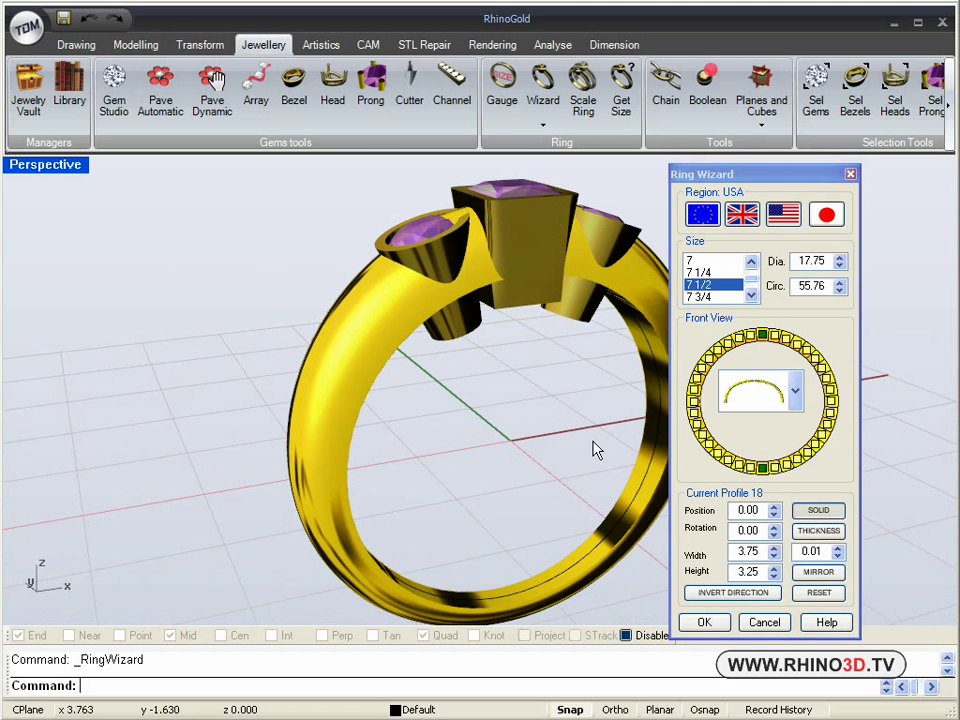
{"action": "left_click", "coordinate": [775, 550]}
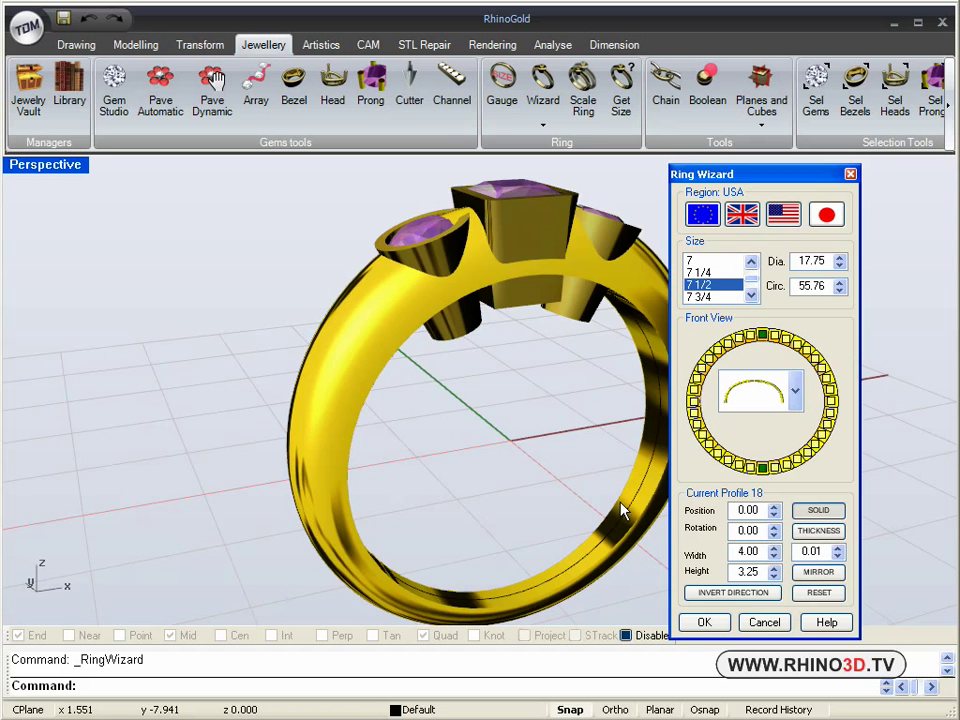
Set the top profile's height to 3.00 and accept the settings to build the ring band.
{"action": "right_click_drag", "start_coordinate": [622, 510], "coordinate": [470, 508]}
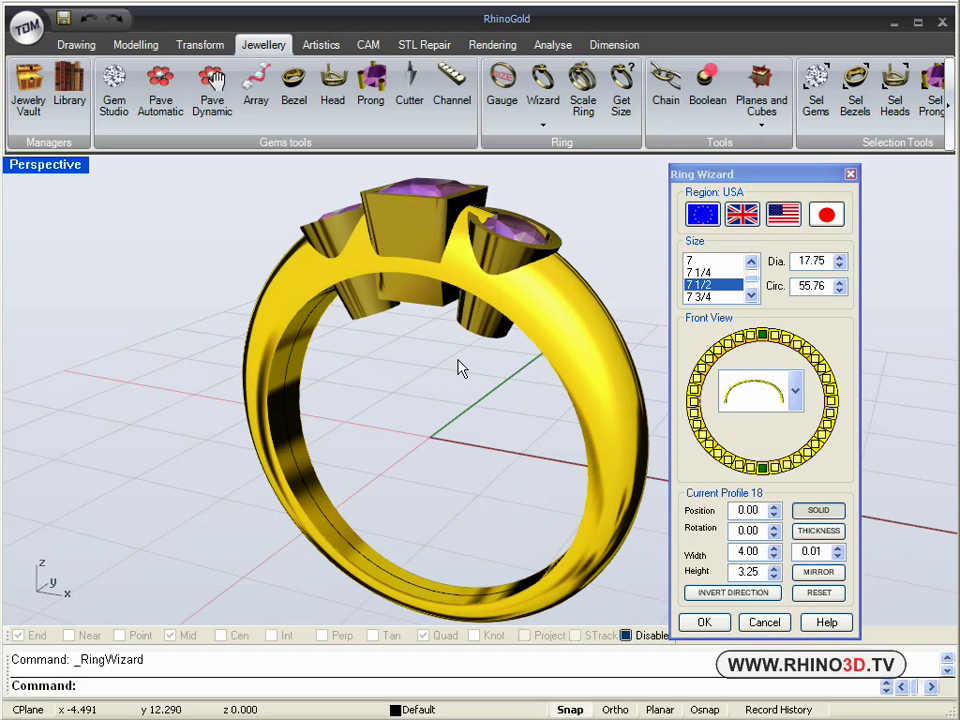
{"action": "right_click_drag", "start_coordinate": [458, 368], "coordinate": [440, 385]}
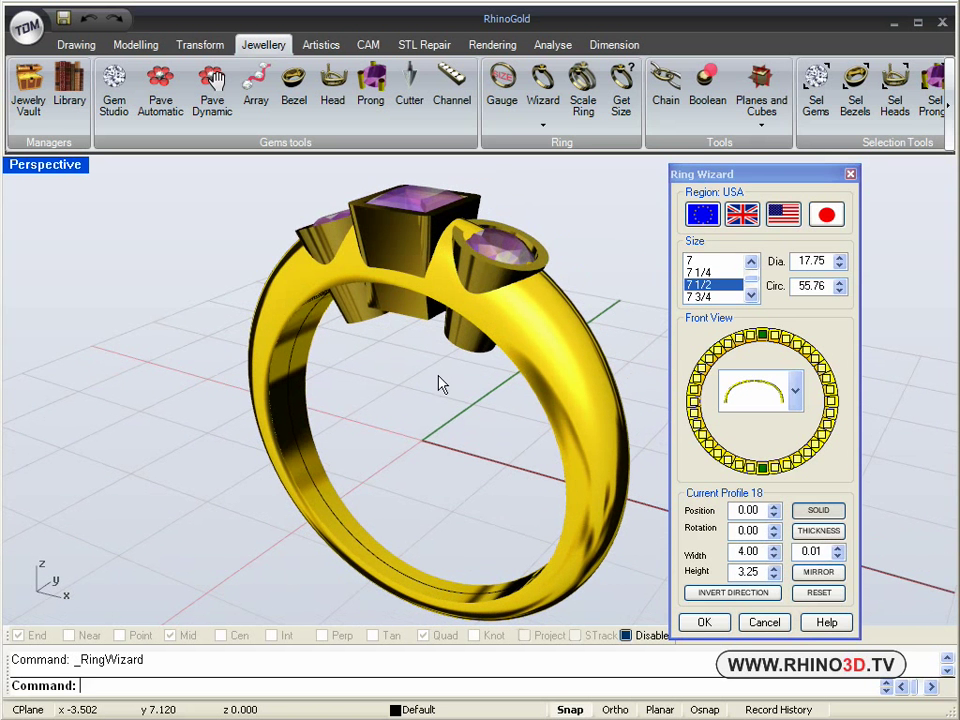
{"action": "left_click", "coordinate": [774, 577]}
{"action": "scroll", "coordinate": [497, 369], "scroll_direction": "up", "scroll_amount": 5}
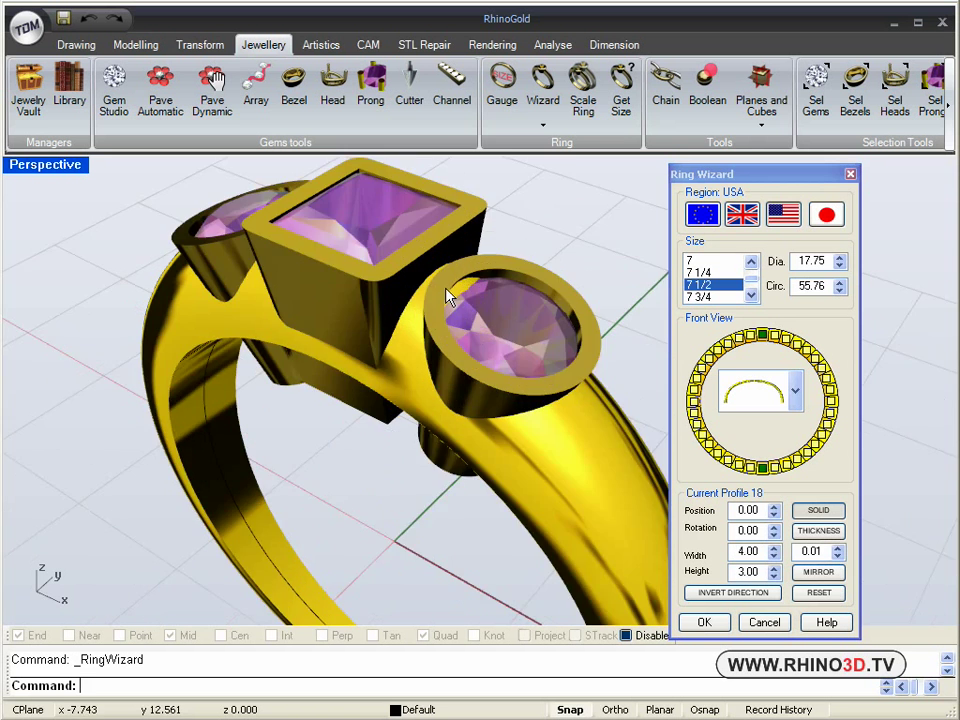
{"action": "right_click_drag", "start_coordinate": [447, 296], "coordinate": [488, 326]}
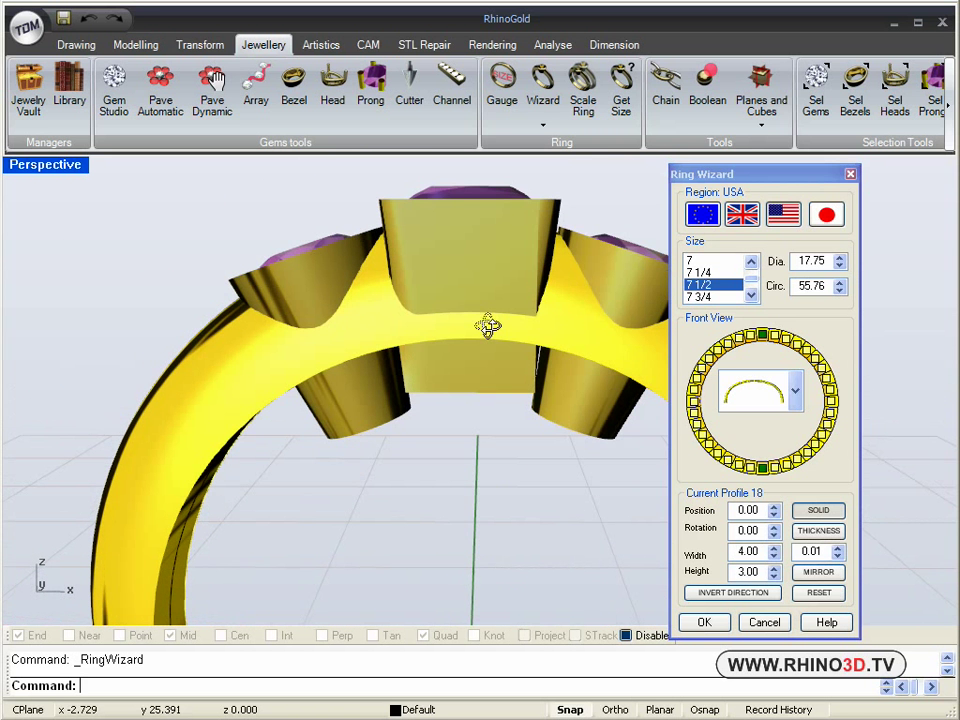
{"action": "left_click", "coordinate": [707, 622]}
Select the square centre gem and both round side gems and hide them.
{"action": "right_click_drag", "start_coordinate": [636, 366], "coordinate": [574, 388]}
{"action": "scroll", "coordinate": [577, 350], "scroll_direction": "down", "scroll_amount": 3}
{"action": "scroll", "coordinate": [510, 392], "scroll_direction": "up", "scroll_amount": 5}
{"action": "right_click_drag", "start_coordinate": [510, 392], "coordinate": [436, 419]}
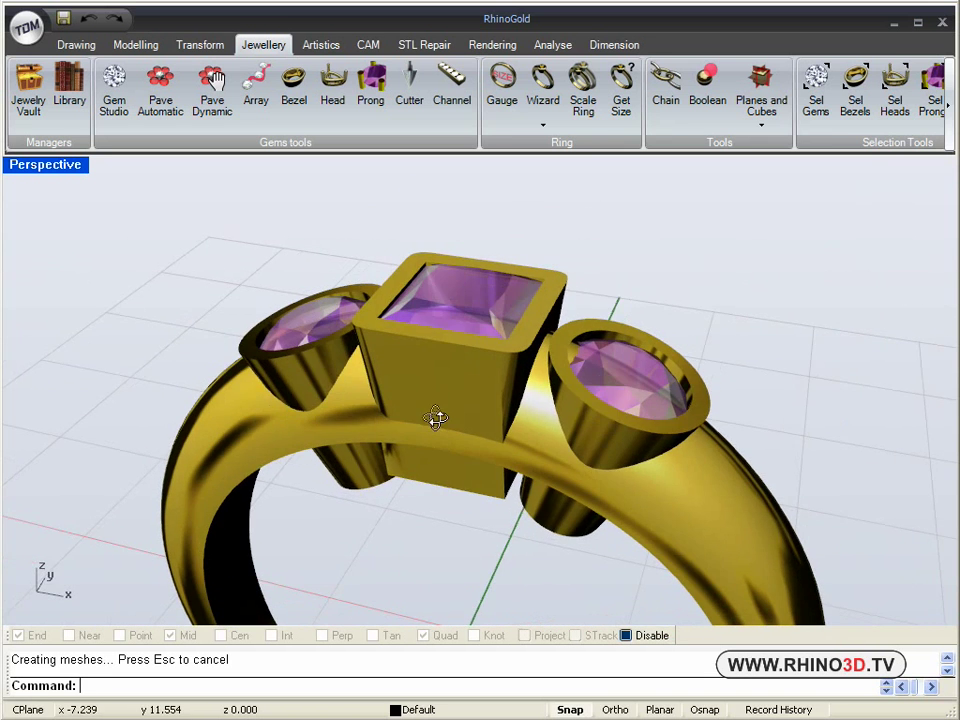
{"action": "left_click", "coordinate": [619, 386]}
{"action": "left_click", "coordinate": [668, 429]}
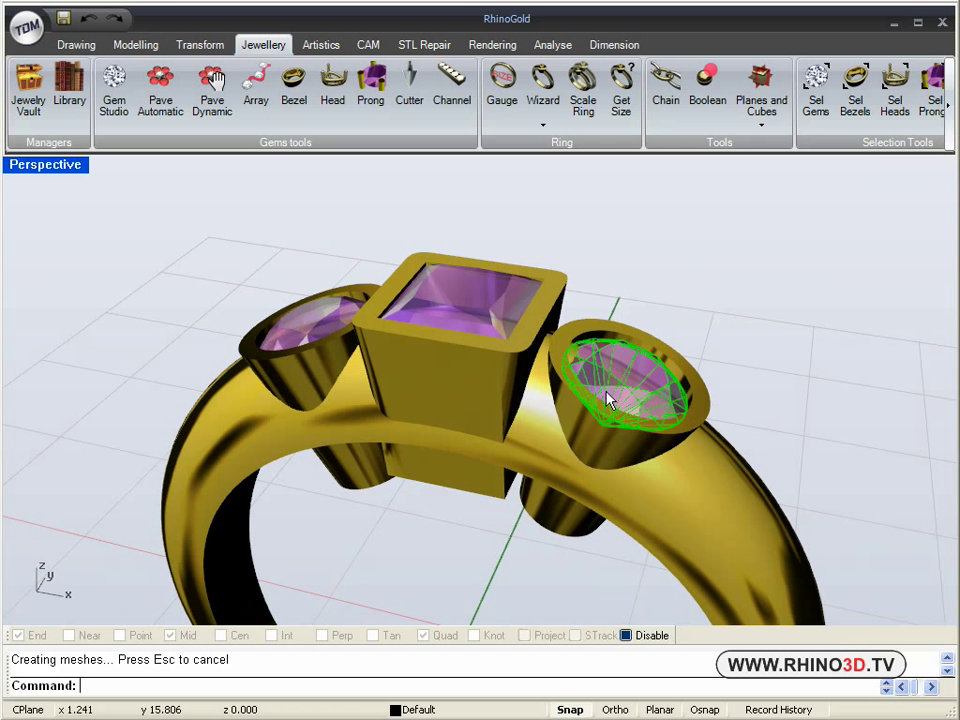
{"action": "left_click", "coordinate": [483, 295]}
{"action": "left_click", "coordinate": [545, 357]}
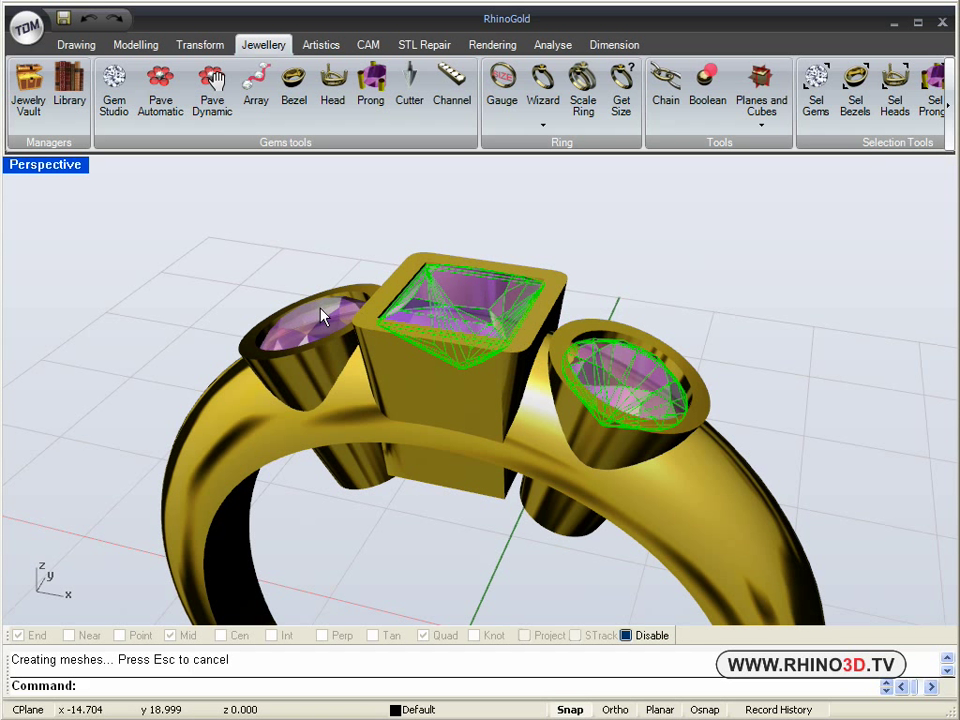
{"action": "left_click", "coordinate": [321, 314], "text": "shift"}
{"action": "left_click", "coordinate": [378, 361]}
{"action": "middle_click", "coordinate": [595, 284]}
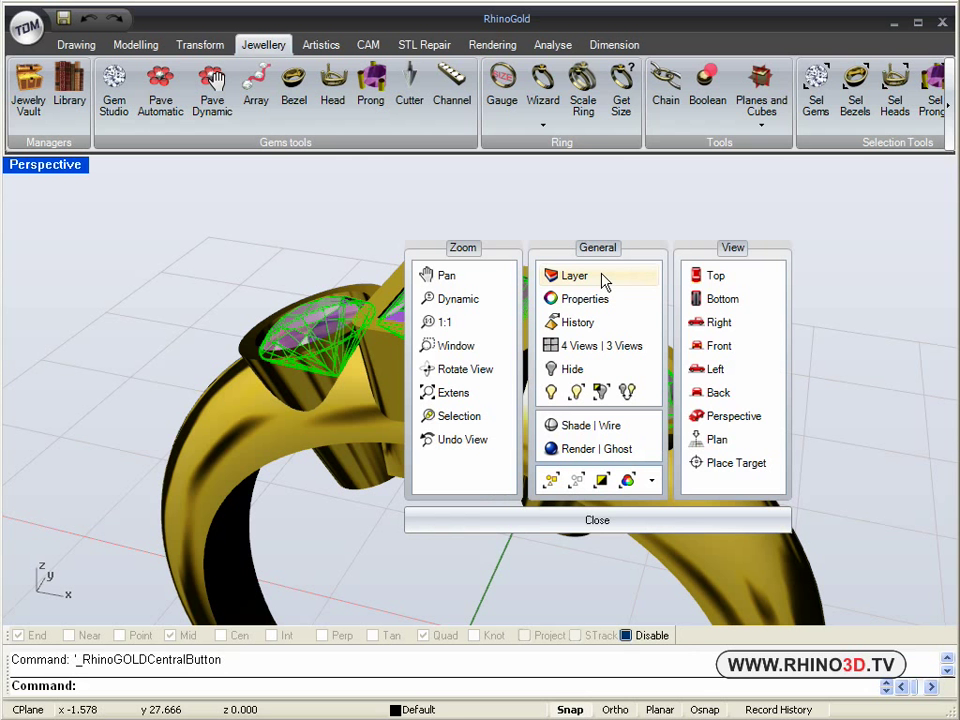
{"action": "left_click", "coordinate": [573, 372]}
Boolean Split the ring band, using the square bezel and the two round bezels as cutting objects.
{"action": "right_click_drag", "start_coordinate": [471, 399], "coordinate": [486, 352]}
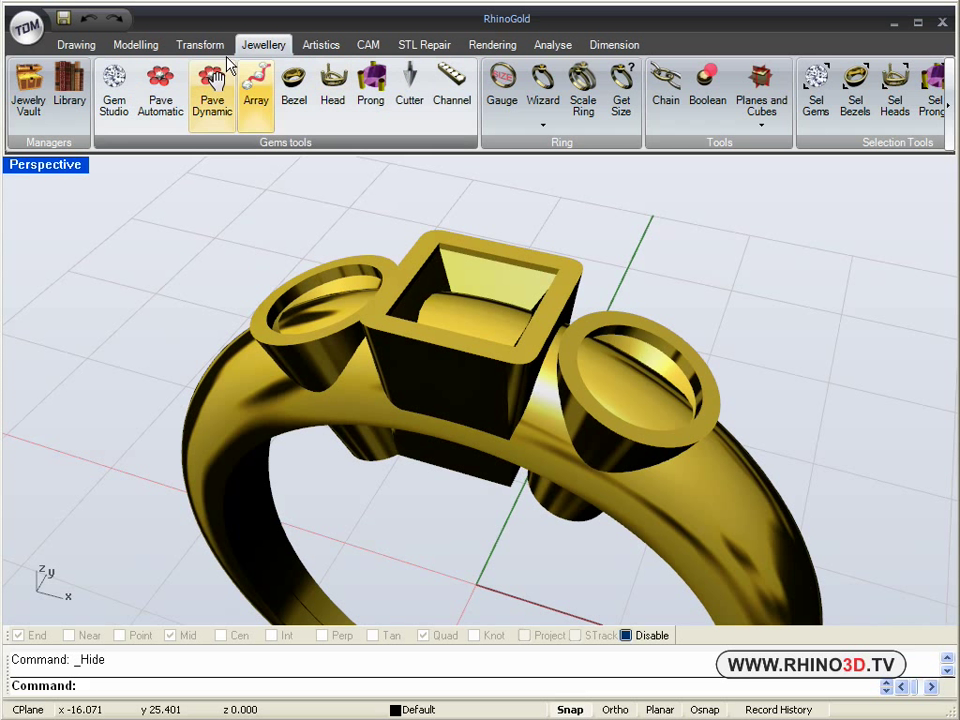
{"action": "left_click", "coordinate": [136, 45]}
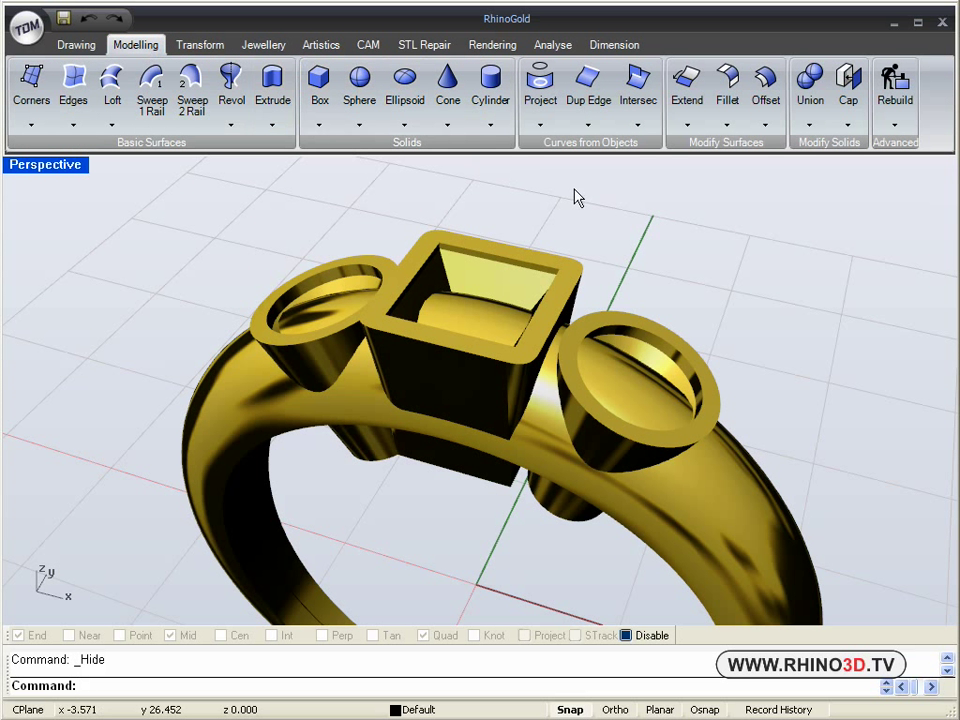
{"action": "left_click", "coordinate": [814, 130]}
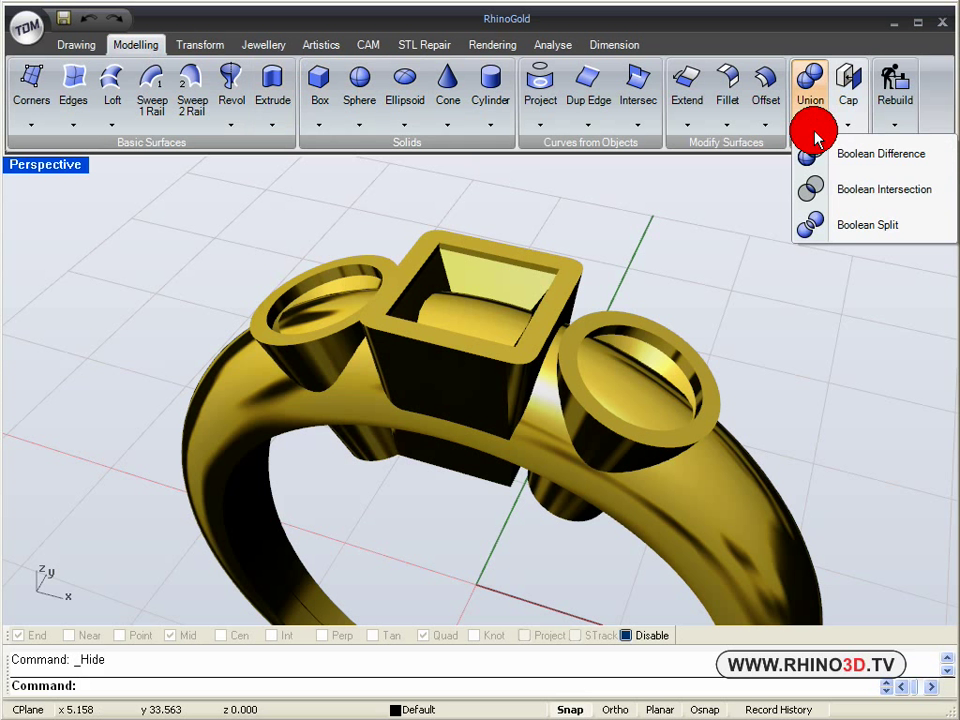
{"action": "left_click", "coordinate": [845, 226]}
{"action": "left_click", "coordinate": [722, 477]}
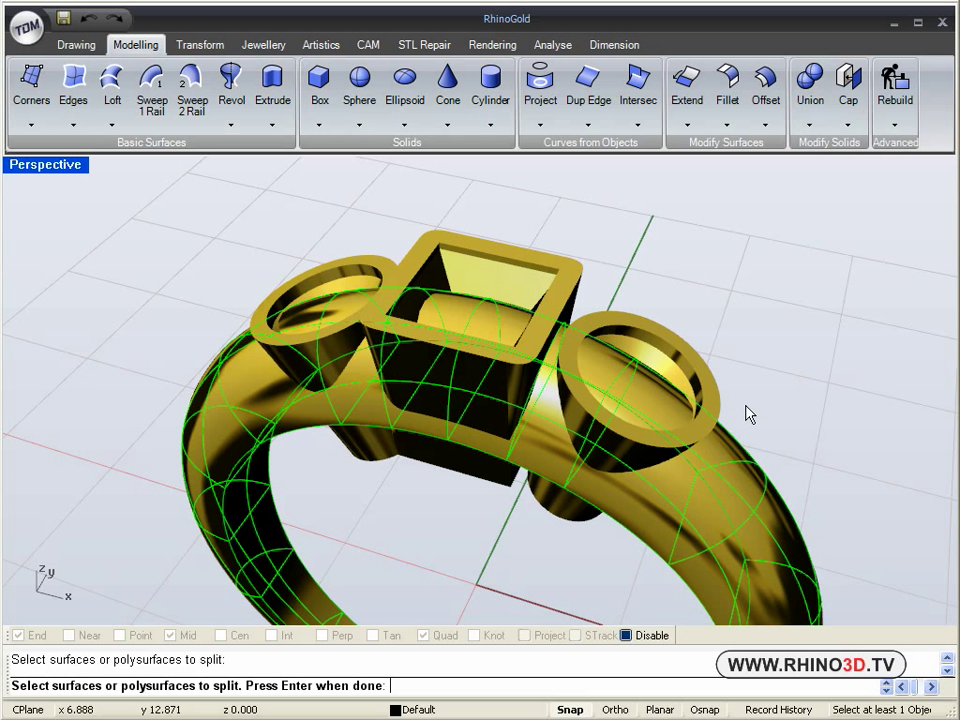
{"action": "right_click", "coordinate": [763, 346]}
{"action": "left_click", "coordinate": [672, 355]}
{"action": "left_click", "coordinate": [514, 251]}
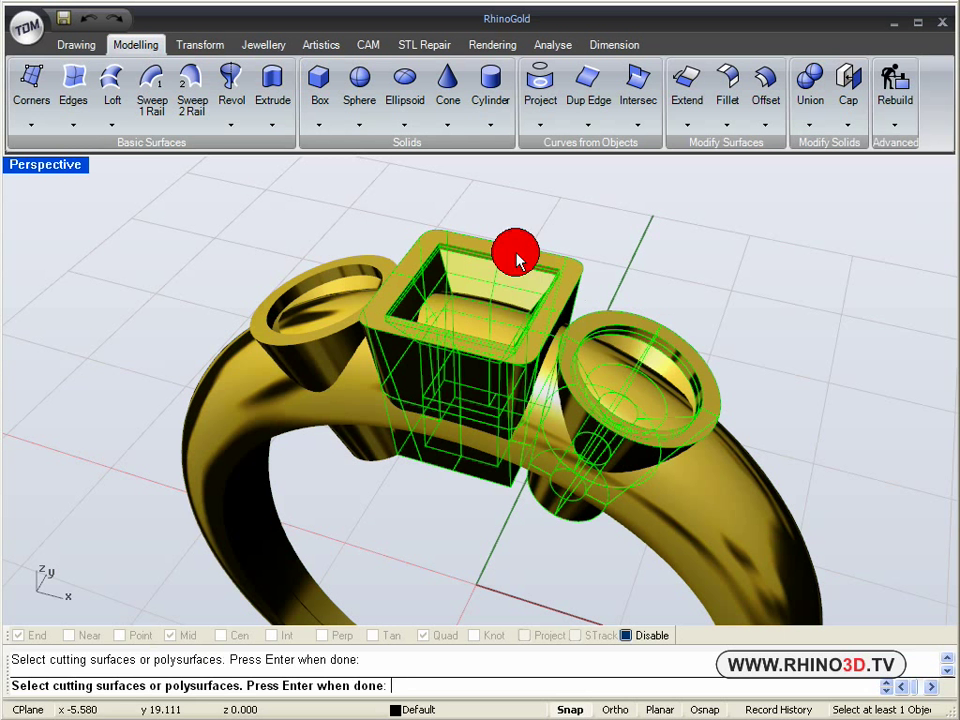
{"action": "left_click", "coordinate": [360, 259]}
{"action": "right_click", "coordinate": [366, 222]}
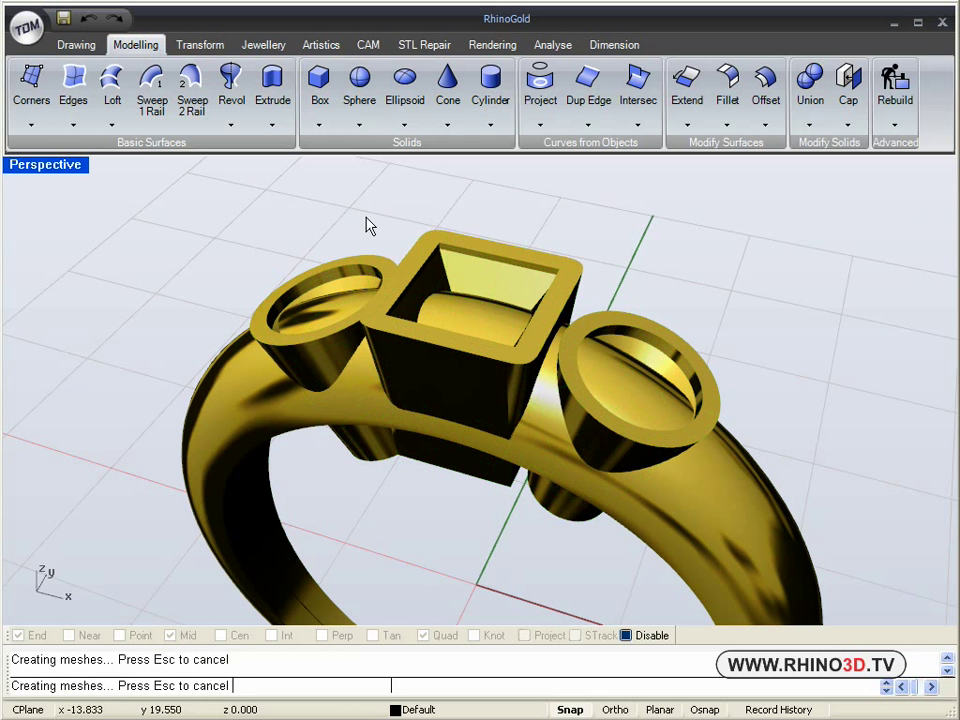
Hide the square bezel and both round bezels to expose the split ring band.
{"action": "right_click_drag", "start_coordinate": [366, 222], "coordinate": [481, 372]}
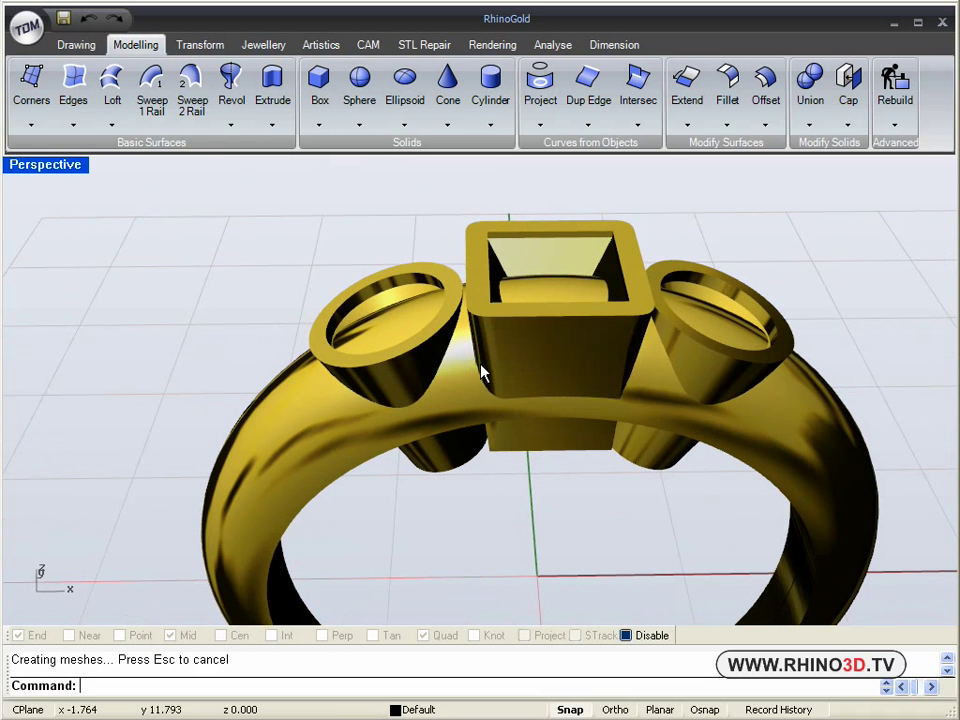
{"action": "left_click", "coordinate": [408, 275]}
{"action": "left_click", "coordinate": [548, 265]}
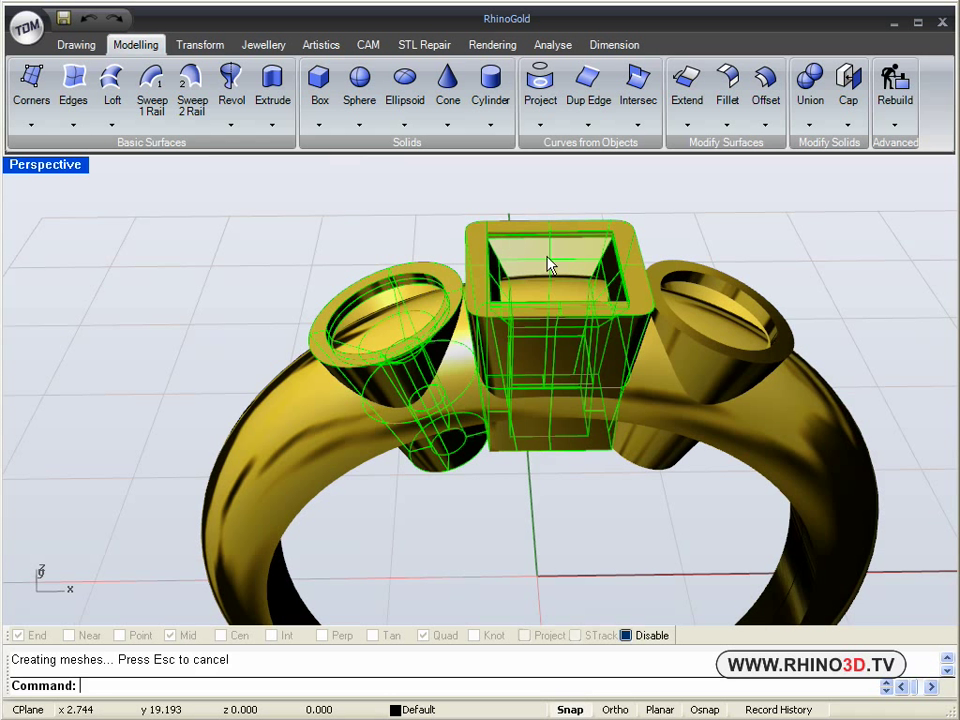
{"action": "left_click", "coordinate": [697, 283]}
{"action": "middle_click", "coordinate": [673, 240]}
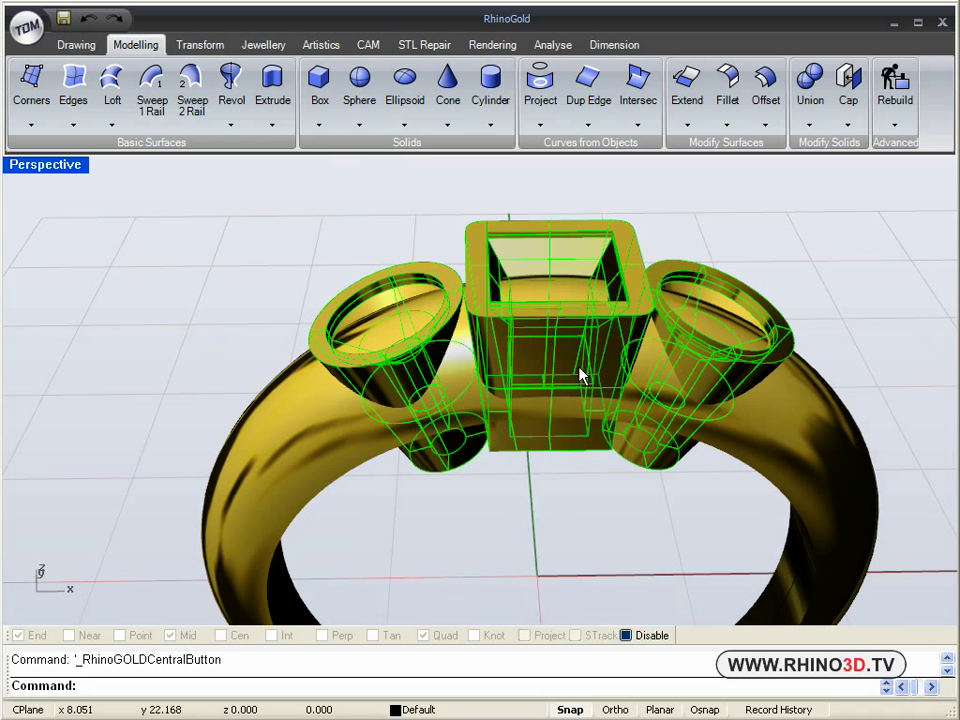
{"action": "key", "text": "ctrl+h"}
Hide the main ring band, leaving only the pieces cut out by the bezels.
{"action": "left_click_drag", "start_coordinate": [276, 218], "coordinate": [846, 525]}
{"action": "left_click", "coordinate": [438, 389]}
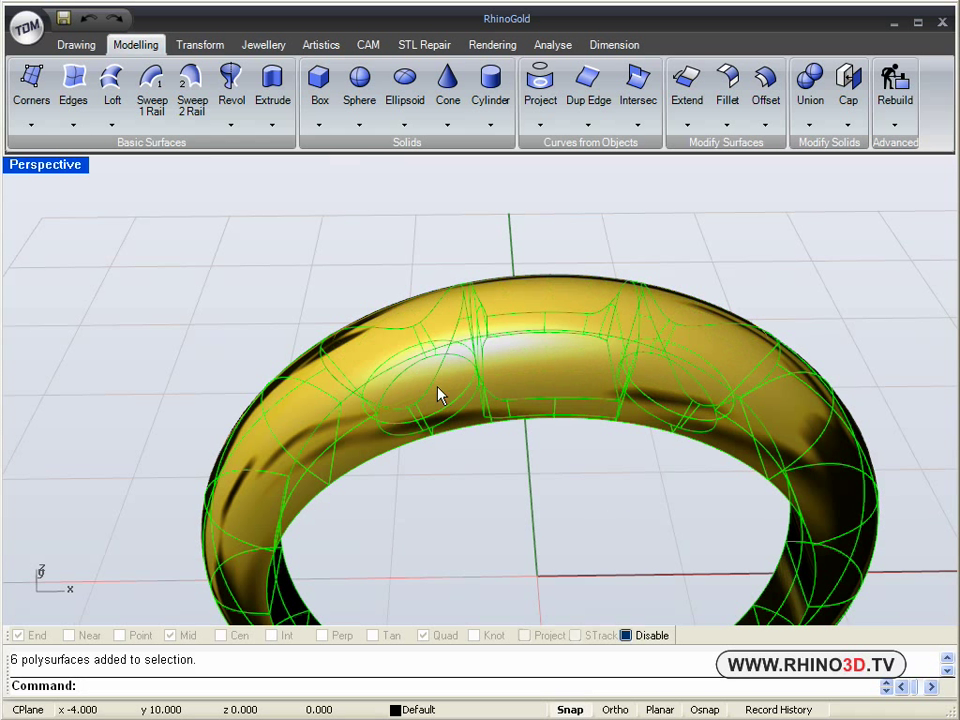
{"action": "middle_click", "coordinate": [458, 441]}
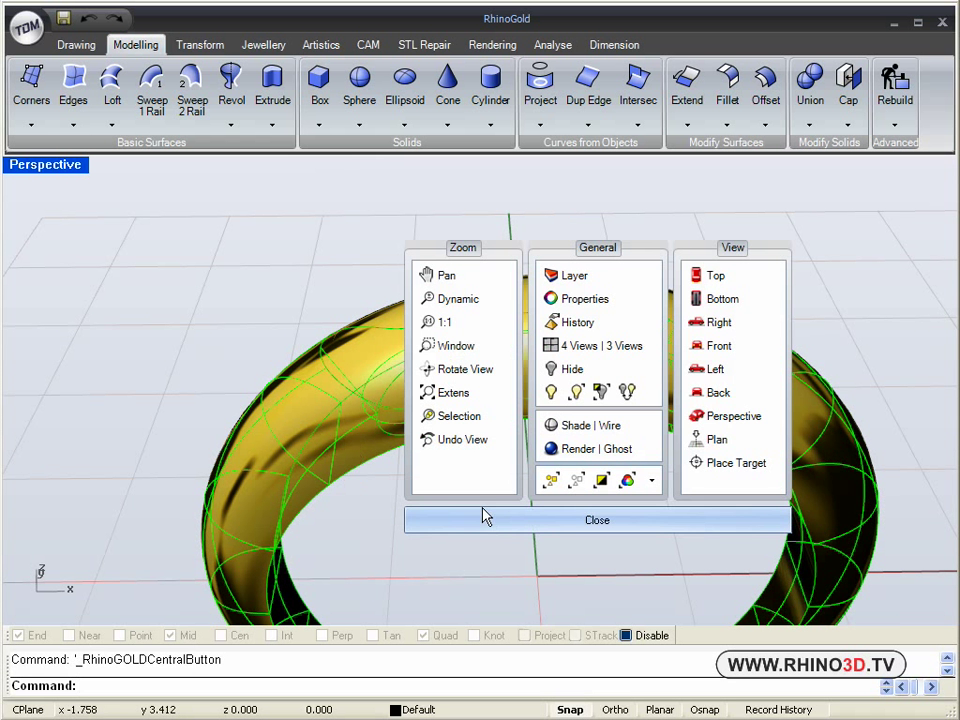
{"action": "left_click", "coordinate": [567, 372]}
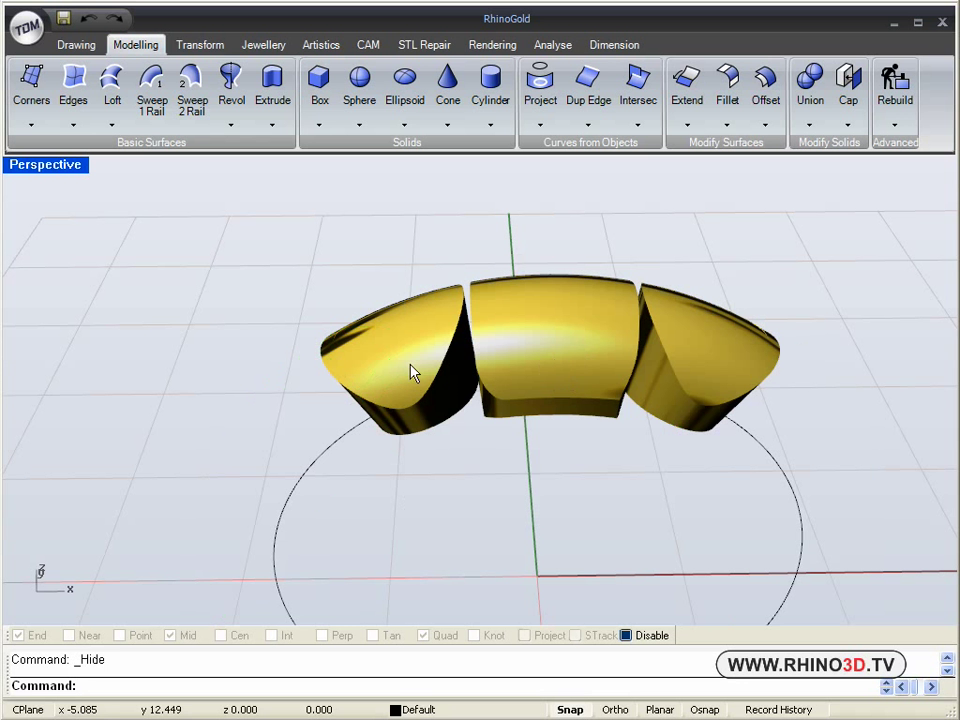
Delete the cut-out band pieces at the three bezel positions, the inner cores first and the pieces around them second.
{"action": "left_click", "coordinate": [403, 362]}
{"action": "left_click", "coordinate": [527, 349], "text": "shift"}
{"action": "left_click", "coordinate": [694, 349], "text": "shift"}
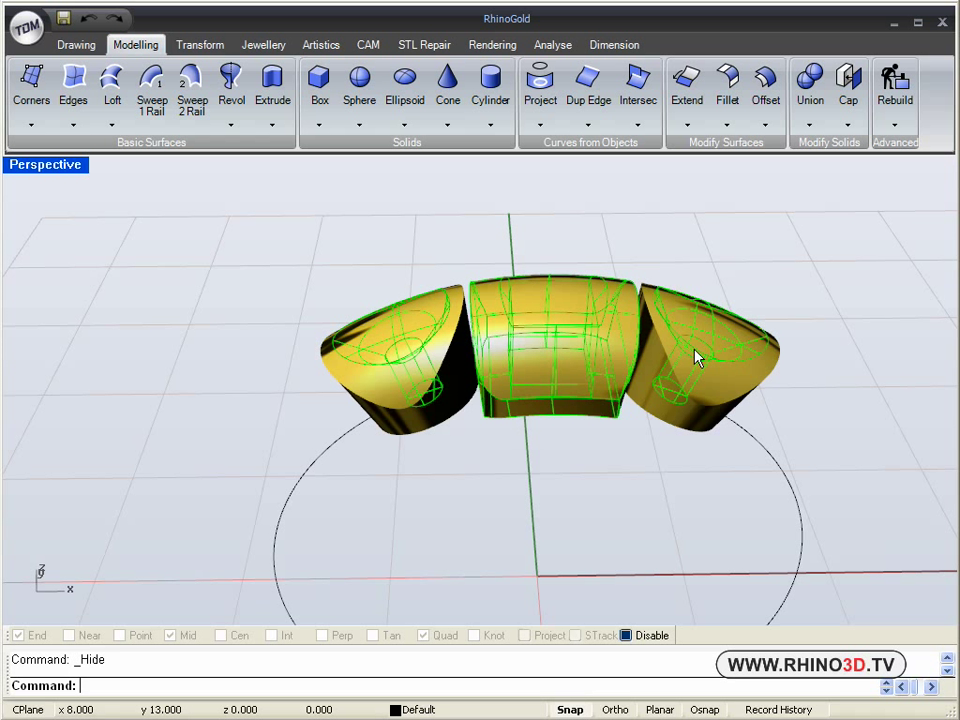
{"action": "key", "text": "Delete"}
{"action": "left_click", "coordinate": [686, 343]}
{"action": "key", "text": "Delete"}
{"action": "left_click", "coordinate": [561, 323]}
{"action": "key", "text": "Delete"}
{"action": "left_click", "coordinate": [436, 350]}
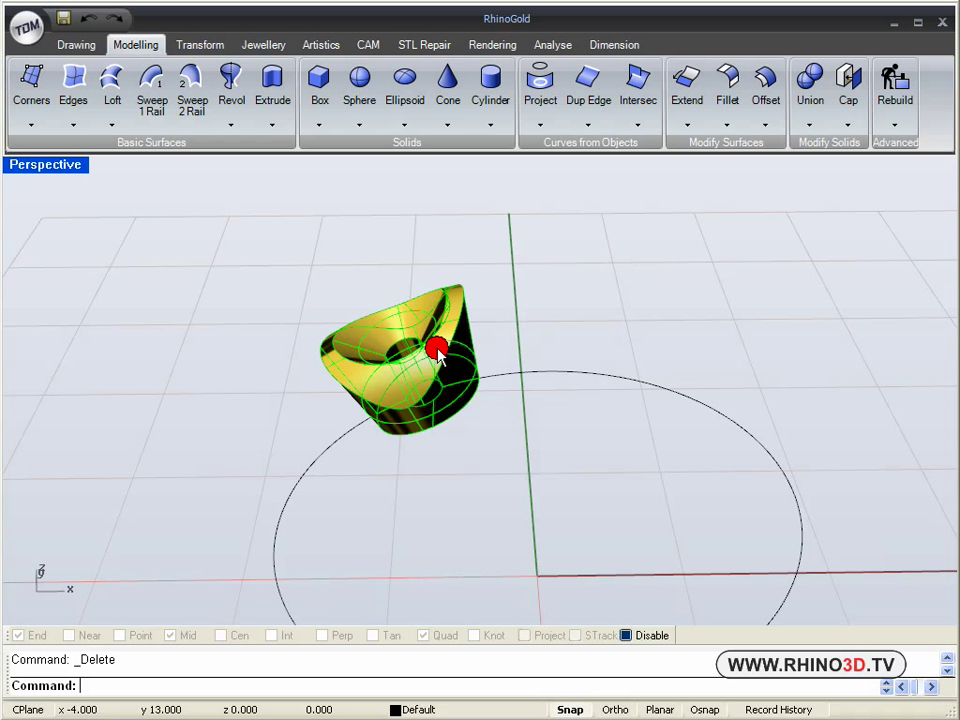
{"action": "key", "text": "Delete"}
Show all hidden objects again: the ring band, the bezels and the gems.
{"action": "right_click_drag", "start_coordinate": [630, 343], "coordinate": [568, 347]}
{"action": "middle_click", "coordinate": [567, 340]}
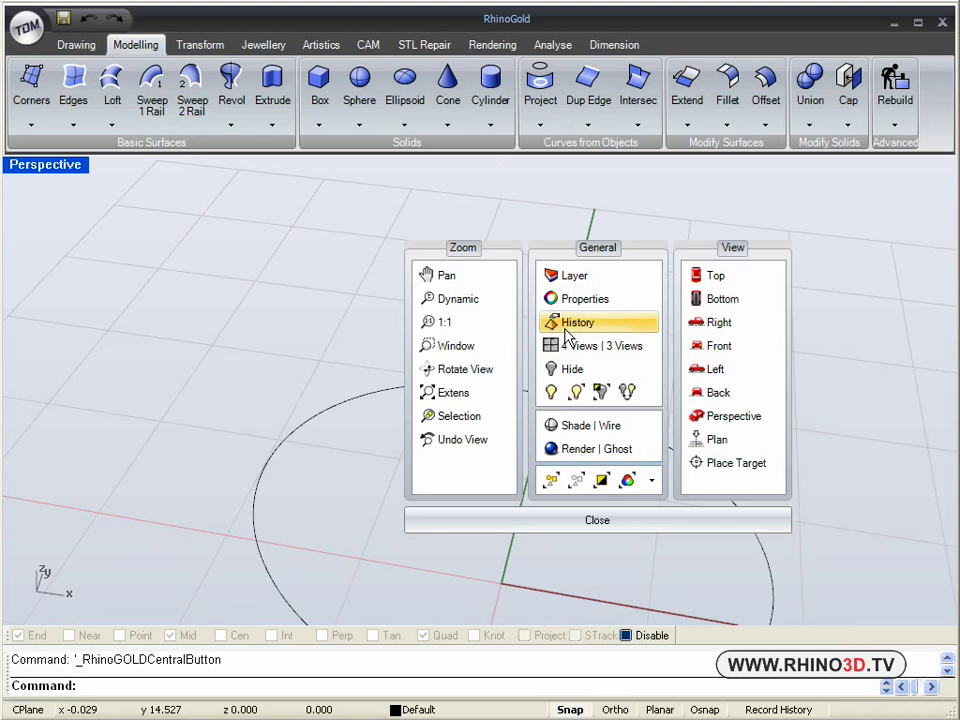
{"action": "left_click", "coordinate": [551, 392]}
Boolean Union the ring band with the two round bezels and the square centre bezel.
{"action": "right_click_drag", "start_coordinate": [506, 461], "coordinate": [553, 368]}
{"action": "left_click", "coordinate": [810, 85]}
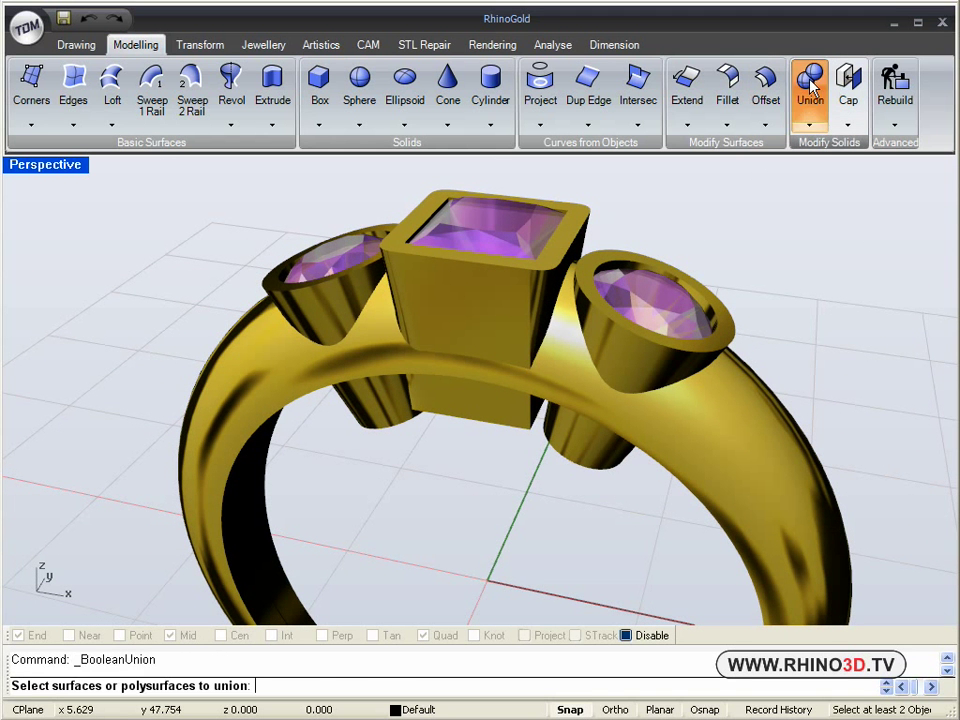
{"action": "left_click", "coordinate": [724, 403]}
{"action": "left_click", "coordinate": [639, 369]}
{"action": "right_click", "coordinate": [639, 369]}
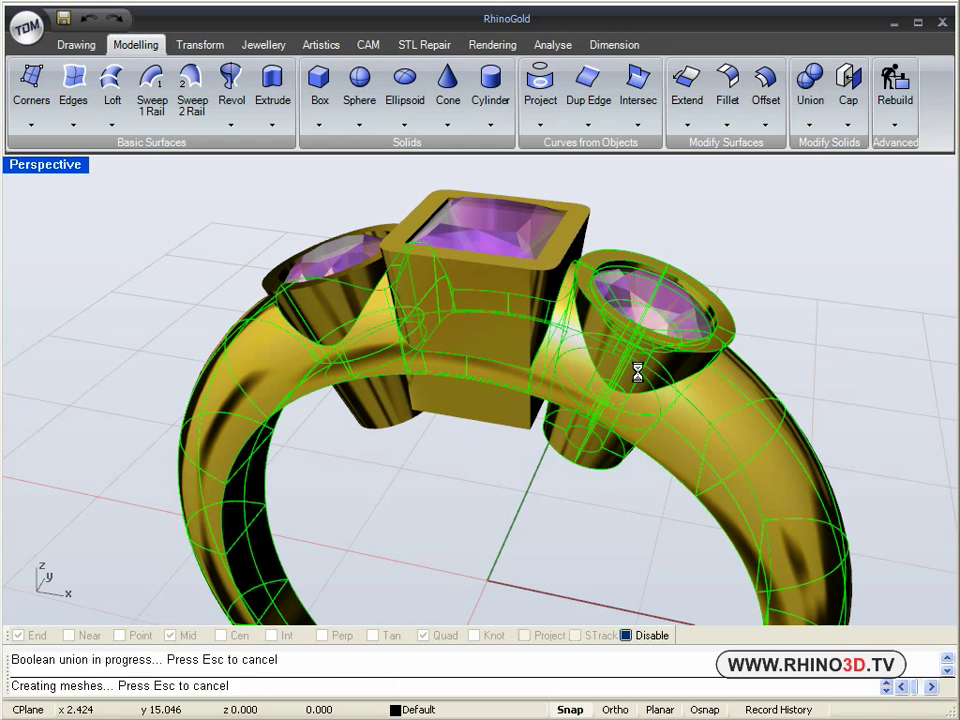
{"action": "right_click", "coordinate": [640, 377]}
{"action": "left_click", "coordinate": [535, 335]}
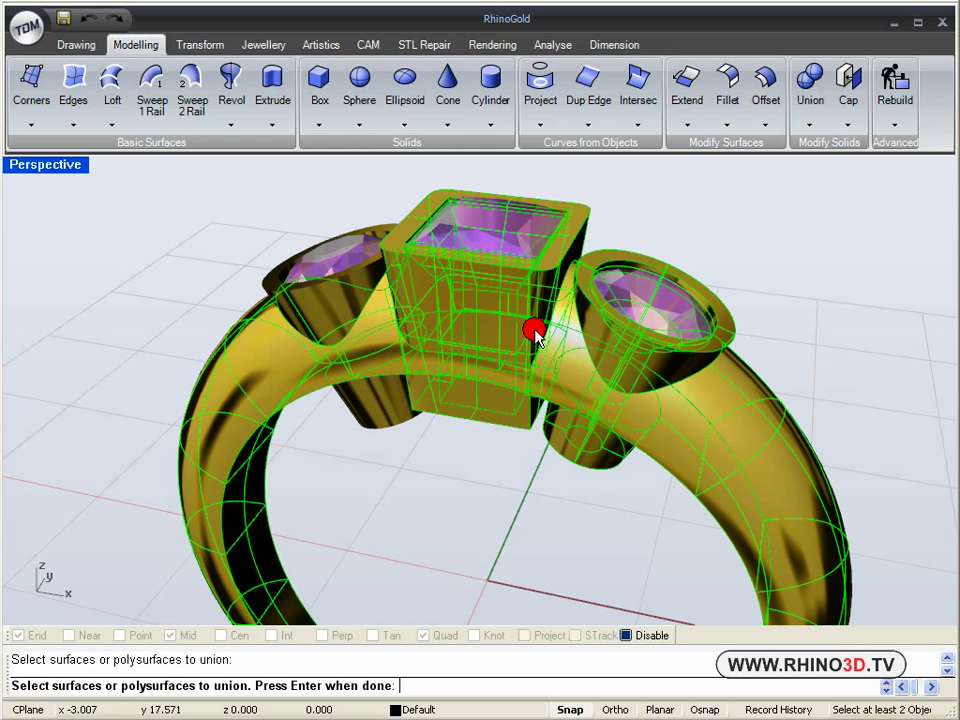
{"action": "left_click", "coordinate": [367, 326]}
{"action": "left_click", "coordinate": [388, 371]}
{"action": "right_click", "coordinate": [361, 336]}
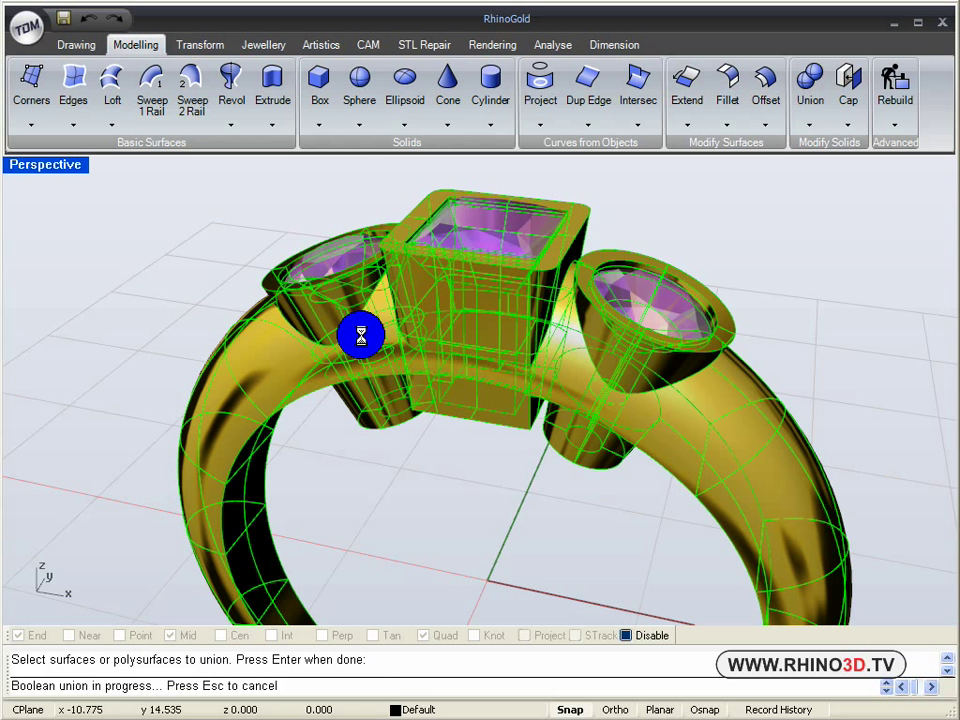
Extrude the finger-size circle inside the ring 9 mm to both sides as a capped solid, and delete the selected source curve.
{"action": "right_click_drag", "start_coordinate": [285, 407], "coordinate": [313, 369]}
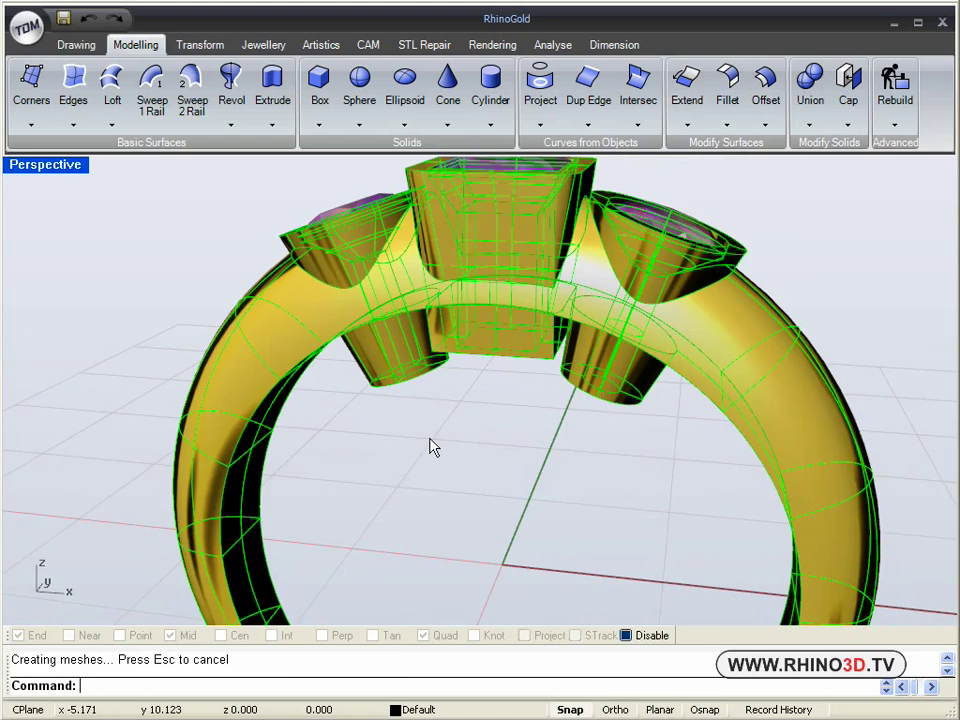
{"action": "right_click_drag", "start_coordinate": [432, 447], "coordinate": [414, 310]}
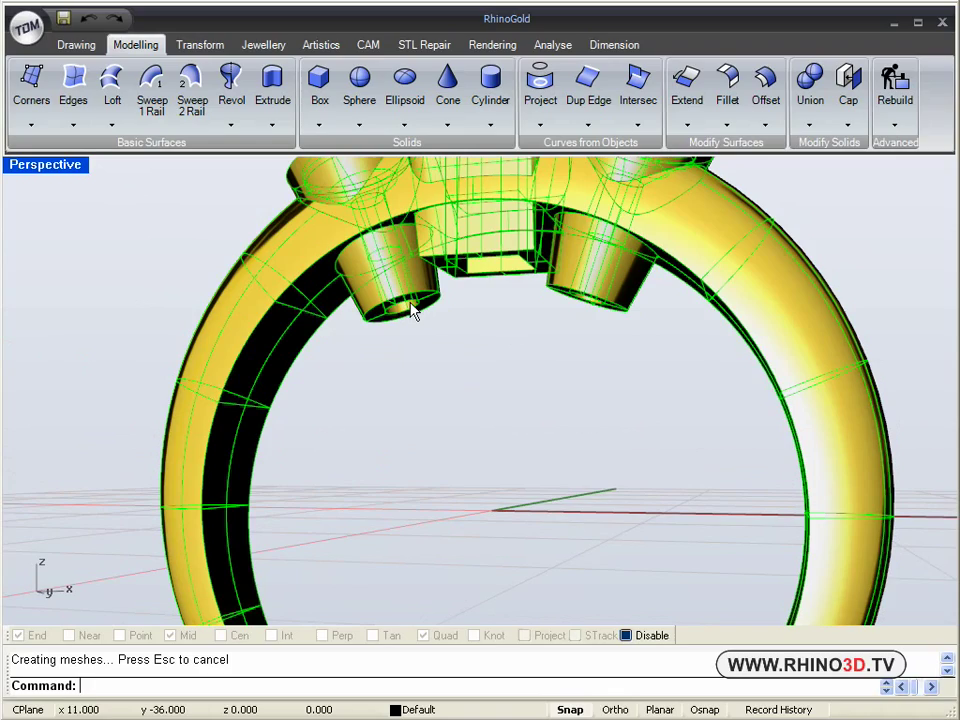
{"action": "right_click_drag", "start_coordinate": [529, 354], "coordinate": [558, 345]}
{"action": "scroll", "coordinate": [528, 350], "scroll_direction": "up", "scroll_amount": 4}
{"action": "left_click", "coordinate": [530, 324]}
{"action": "left_click", "coordinate": [575, 362]}
{"action": "scroll", "coordinate": [561, 357], "scroll_direction": "down", "scroll_amount": 5}
{"action": "left_click", "coordinate": [278, 100]}
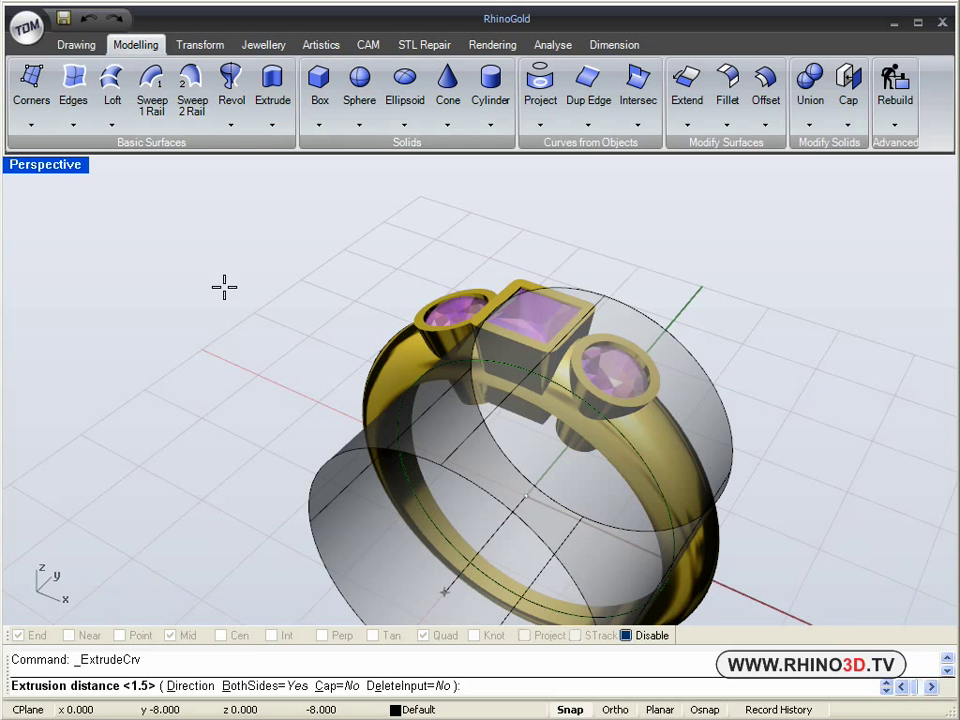
{"action": "left_click", "coordinate": [347, 686]}
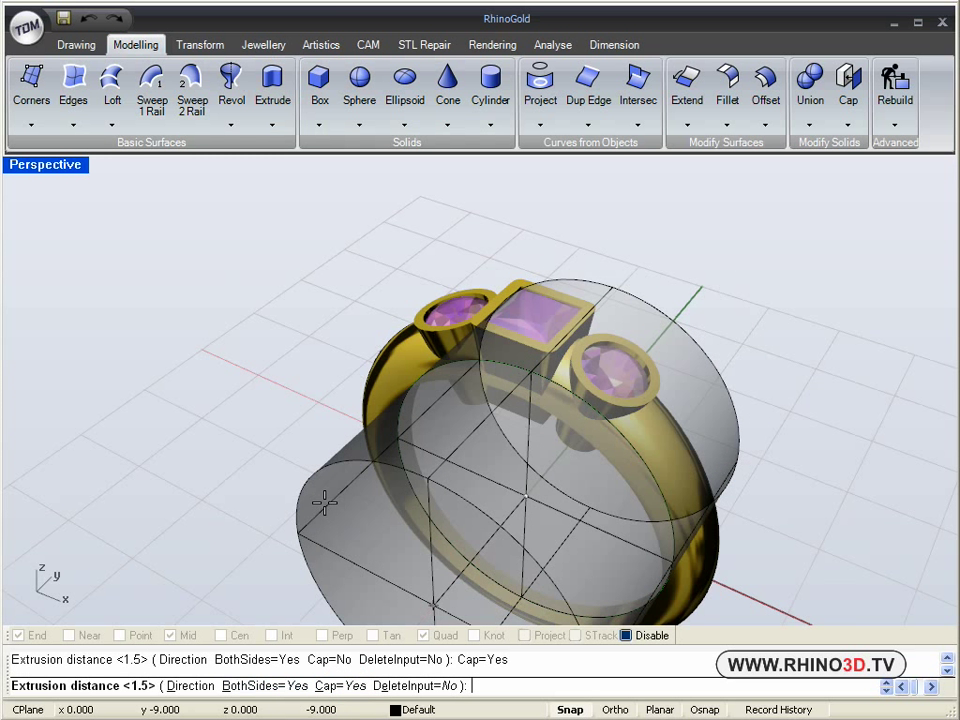
{"action": "left_click", "coordinate": [325, 505]}
{"action": "key", "text": "Delete"}
Boolean Difference the capped cylinder from the united ring to trim the bezels flush with the band's inner surface.
{"action": "right_click_drag", "start_coordinate": [514, 506], "coordinate": [472, 438]}
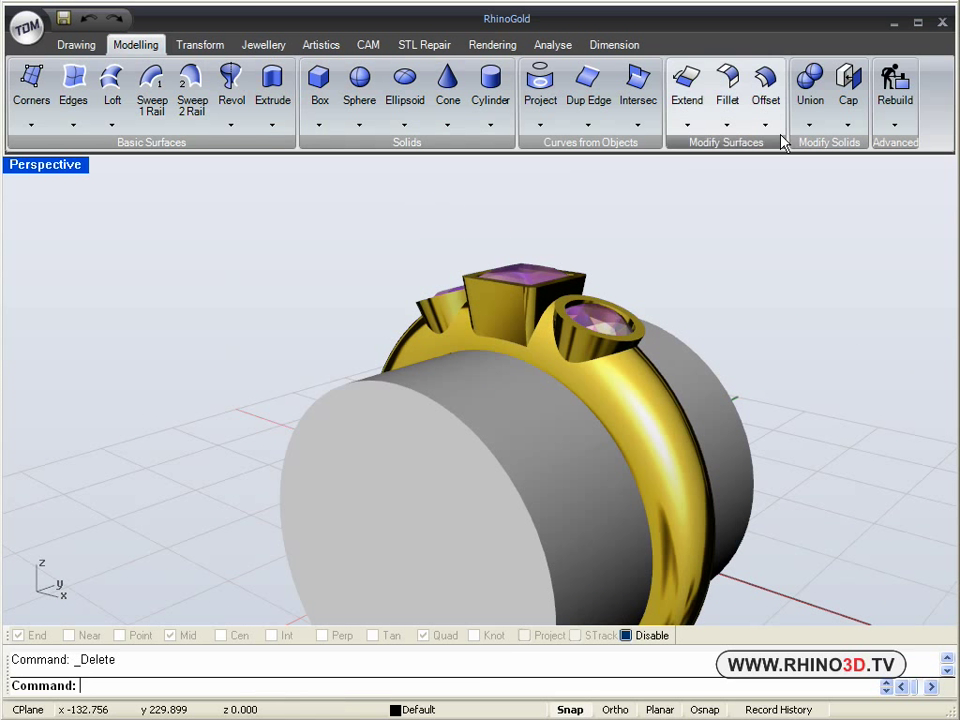
{"action": "left_click", "coordinate": [810, 123]}
{"action": "left_click", "coordinate": [857, 157]}
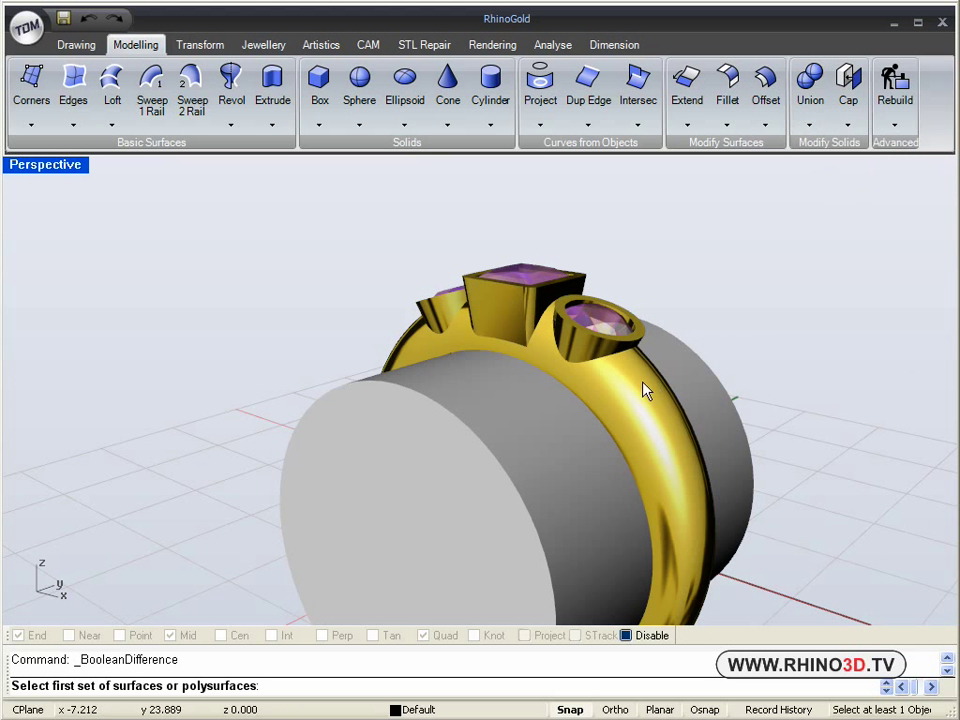
{"action": "left_click", "coordinate": [521, 306]}
{"action": "left_click", "coordinate": [494, 320]}
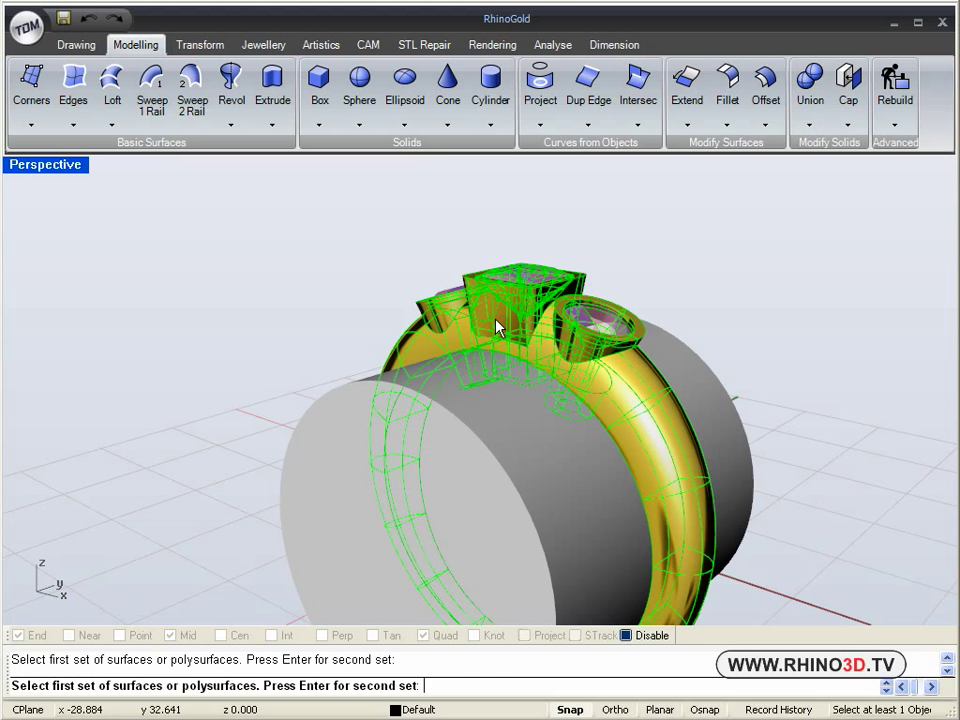
{"action": "key", "text": "Escape"}
{"action": "right_click", "coordinate": [494, 318]}
{"action": "left_click", "coordinate": [467, 282]}
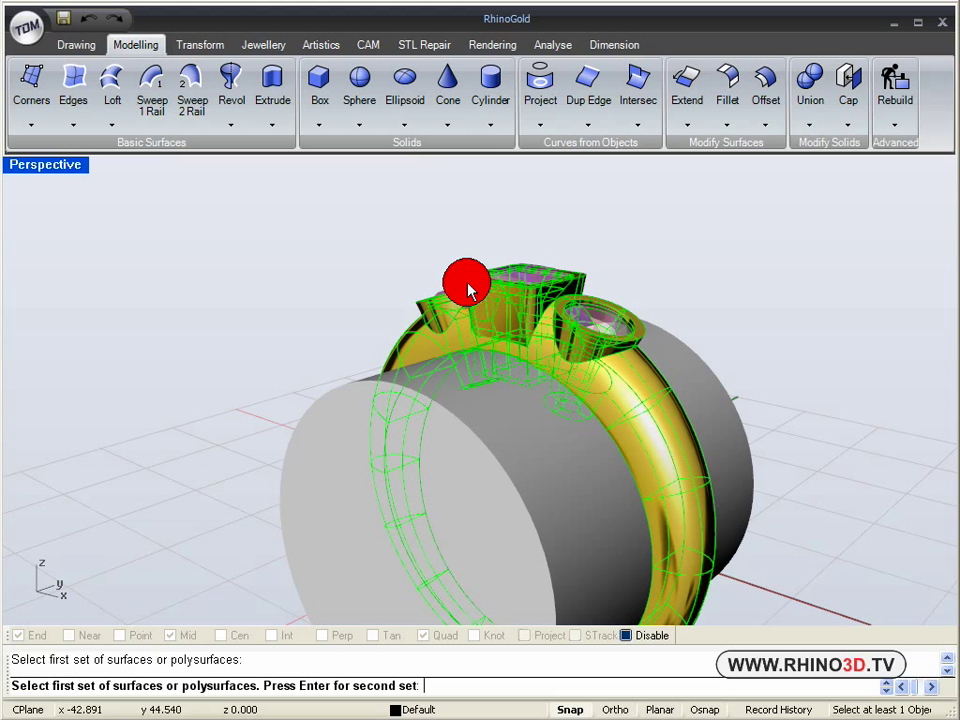
{"action": "right_click", "coordinate": [462, 287]}
{"action": "left_click", "coordinate": [497, 445]}
{"action": "right_click", "coordinate": [497, 445]}
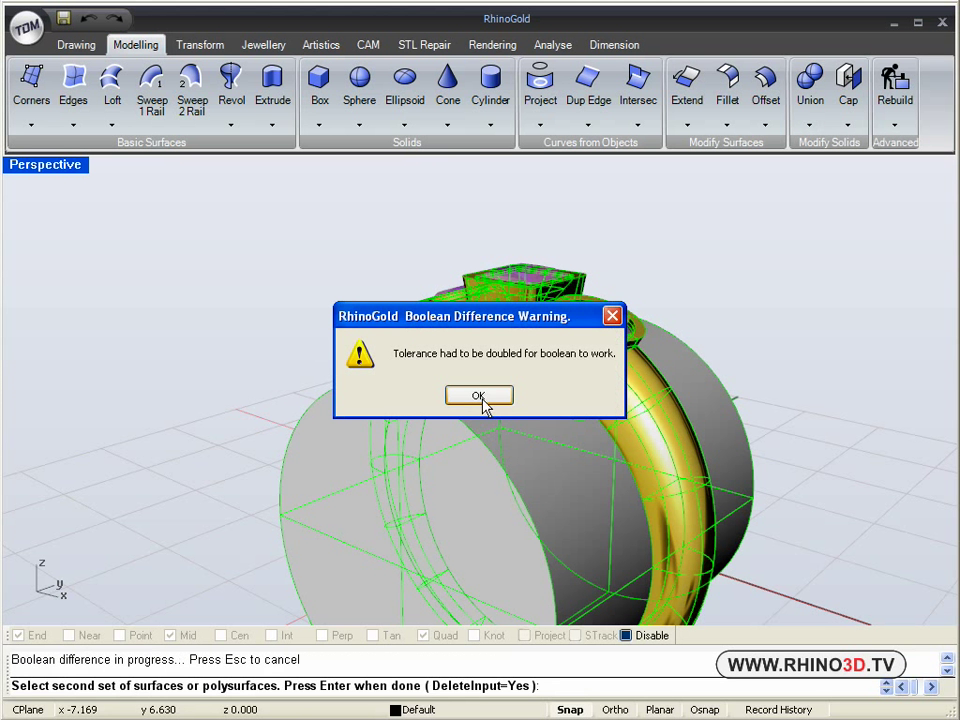
{"action": "left_click", "coordinate": [482, 398]}
Delete the leftover circular curve running along the inside of the ring band.
{"action": "right_click_drag", "start_coordinate": [452, 467], "coordinate": [567, 418]}
{"action": "scroll", "coordinate": [562, 380], "scroll_direction": "up", "scroll_amount": 3}
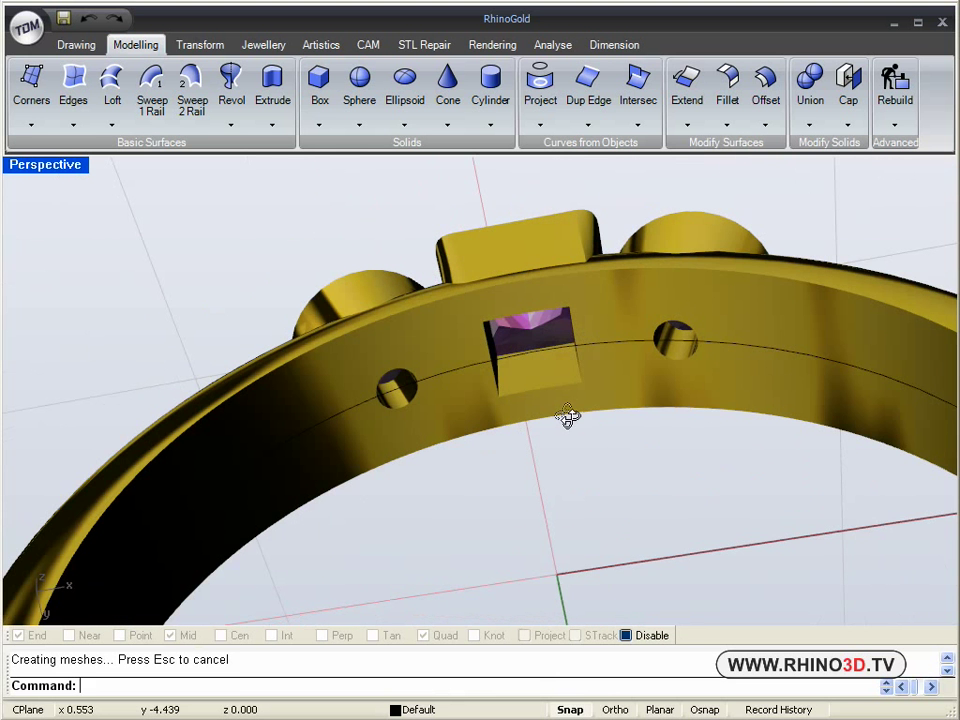
{"action": "left_click", "coordinate": [547, 356]}
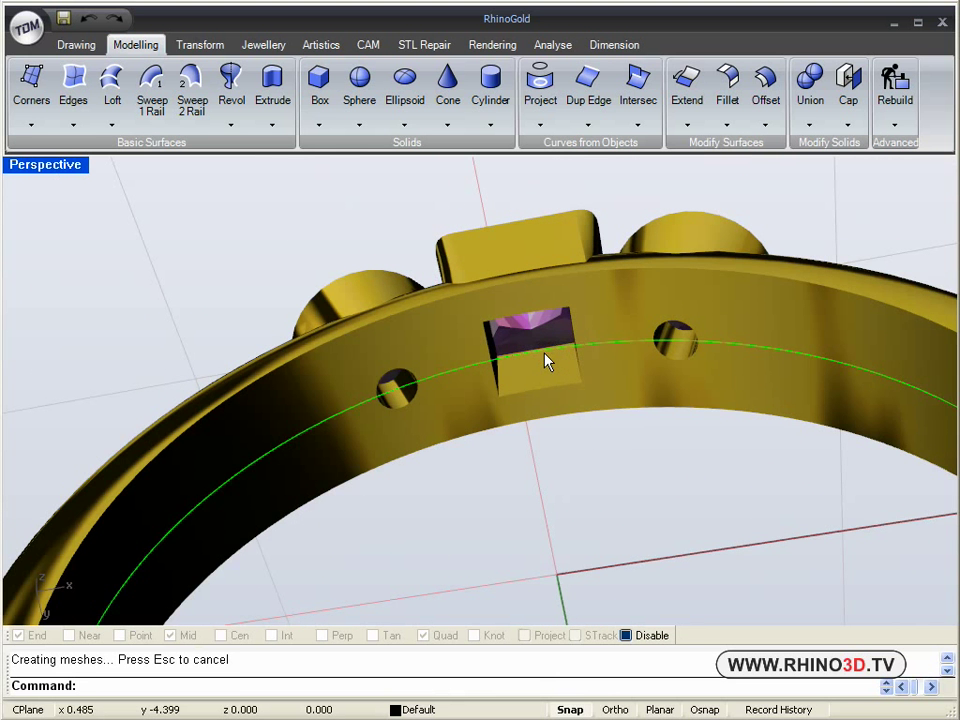
{"action": "key", "text": "Delete"}
{"action": "scroll", "coordinate": [560, 362], "scroll_direction": "down", "scroll_amount": 4}
{"action": "mouse_move", "coordinate": [583, 364]}
{"action": "right_mouse_down"}
{"action": "mouse_move", "coordinate": [609, 351]}
{"action": "mouse_move", "coordinate": [594, 296]}
{"action": "mouse_move", "coordinate": [566, 399]}
{"action": "mouse_move", "coordinate": [564, 343]}
{"action": "mouse_move", "coordinate": [549, 388]}
{"action": "mouse_move", "coordinate": [494, 430]}
{"action": "mouse_move", "coordinate": [574, 360]}
{"action": "mouse_move", "coordinate": [565, 364]}
{"action": "right_mouse_up"}
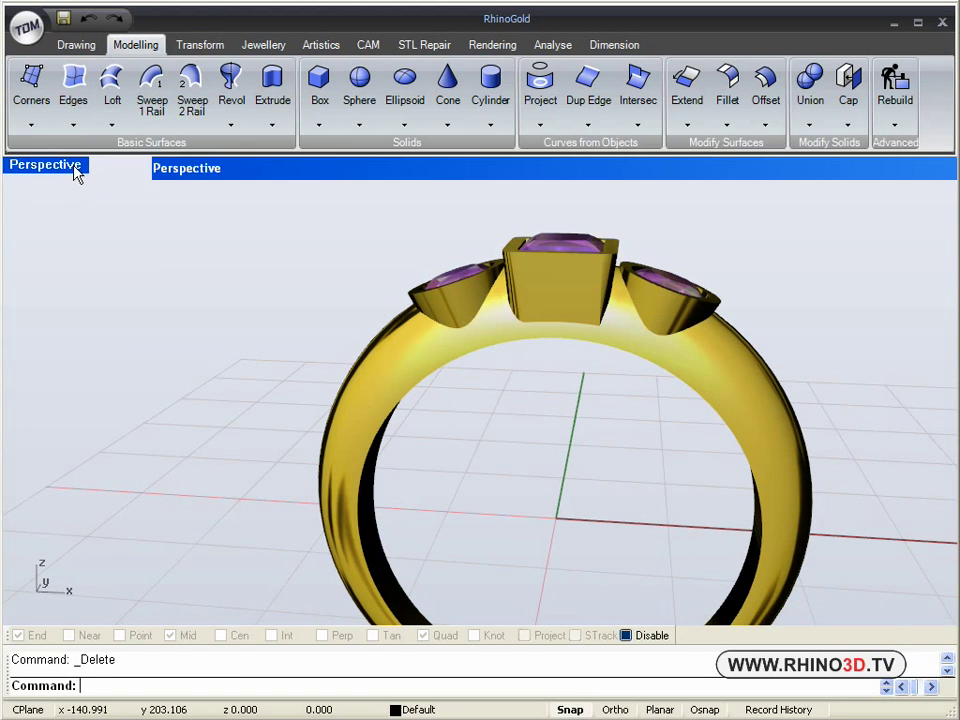
Show the hidden ring and gems again together with the triangular cutout curves in the Front view.
{"action": "left_click", "coordinate": [529, 400]}
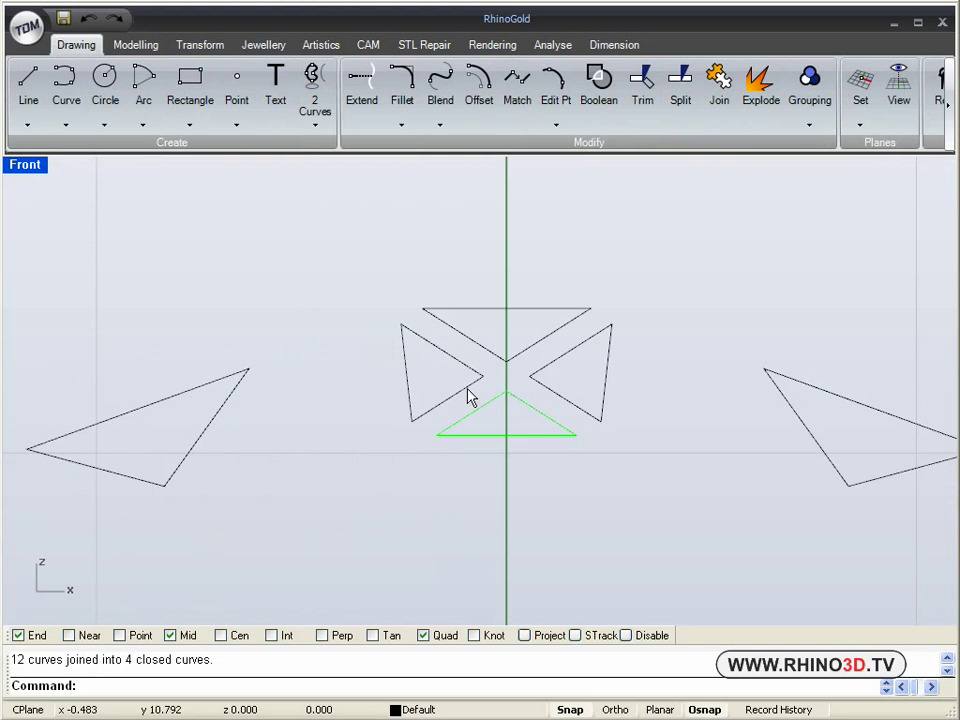
{"action": "left_click", "coordinate": [478, 342]}
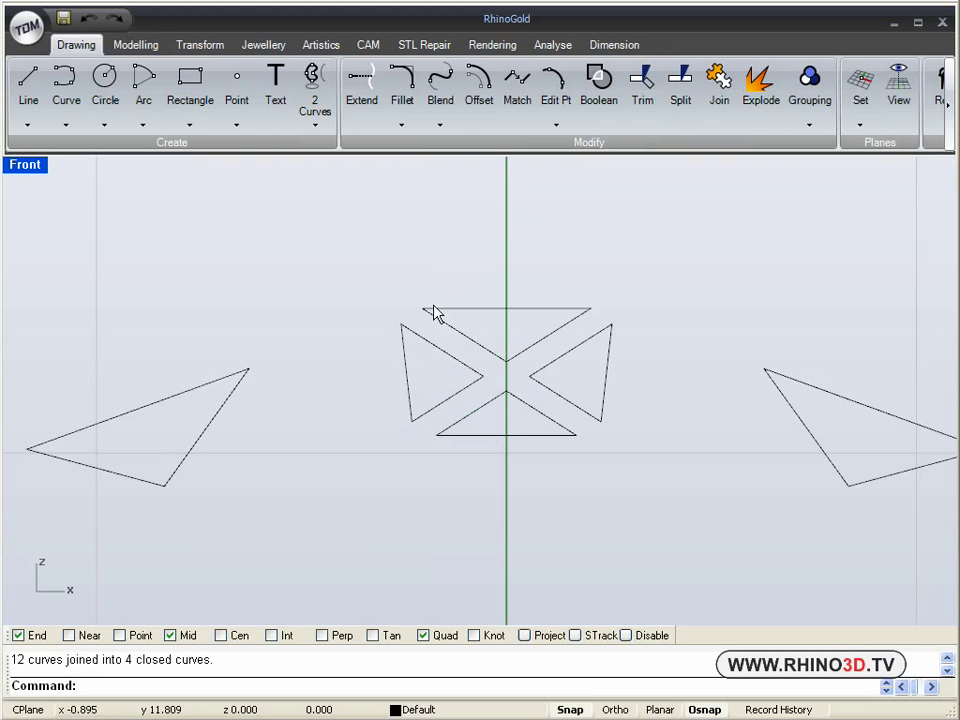
{"action": "scroll", "coordinate": [433, 313], "scroll_direction": "down", "scroll_amount": 4}
{"action": "right_click_drag", "start_coordinate": [358, 432], "coordinate": [365, 425]}
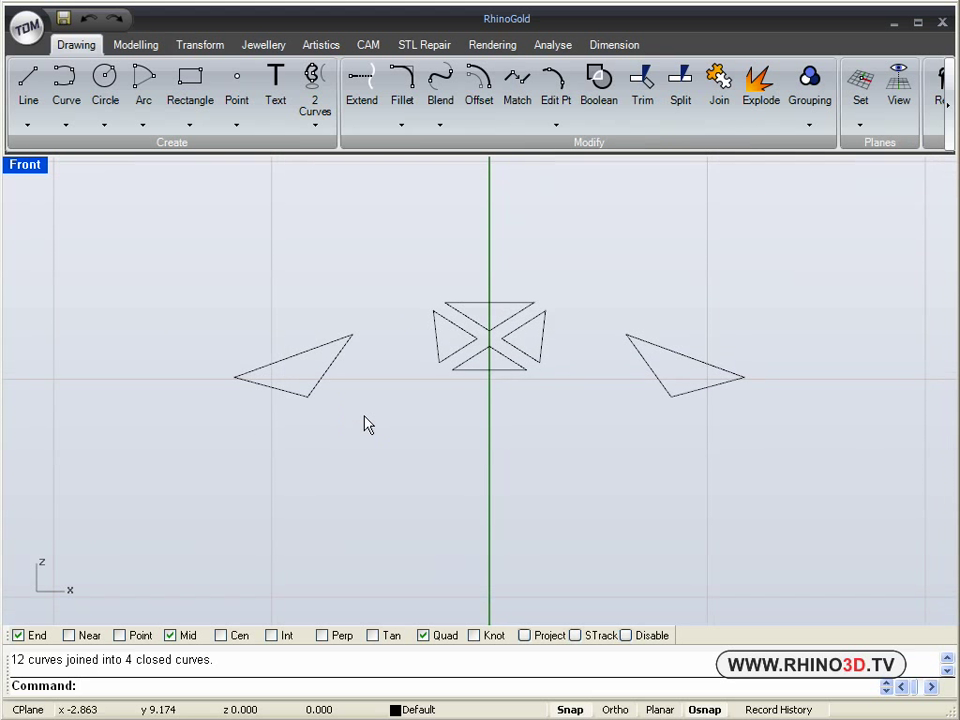
{"action": "middle_click", "coordinate": [370, 420]}
{"action": "left_click", "coordinate": [553, 393]}
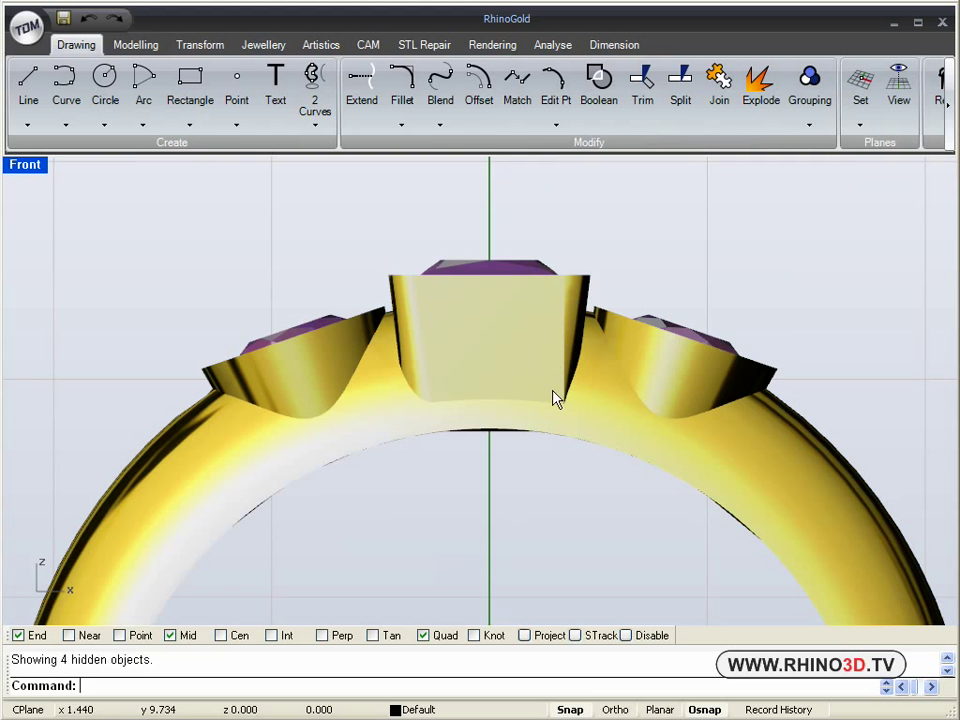
{"action": "scroll", "coordinate": [415, 368], "scroll_direction": "down", "scroll_amount": 2}
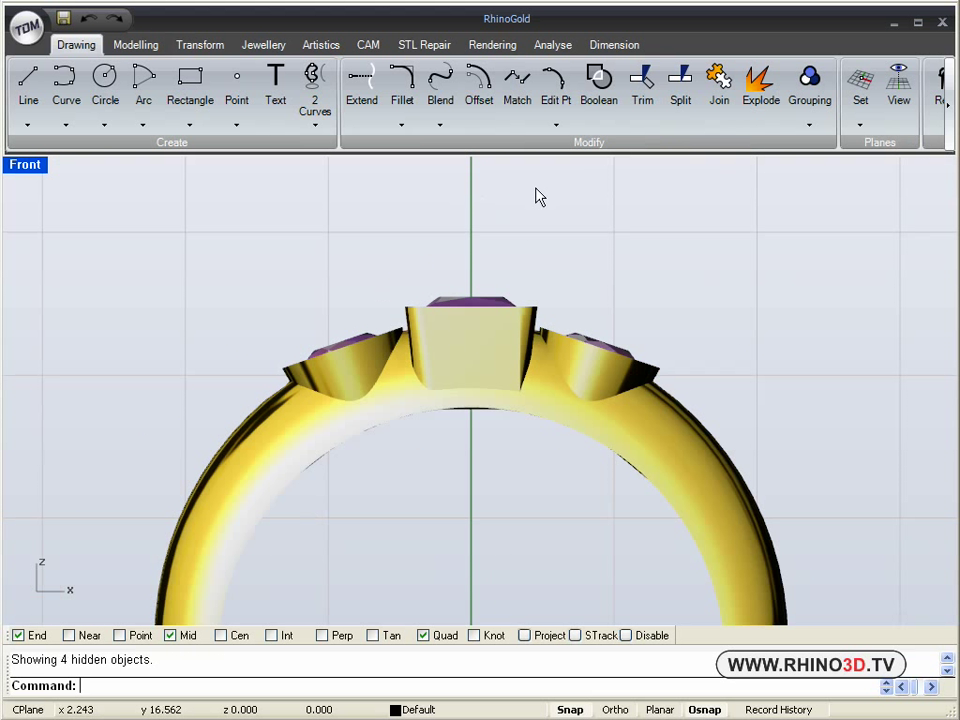
Select all curves and extrude the triangular profiles to both sides as capped solids through the bezels, deleting the source curves.
{"action": "middle_click", "coordinate": [527, 231]}
{"action": "left_click", "coordinate": [650, 486]}
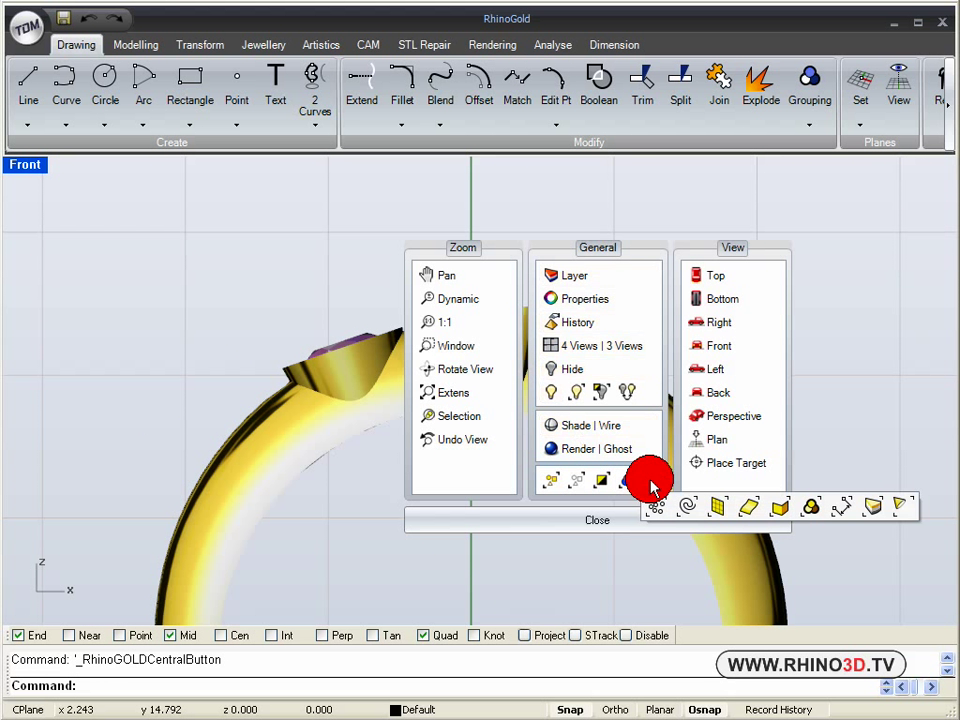
{"action": "left_click", "coordinate": [688, 507]}
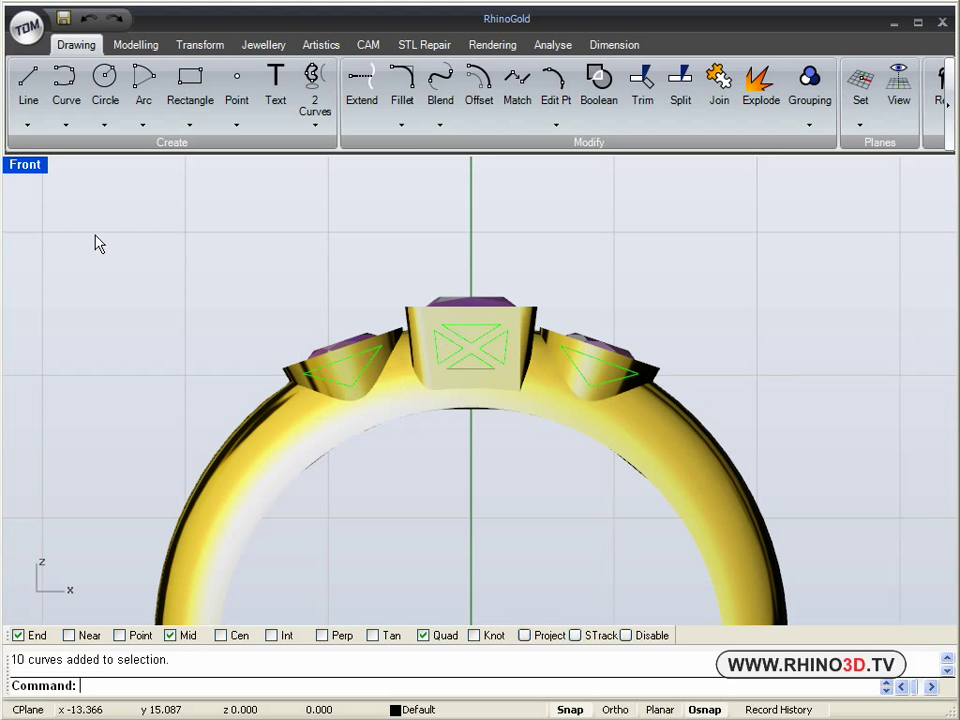
{"action": "double_click", "coordinate": [30, 166]}
{"action": "right_click_drag", "start_coordinate": [568, 266], "coordinate": [652, 327]}
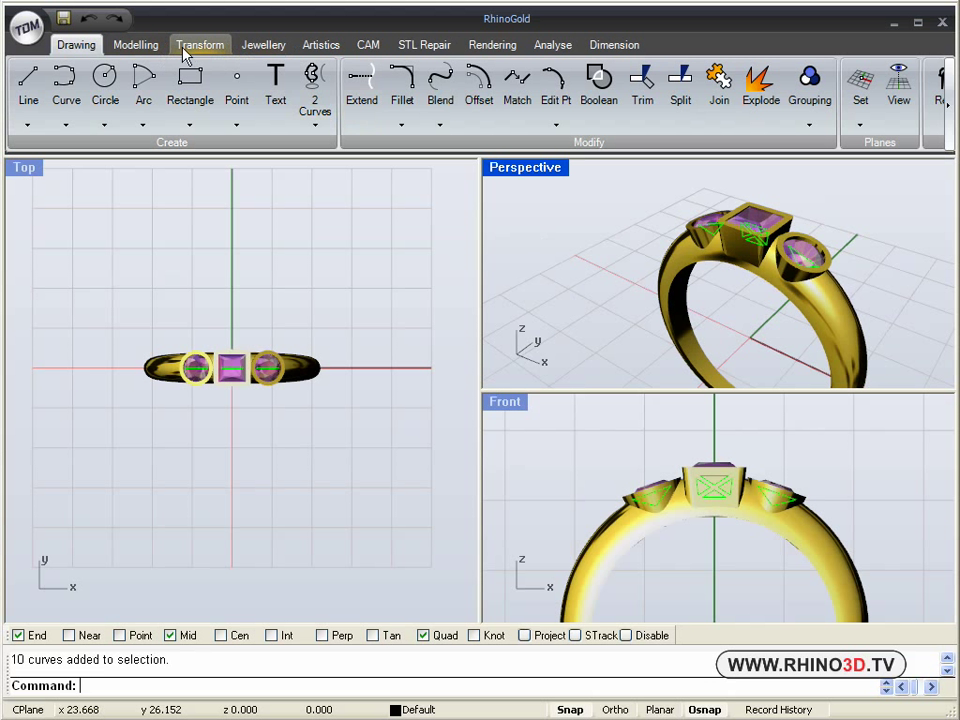
{"action": "left_click", "coordinate": [140, 46]}
{"action": "left_click", "coordinate": [273, 88]}
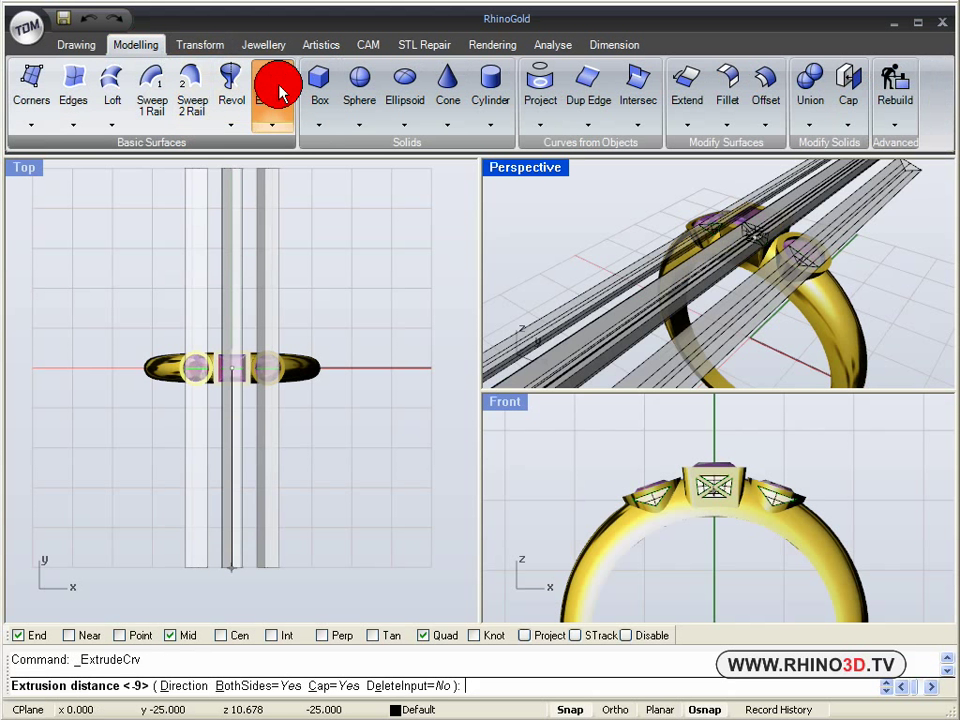
{"action": "right_click", "coordinate": [631, 237]}
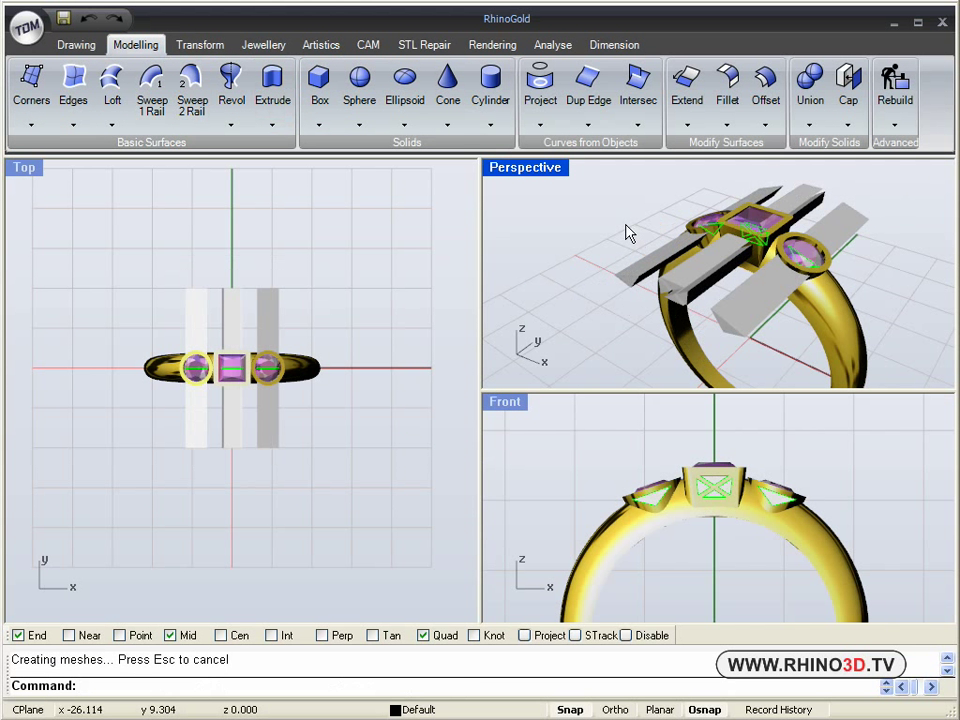
{"action": "key", "text": "Delete"}
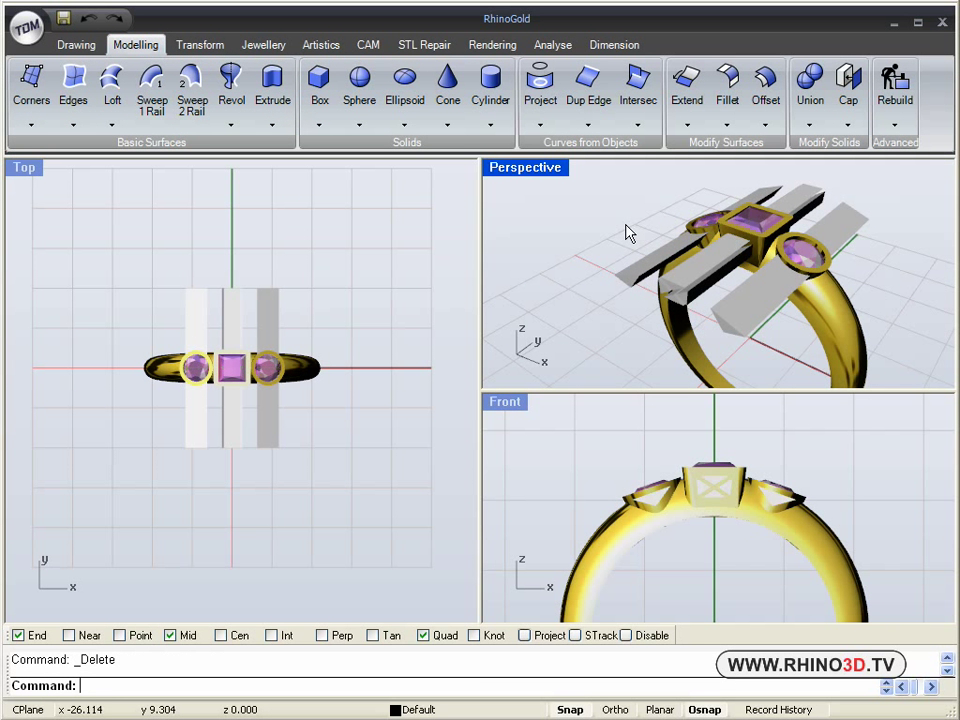
Boolean Difference all the triangular prisms from the ring to pierce the square centre bezel and both round bezels.
{"action": "double_click", "coordinate": [540, 170]}
{"action": "right_click_drag", "start_coordinate": [390, 422], "coordinate": [420, 380]}
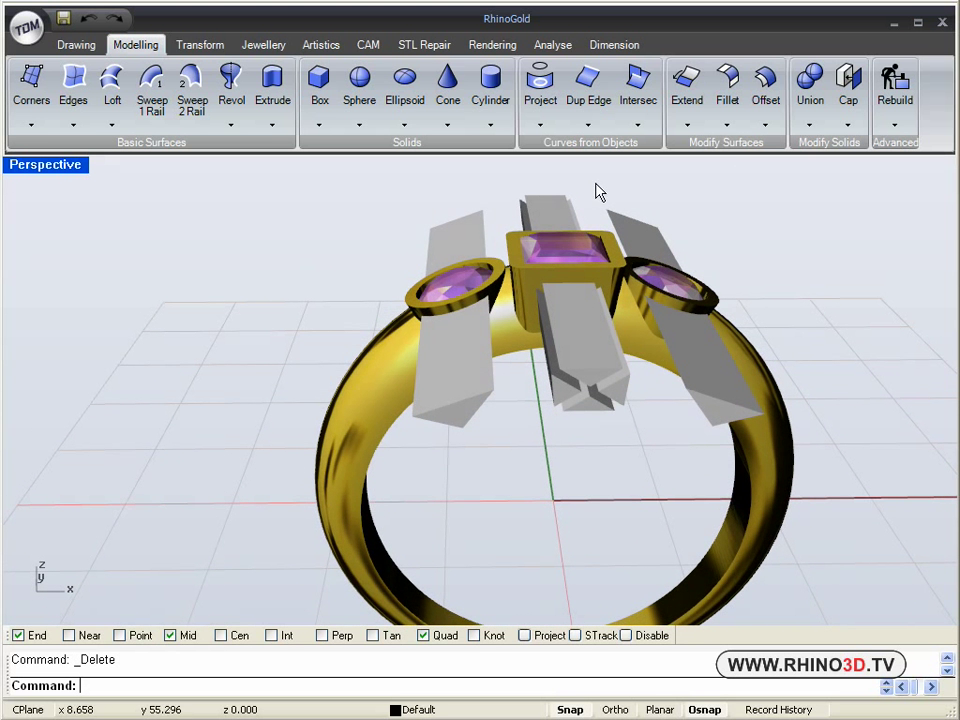
{"action": "left_click", "coordinate": [806, 126]}
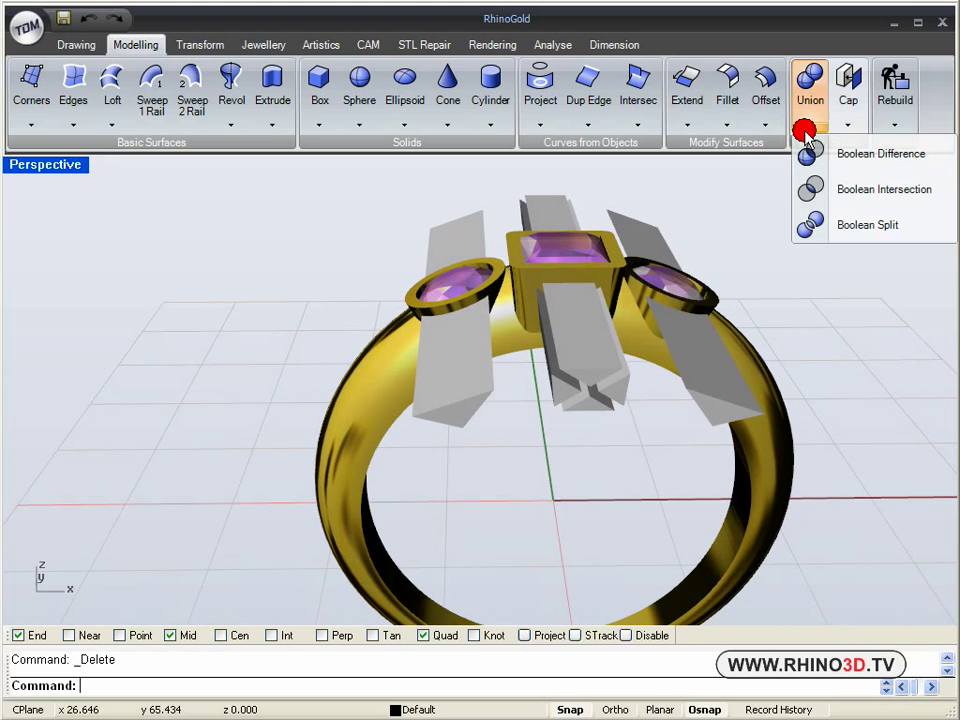
{"action": "left_click", "coordinate": [866, 154]}
{"action": "left_click", "coordinate": [776, 483]}
{"action": "key", "text": "Return"}
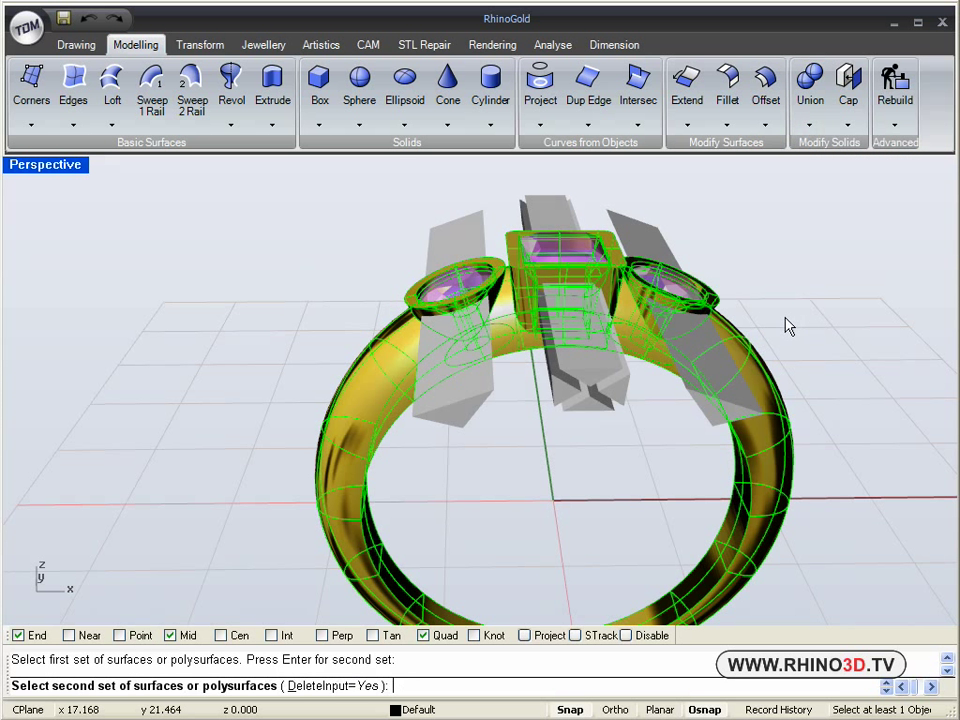
{"action": "left_click", "coordinate": [457, 423]}
{"action": "left_click", "coordinate": [705, 418]}
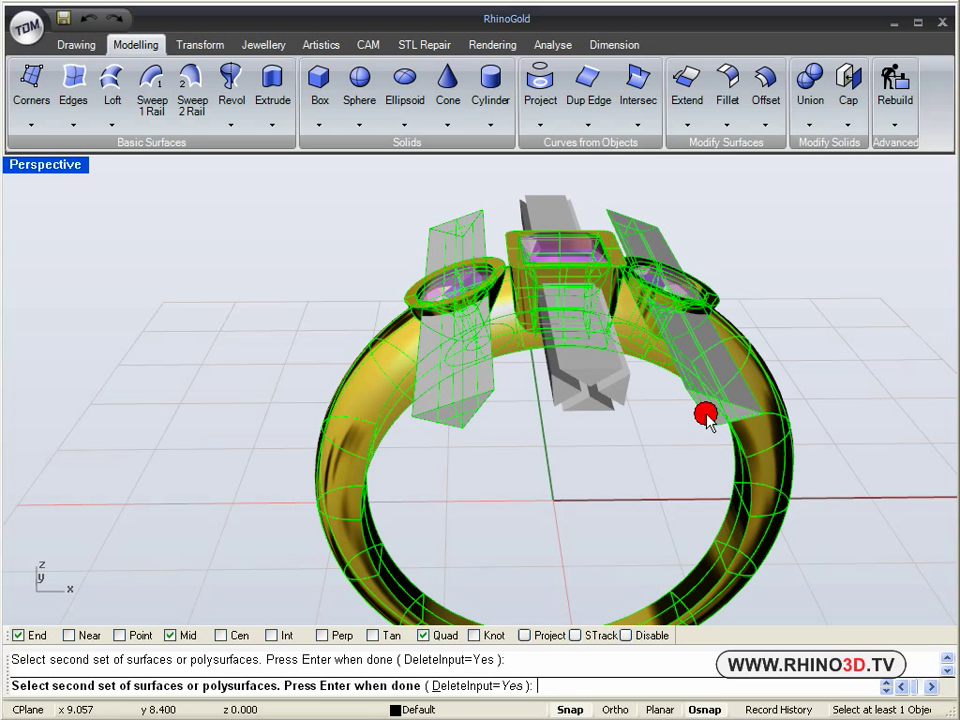
{"action": "left_click", "coordinate": [590, 390]}
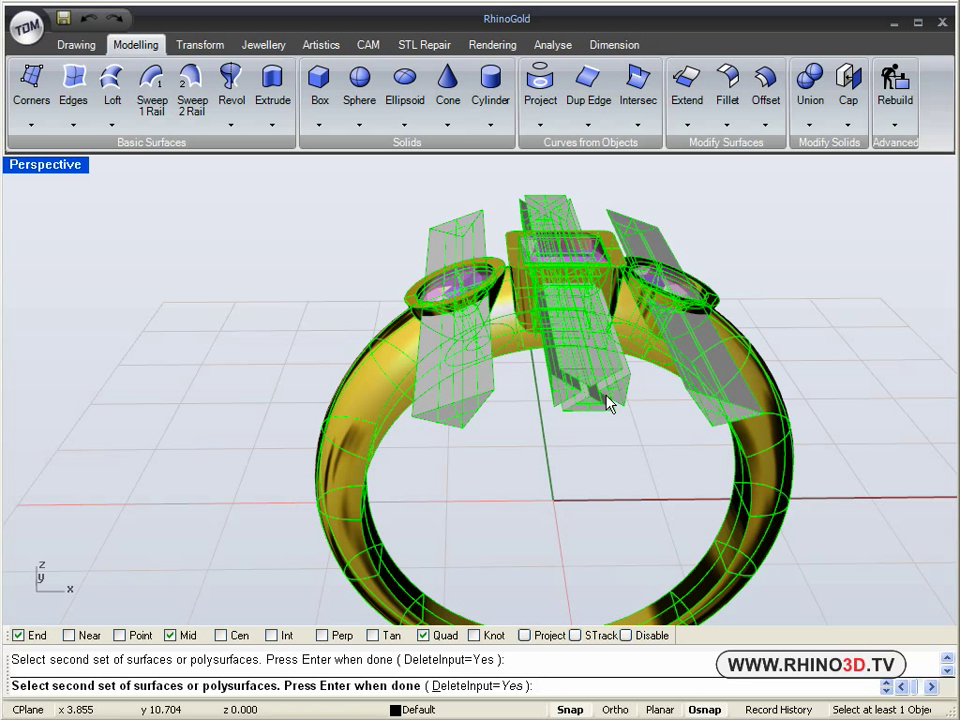
{"action": "right_click", "coordinate": [605, 397]}
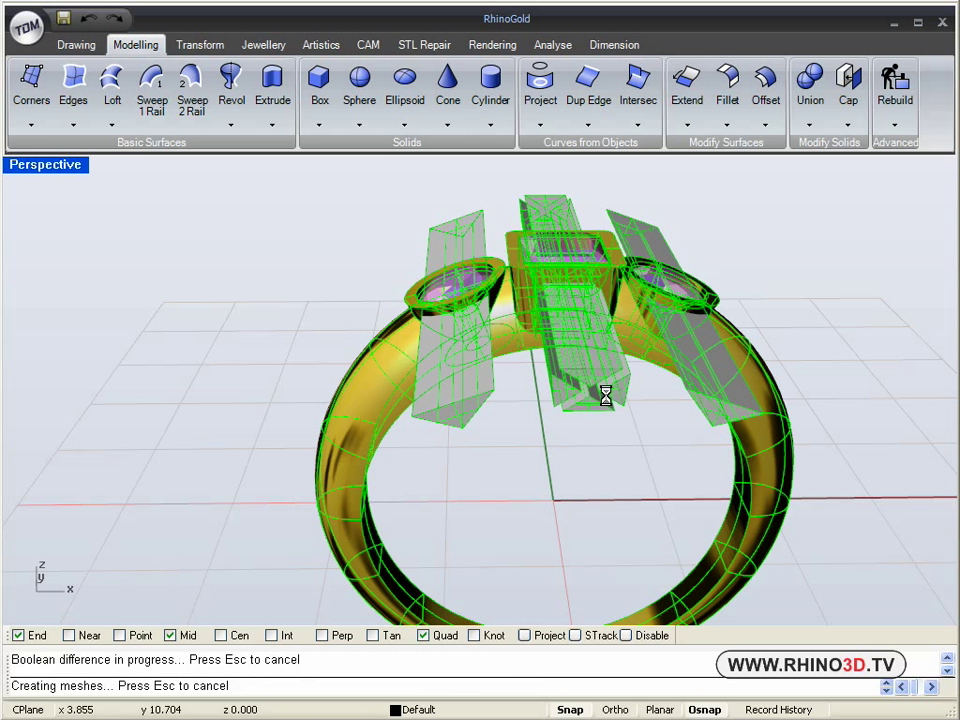
{"action": "right_click_drag", "start_coordinate": [752, 468], "coordinate": [578, 330]}
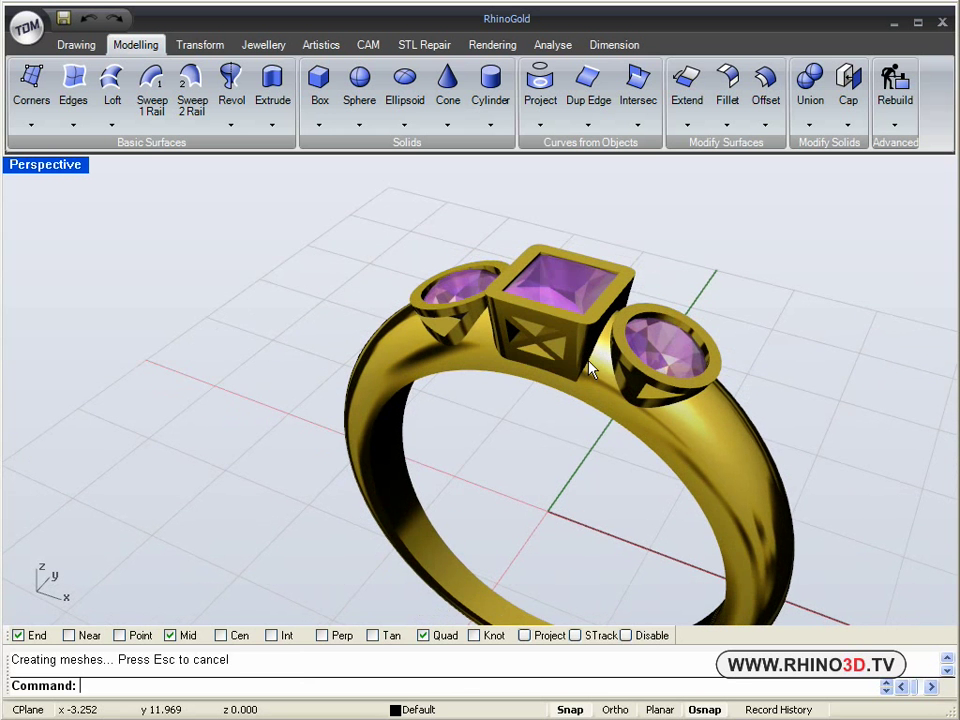